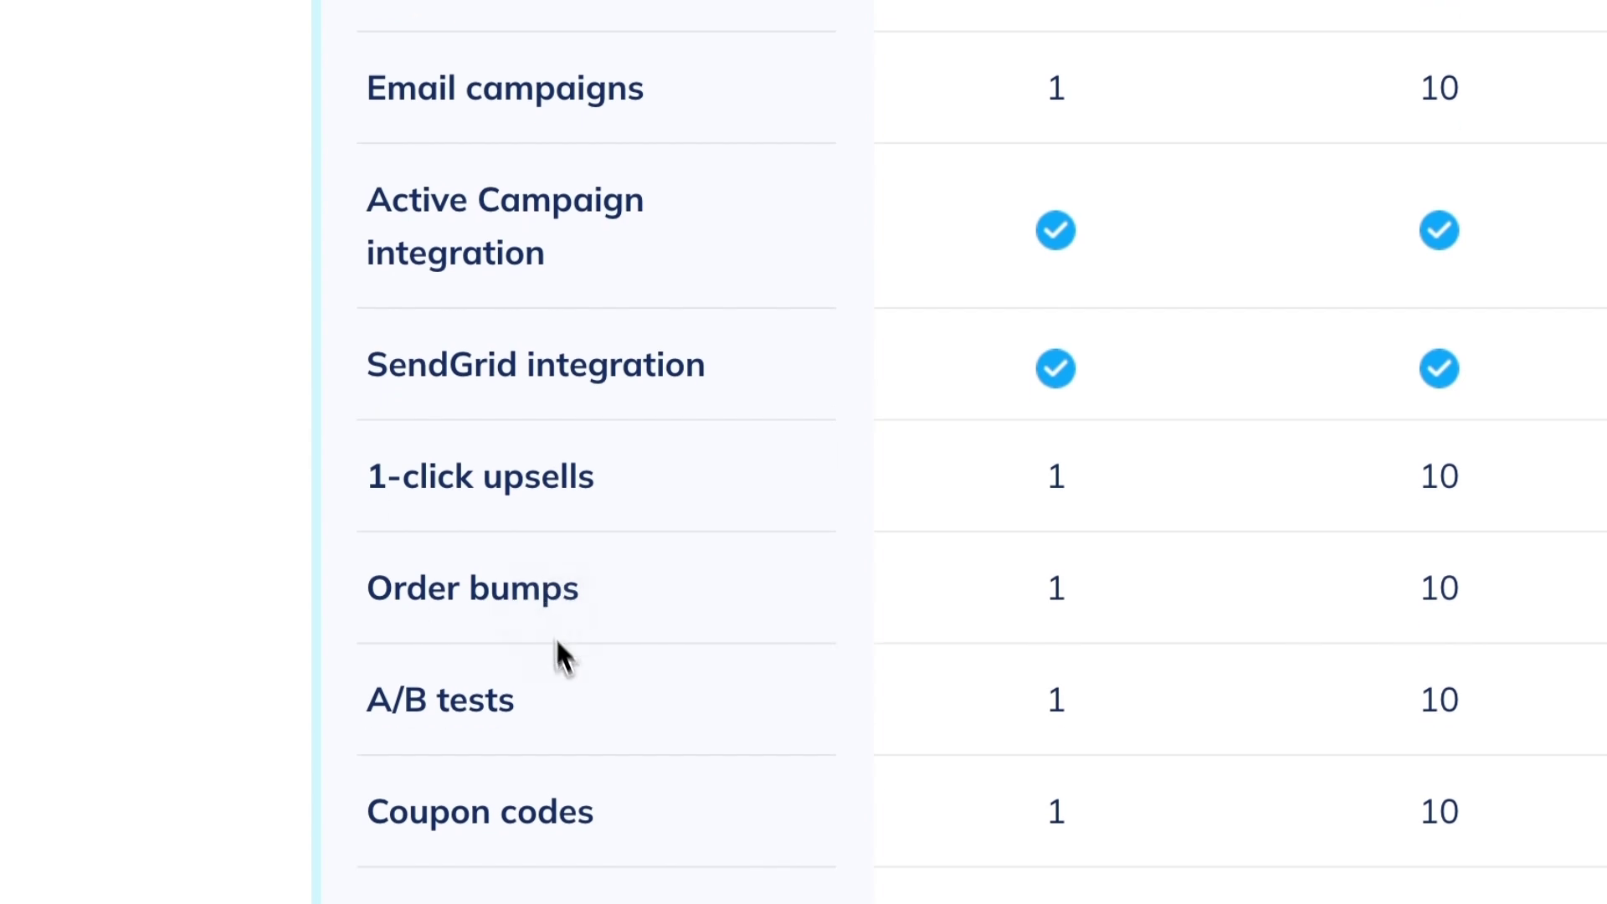
Step: Review the integrations, feature limits and payment options in the pricing comparison table
{"action": "scroll", "coordinate": [827, 416], "scroll_direction": "down", "scroll_amount": 6}
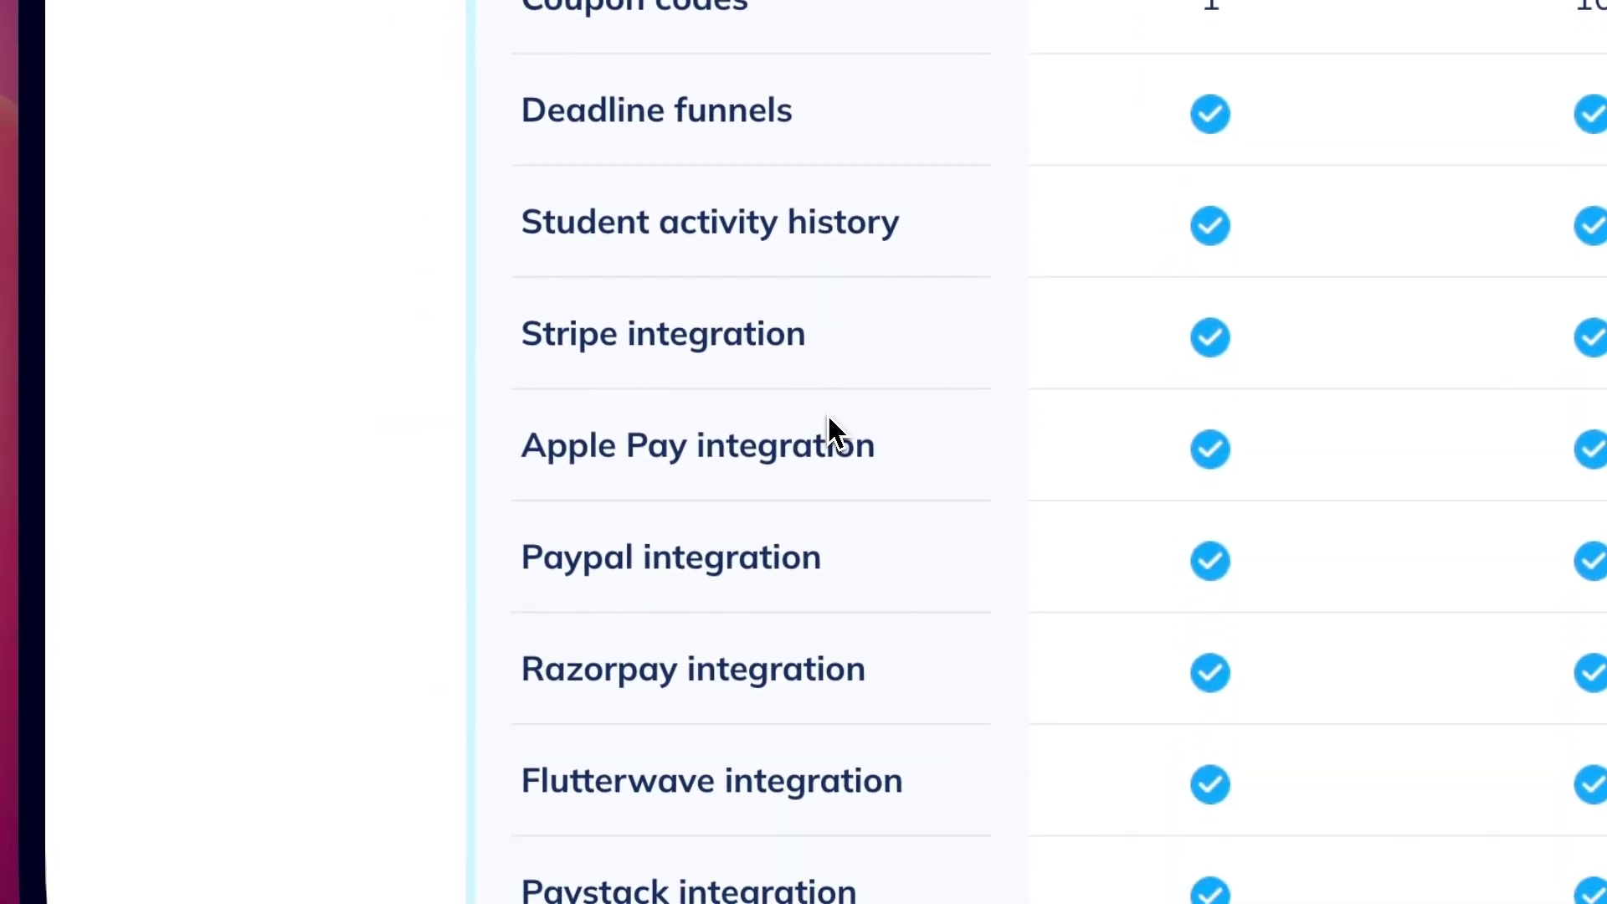
{"action": "scroll", "coordinate": [505, 563], "scroll_direction": "up", "scroll_amount": 15}
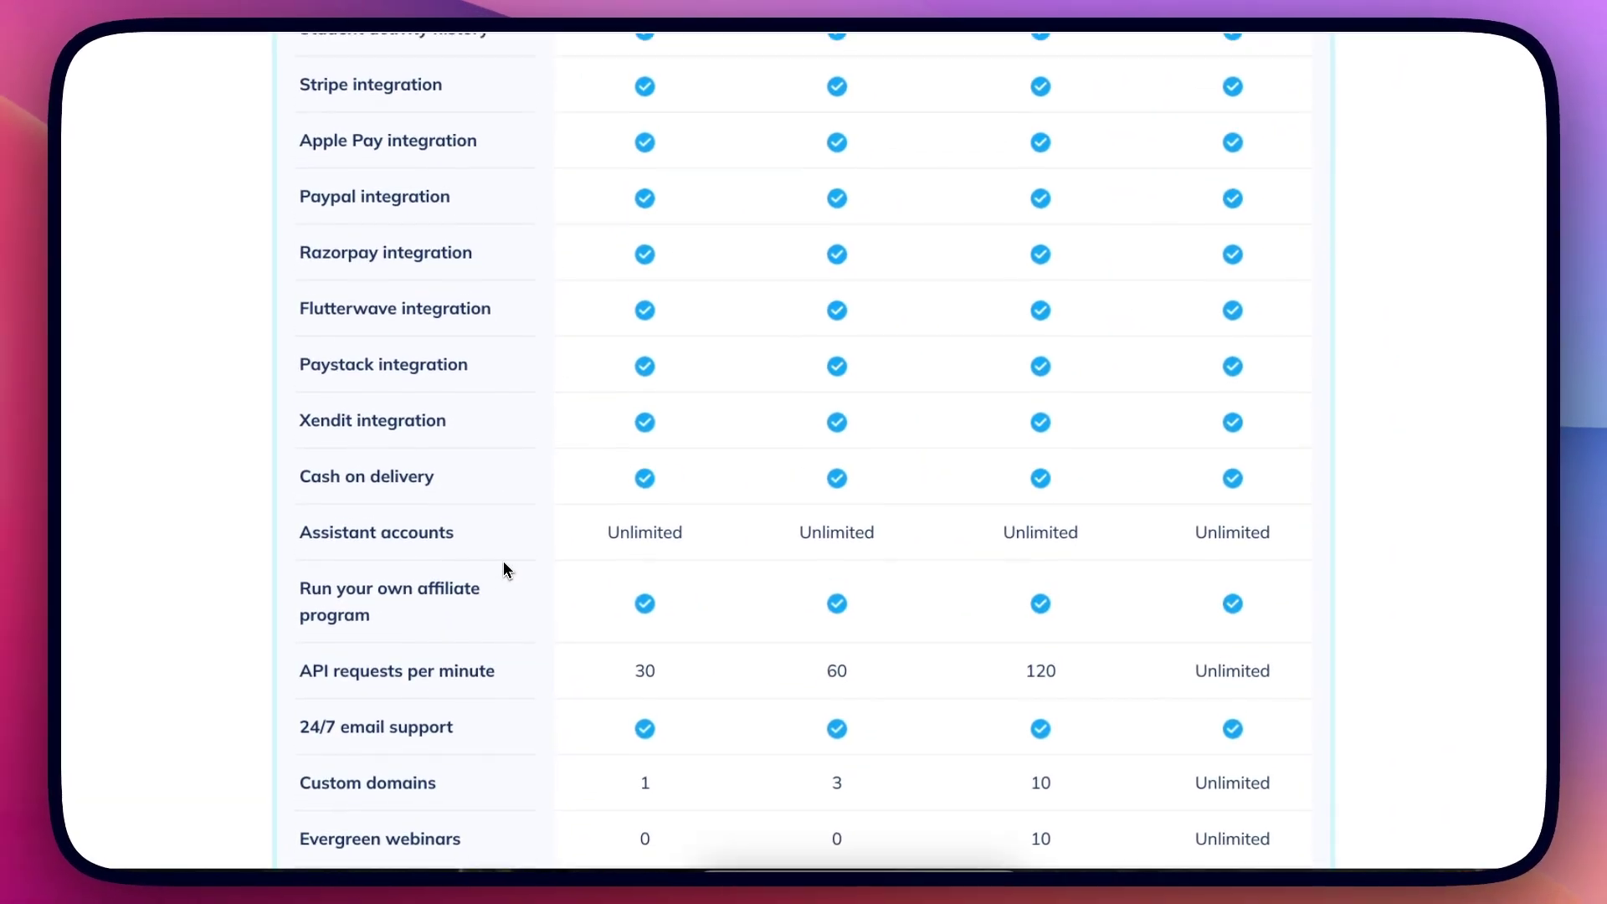
{"action": "scroll", "coordinate": [506, 566], "scroll_direction": "up", "scroll_amount": 2}
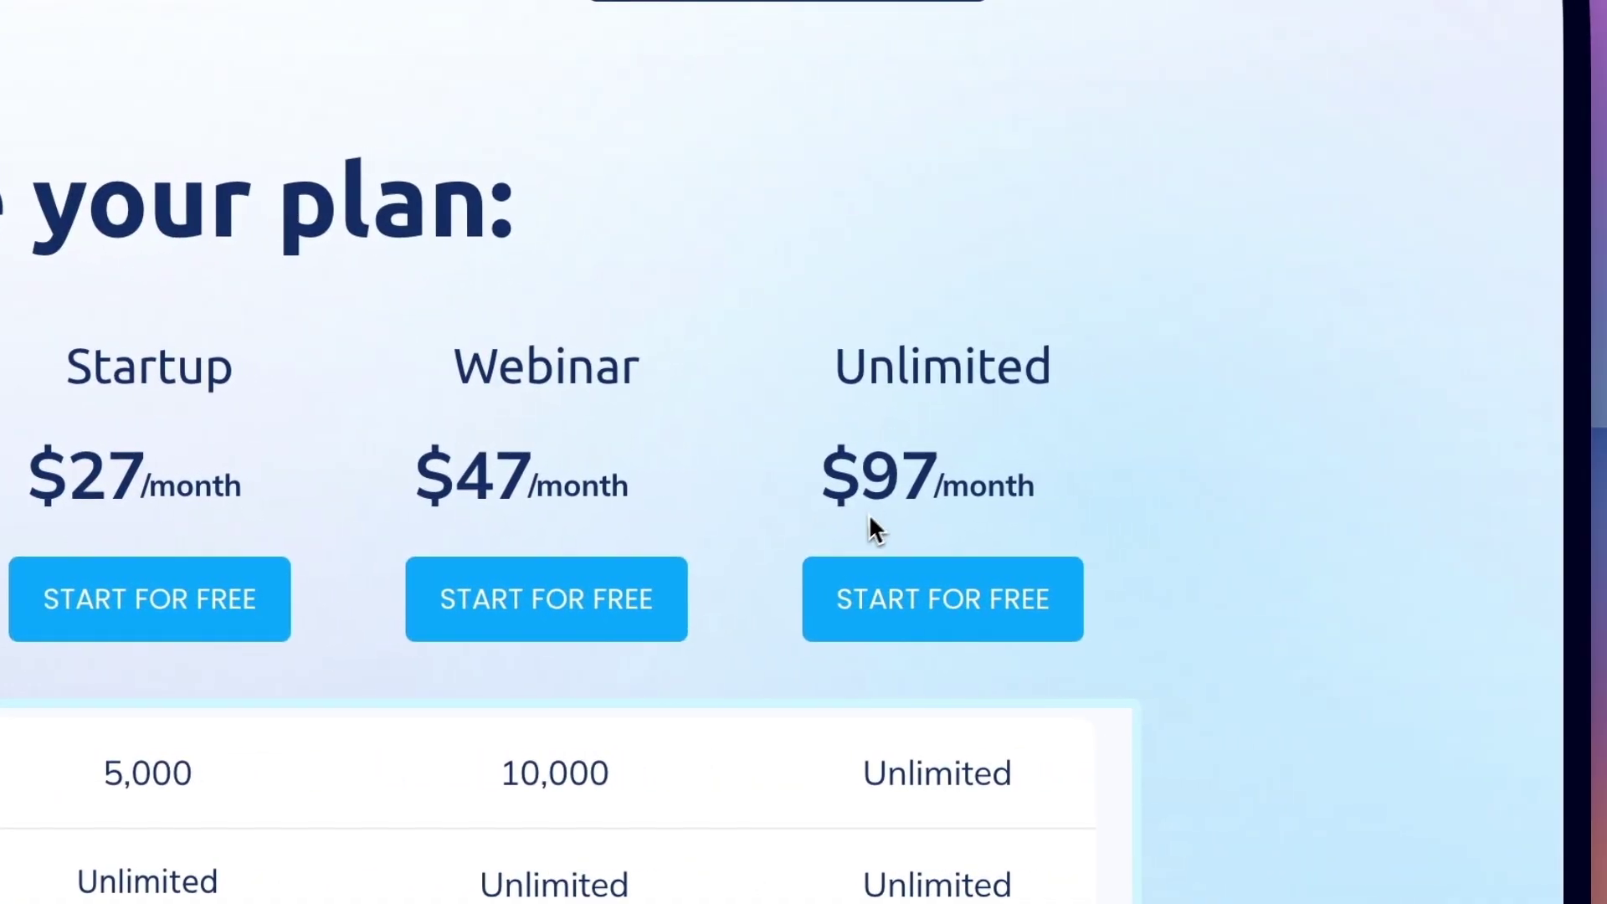
Step: Compare the plan prices under annual billing and return the billing period to monthly
{"action": "left_click", "coordinate": [923, 521]}
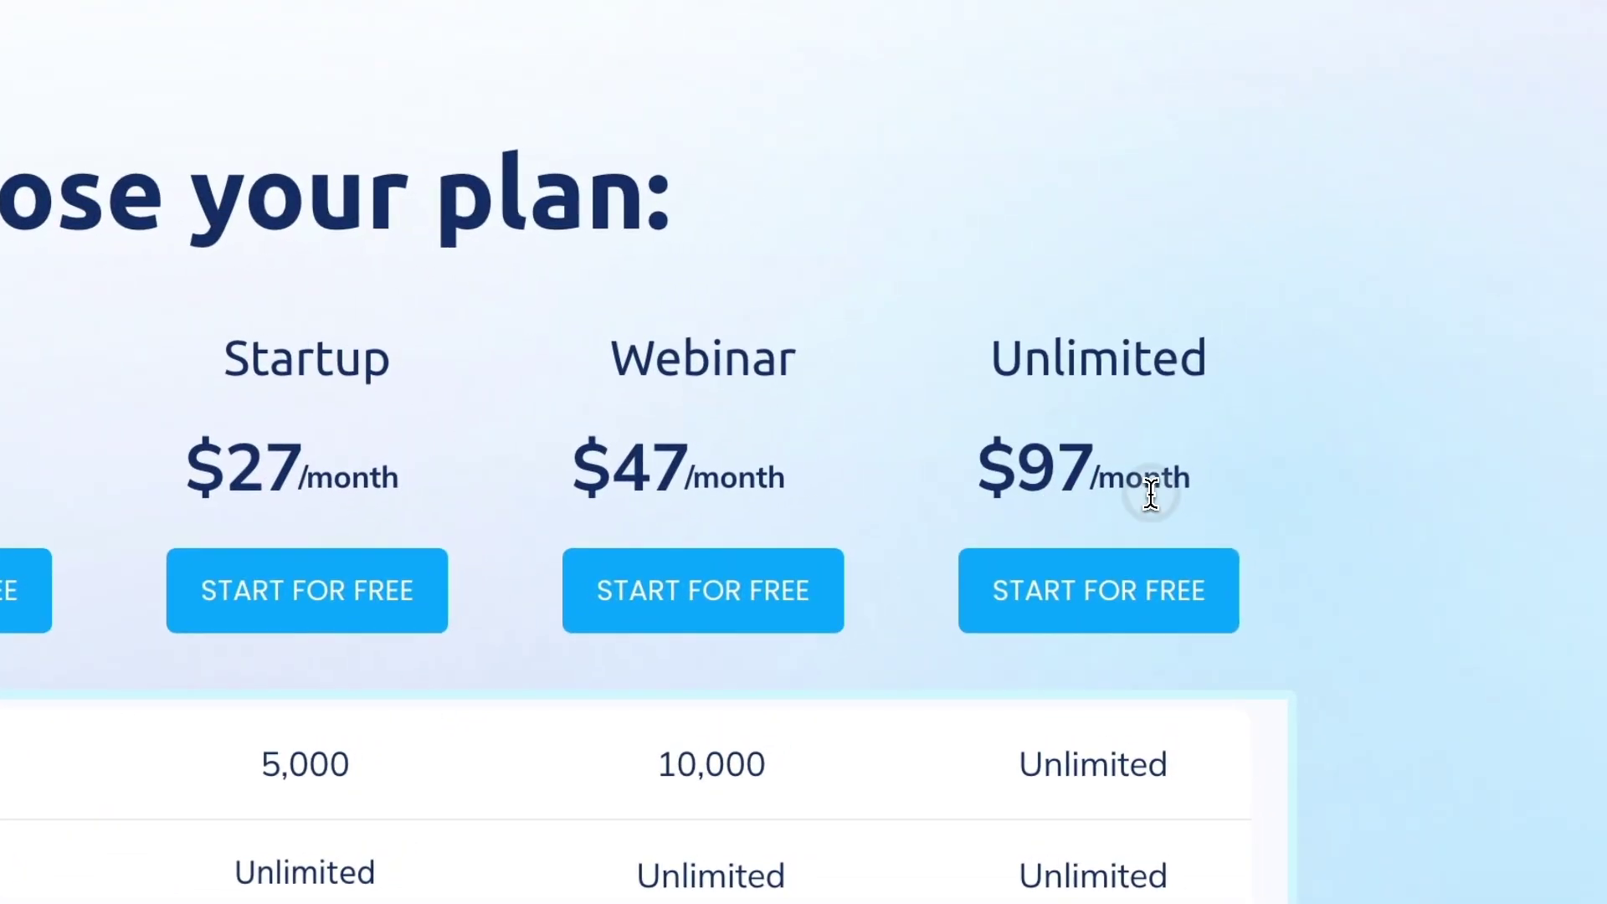
{"action": "double_click", "coordinate": [1262, 355]}
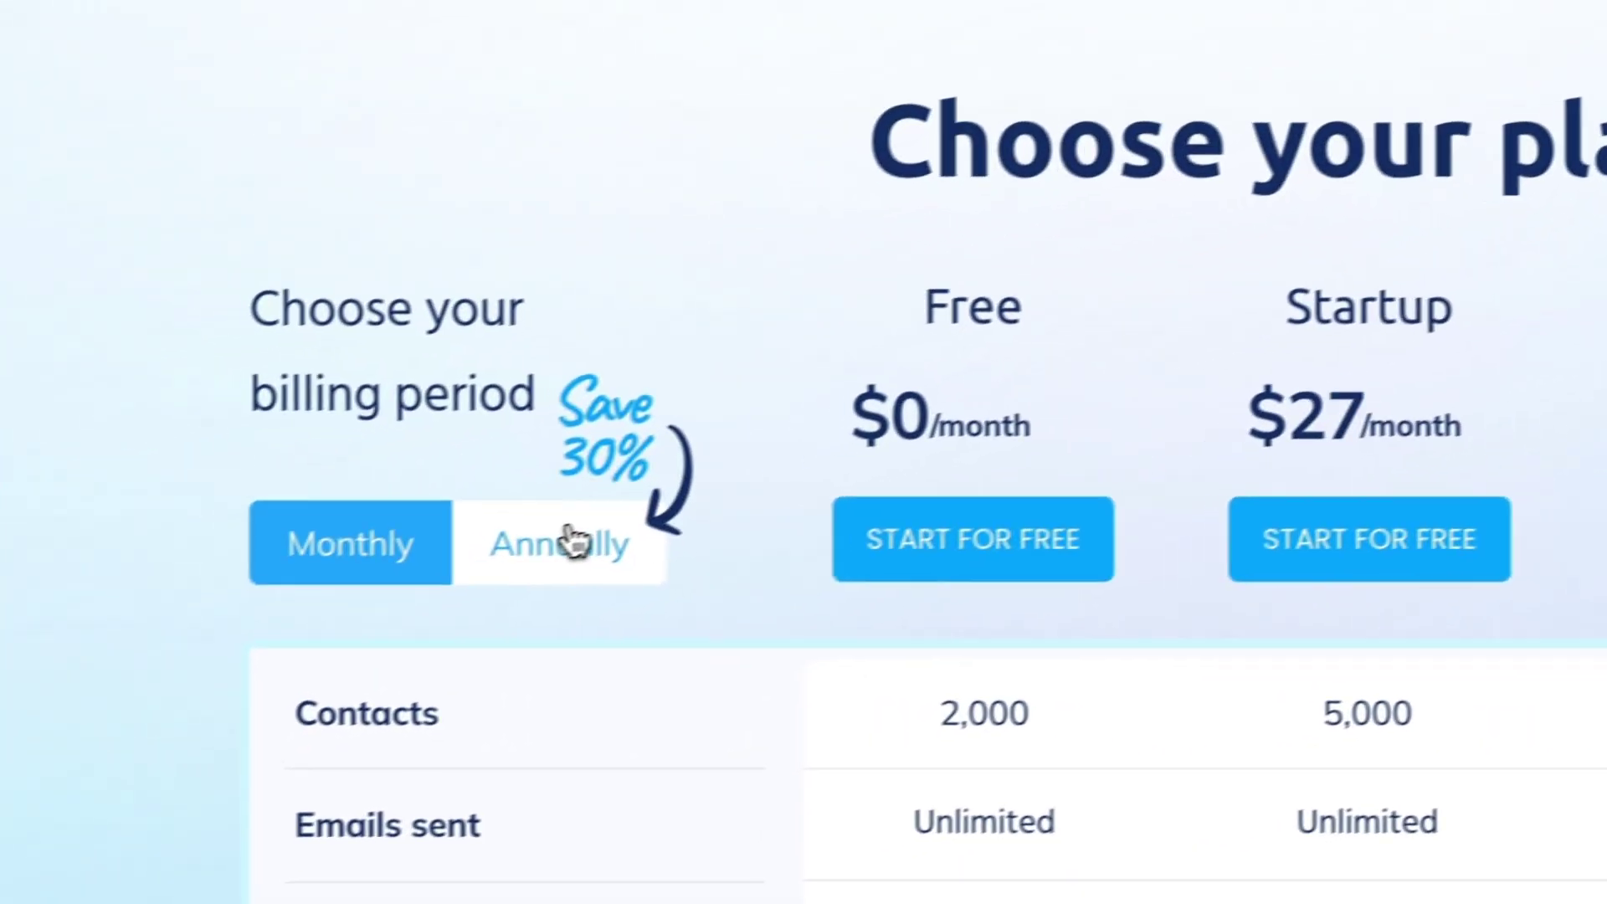
{"action": "left_click", "coordinate": [571, 540]}
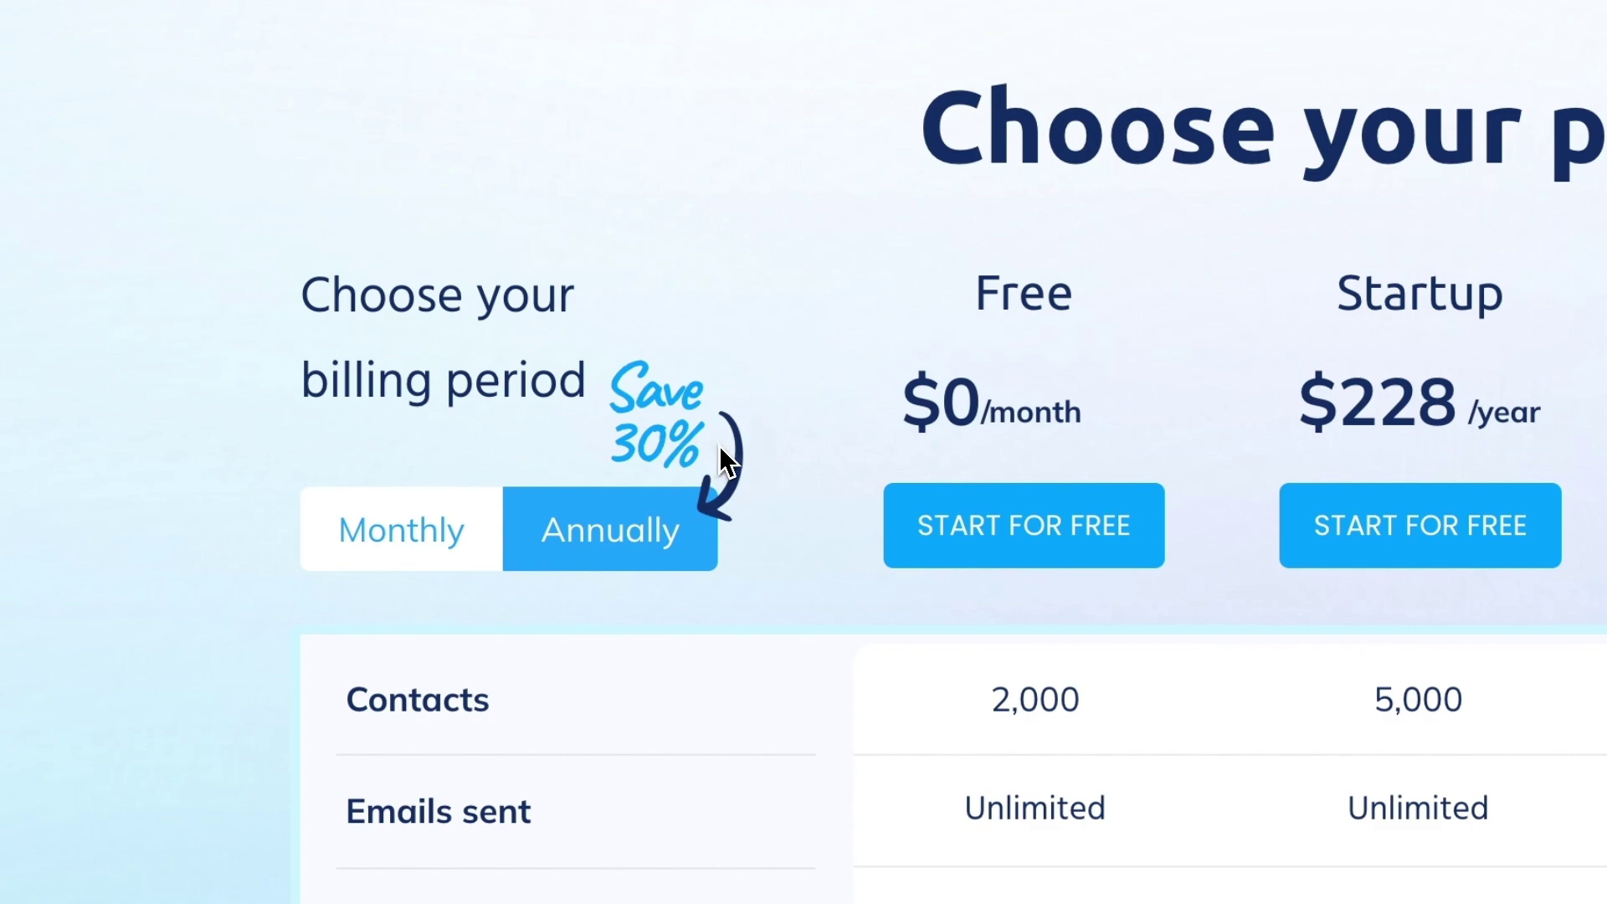
{"action": "left_click", "coordinate": [444, 530]}
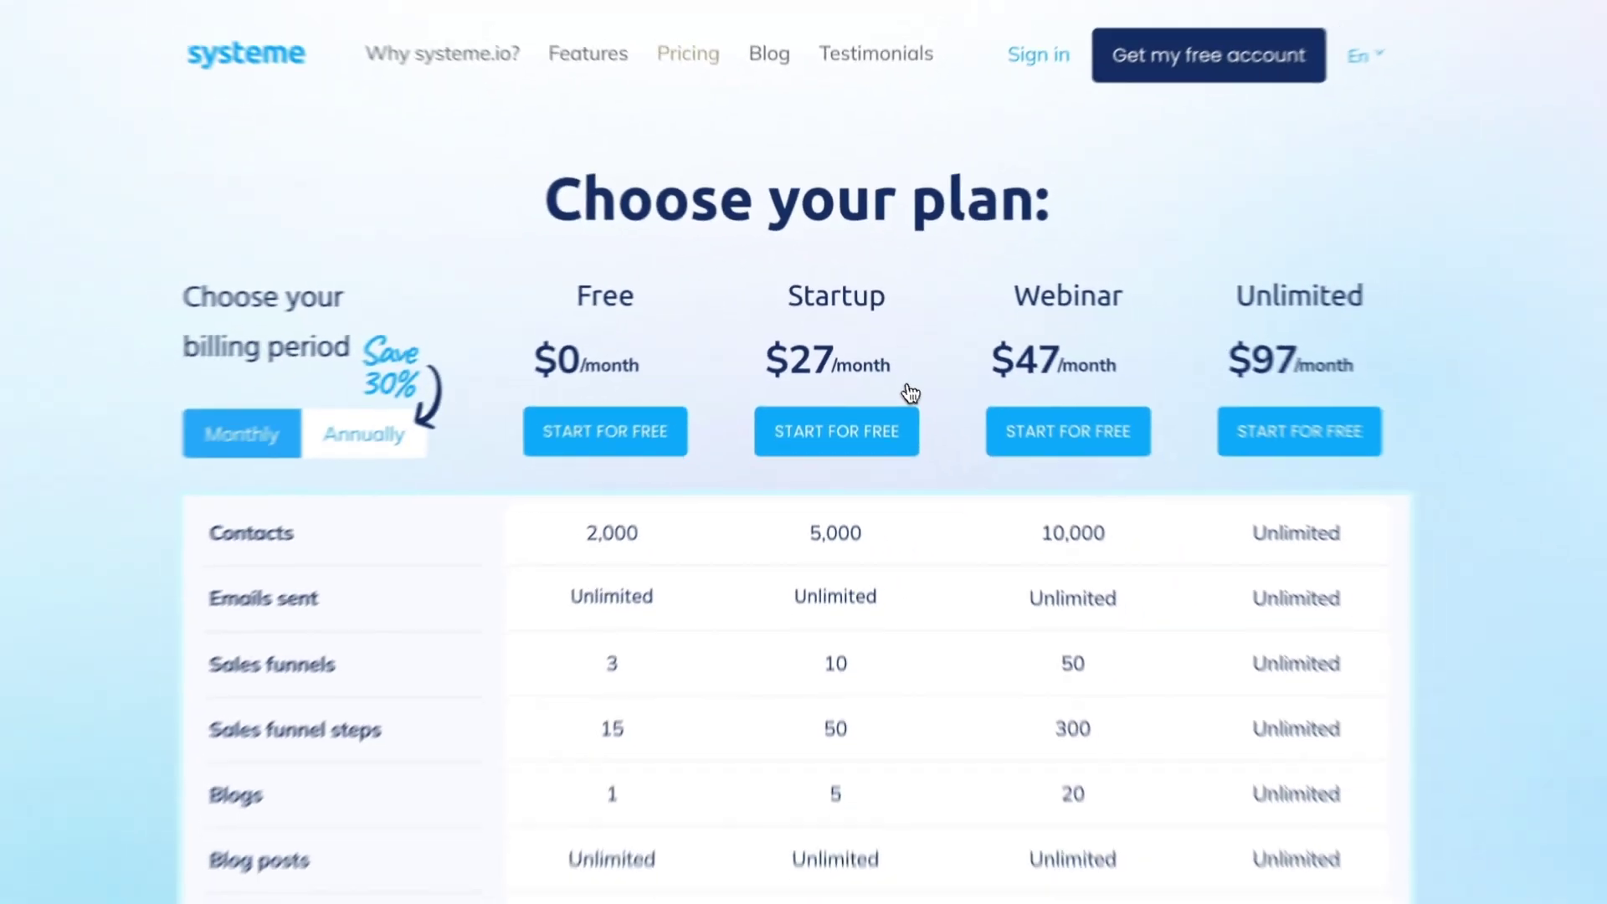
Step: Compare what each plan includes, from contacts and sales funnels to automation rules, email campaigns and coupon codes
{"action": "scroll", "coordinate": [428, 399], "scroll_direction": "down", "scroll_amount": 2}
{"action": "scroll", "coordinate": [428, 400], "scroll_direction": "down", "scroll_amount": 1}
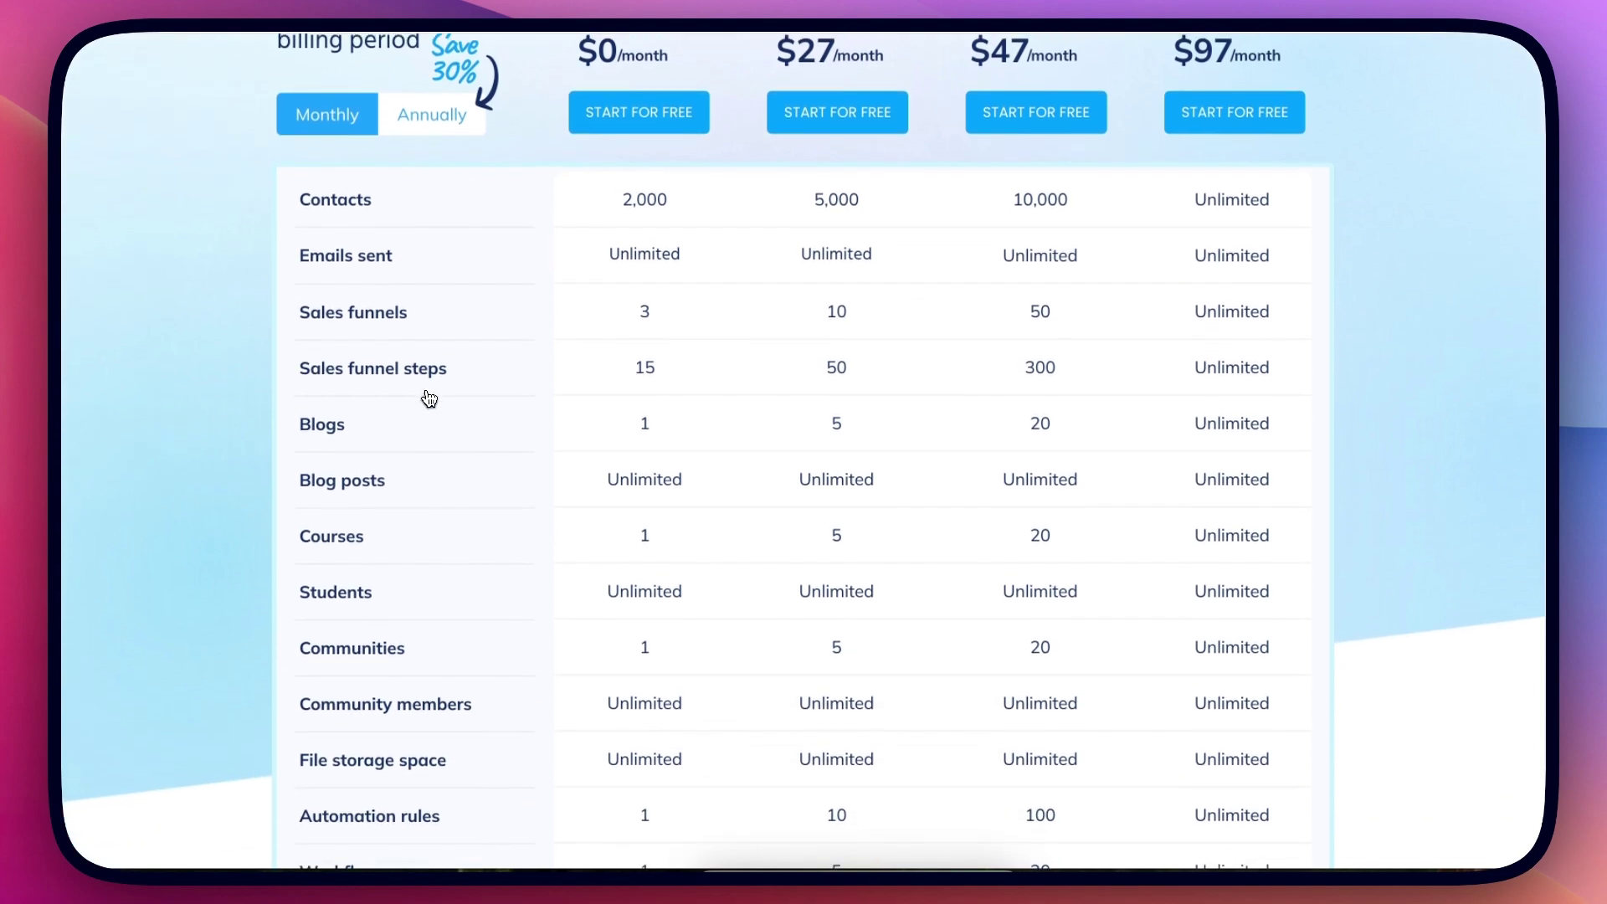
{"action": "scroll", "coordinate": [488, 334], "scroll_direction": "down", "scroll_amount": 5}
{"action": "scroll", "coordinate": [488, 334], "scroll_direction": "down", "scroll_amount": 5}
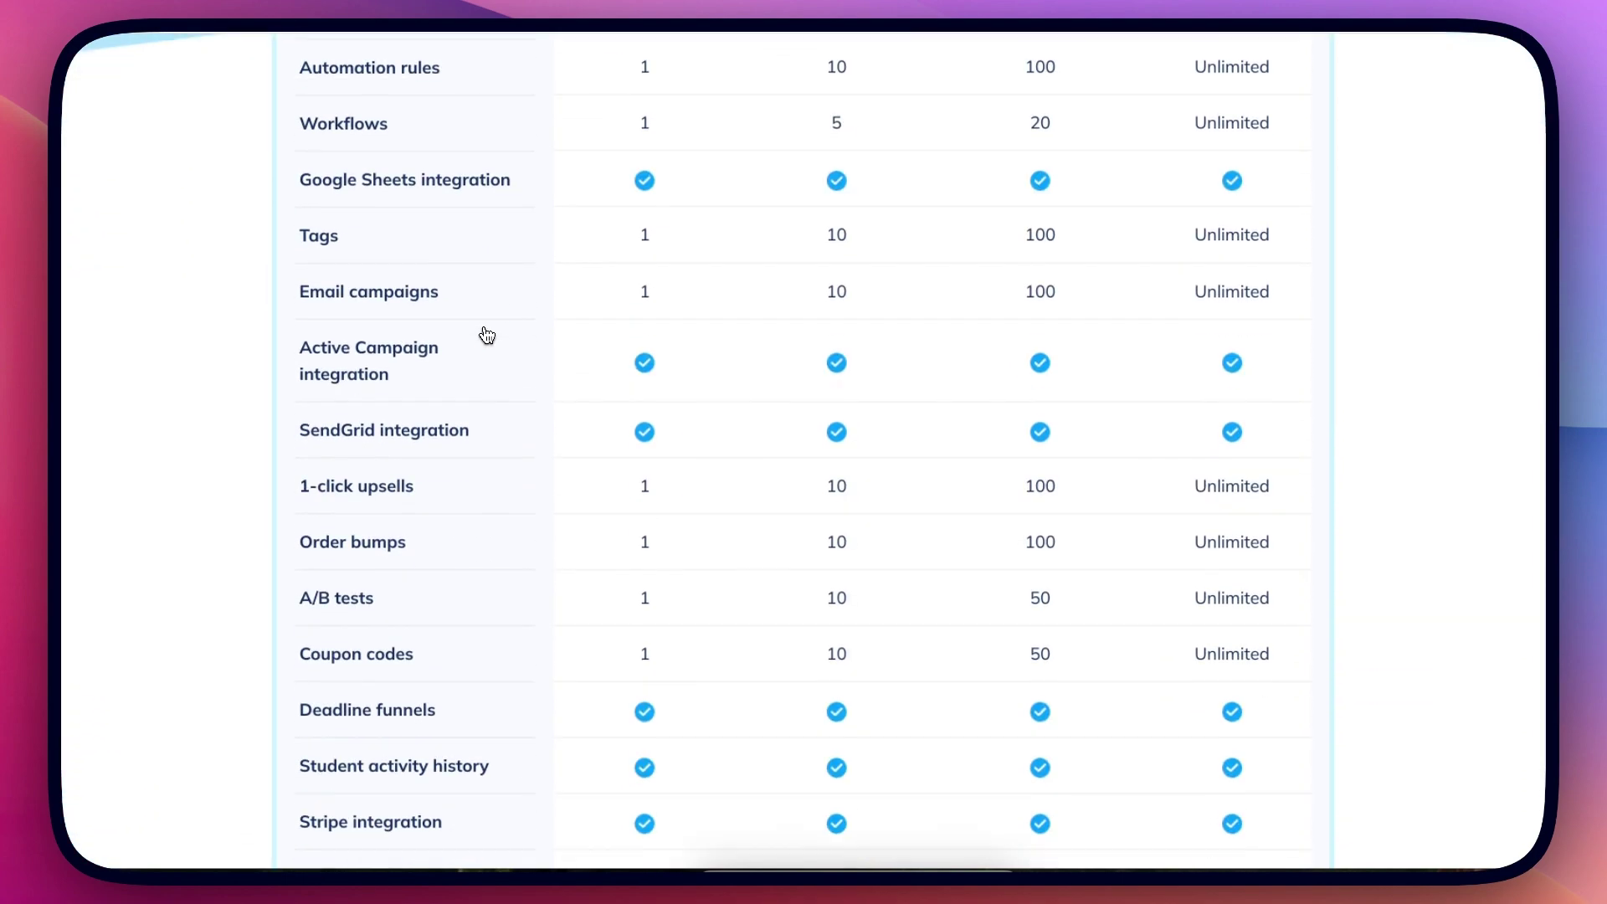
{"action": "scroll", "coordinate": [487, 334], "scroll_direction": "up", "scroll_amount": 6}
{"action": "scroll", "coordinate": [488, 334], "scroll_direction": "up", "scroll_amount": 5}
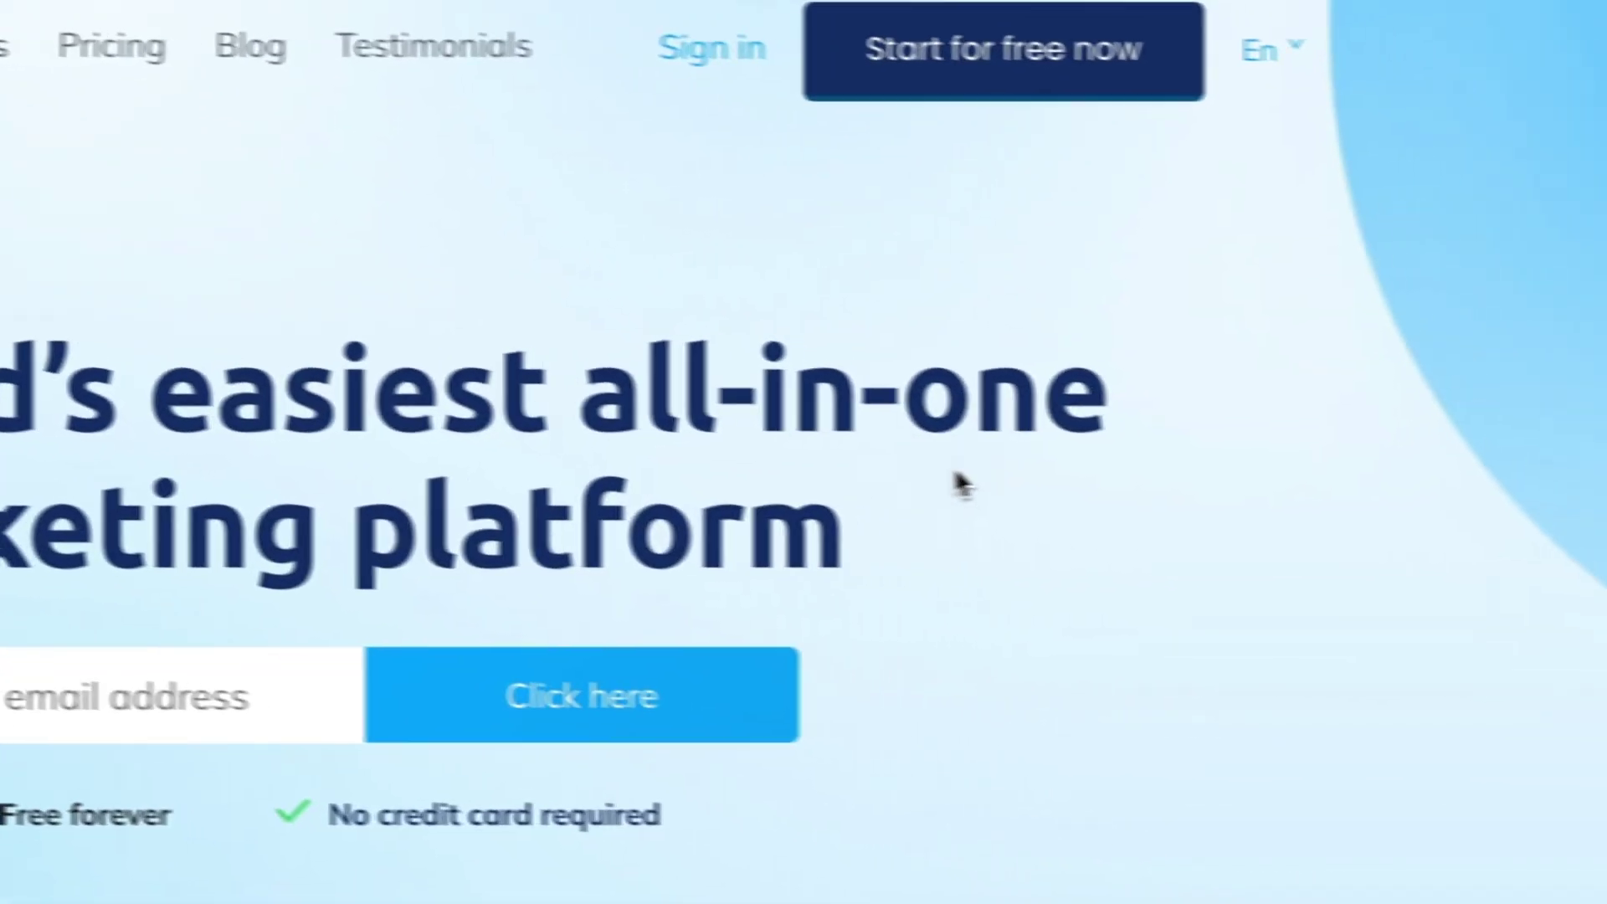
Step: Read the homepage's "Create sales funnels" section, including the platforms that Systeme.io replaces
{"action": "scroll", "coordinate": [1042, 497], "scroll_direction": "down", "scroll_amount": 15}
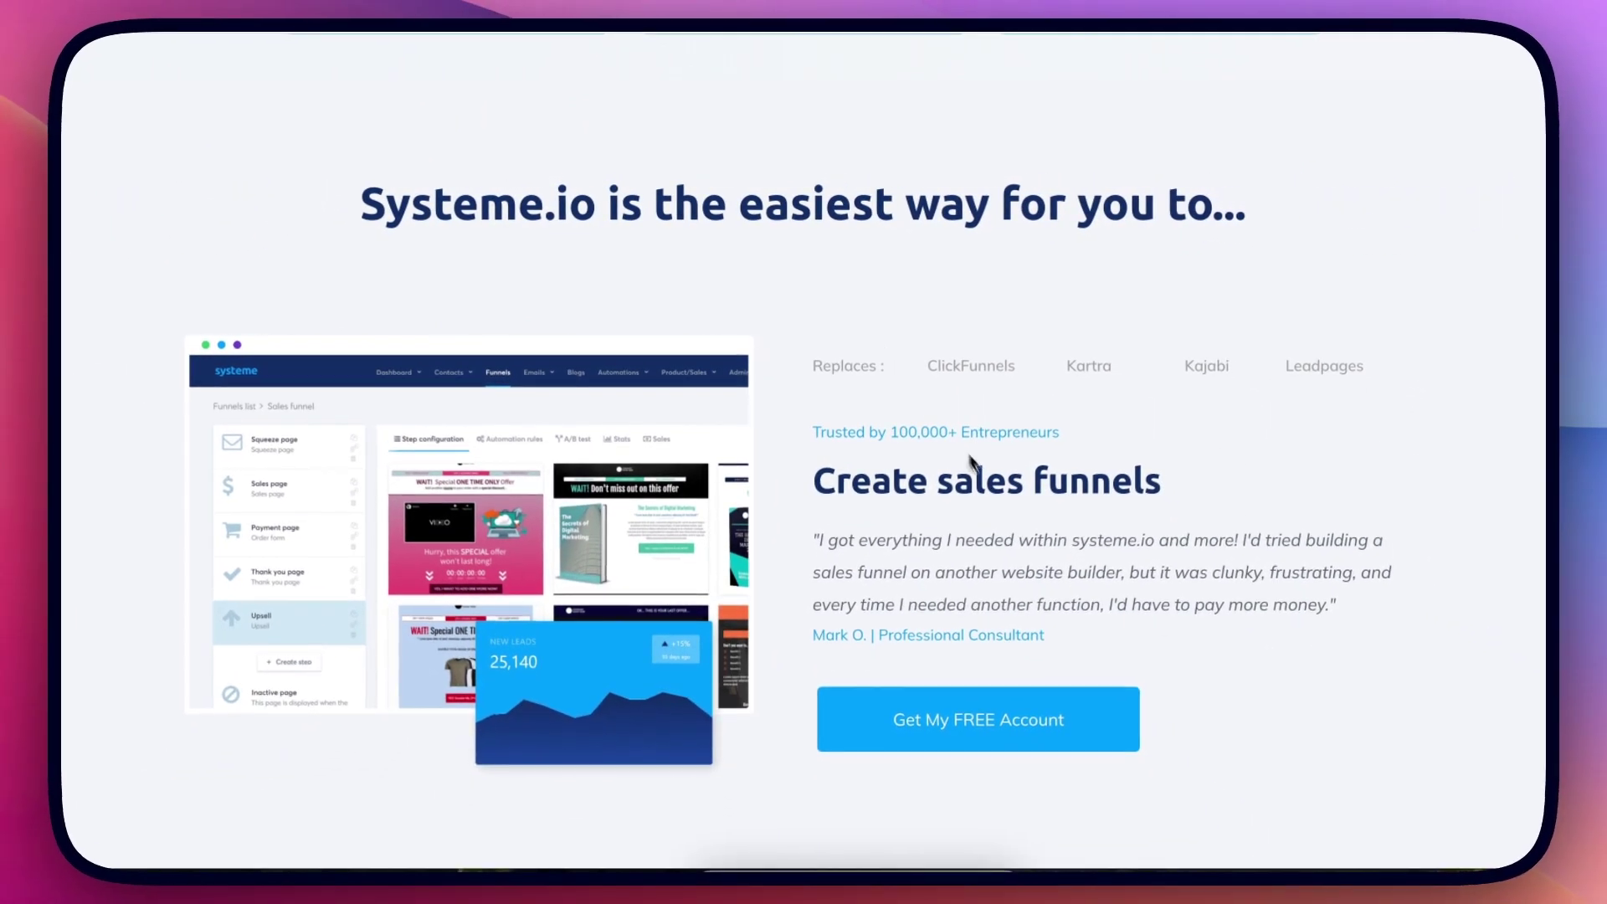
{"action": "scroll", "coordinate": [957, 493], "scroll_direction": "down", "scroll_amount": 1}
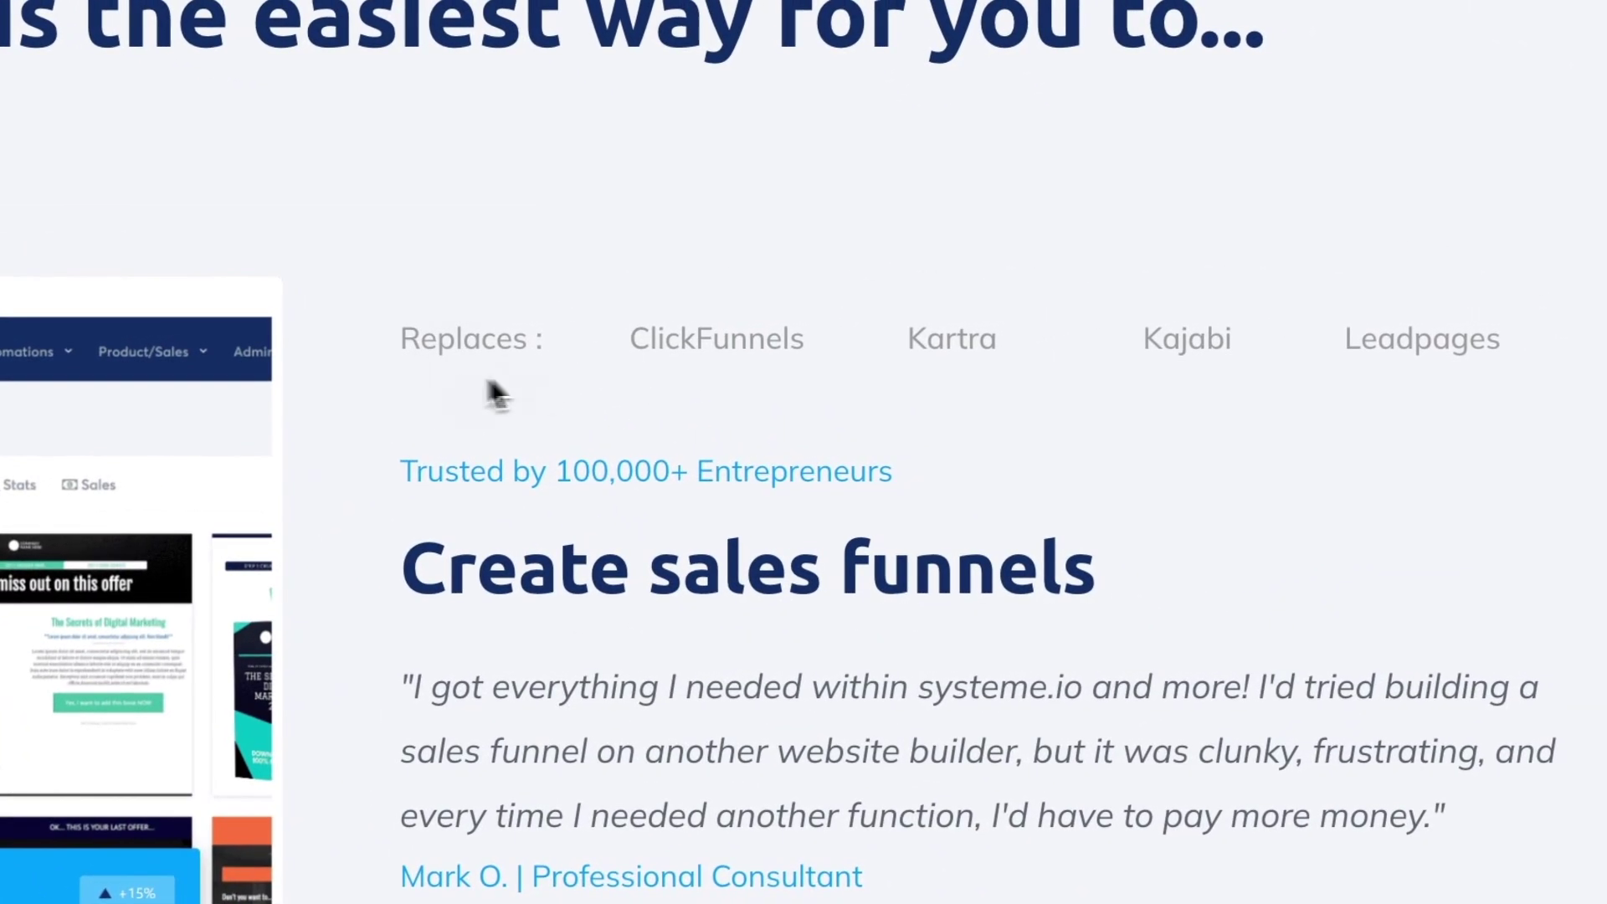
{"action": "left_click", "coordinate": [862, 375]}
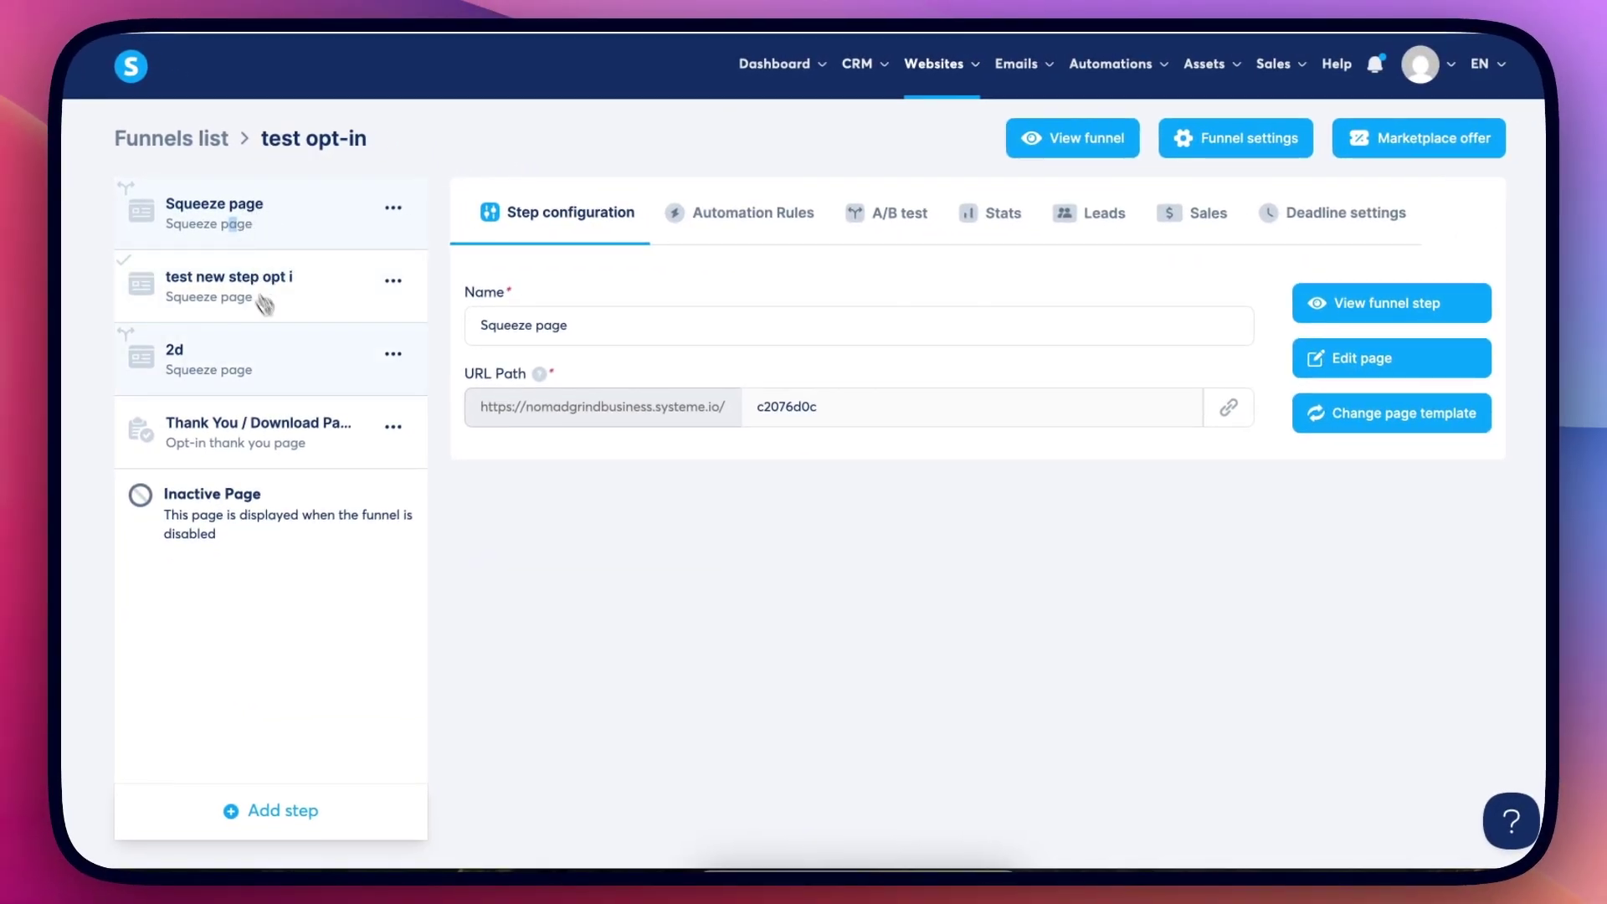
Step: View the configuration of the "test new step opt i", "Thank You / Download Page" and "Squeeze page" steps in the test opt-in funnel
{"action": "left_click", "coordinate": [264, 305]}
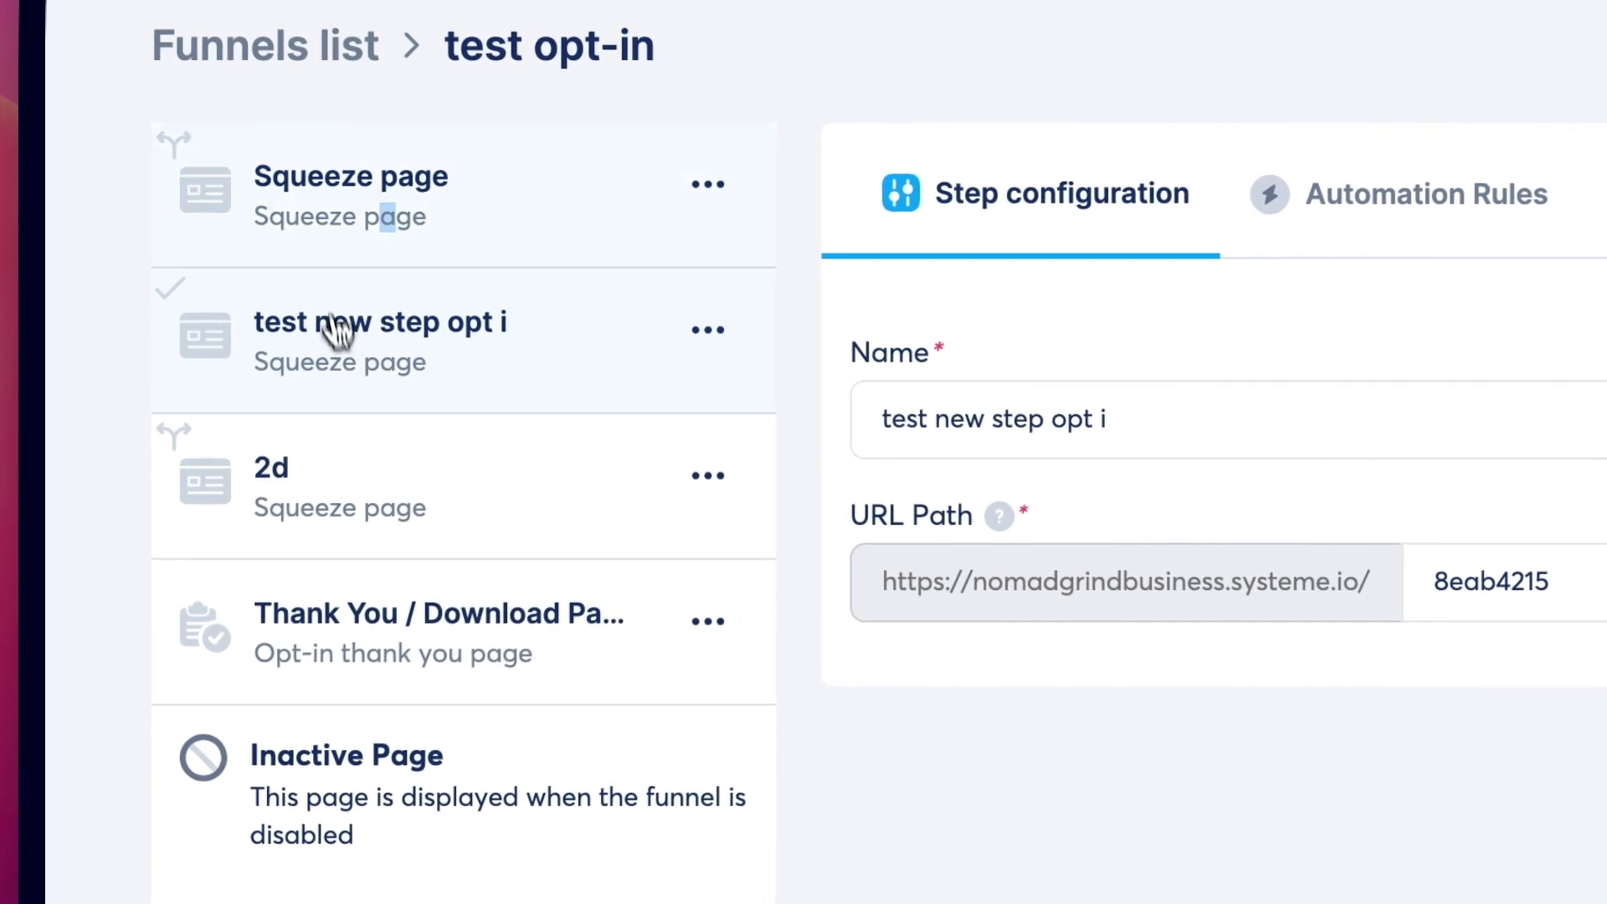
{"action": "left_click", "coordinate": [478, 450]}
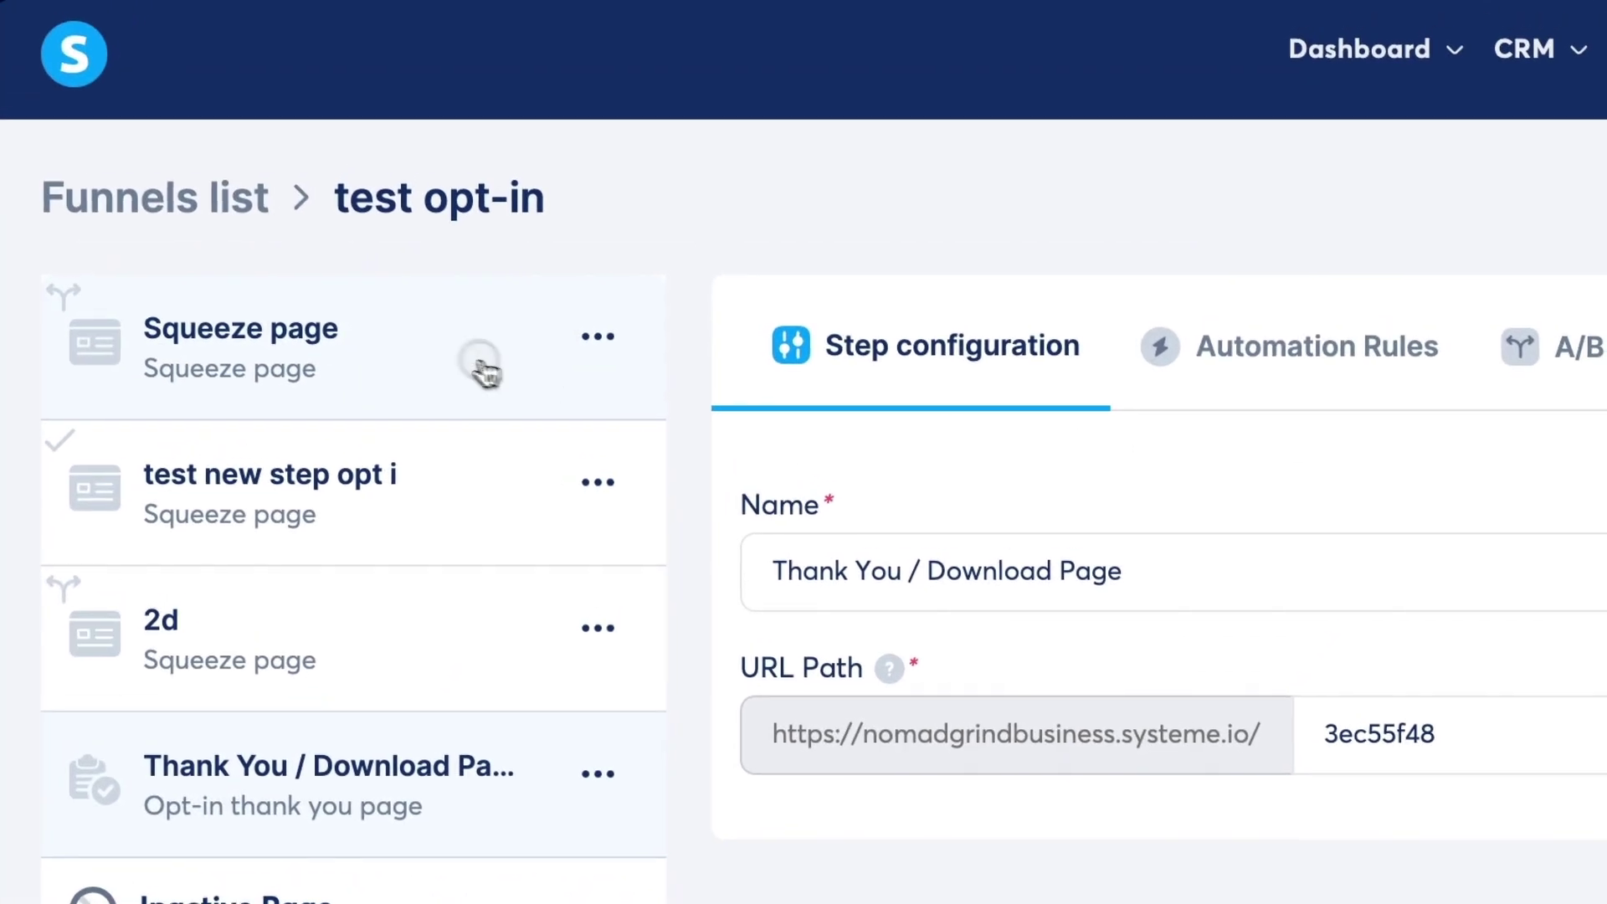
{"action": "left_click", "coordinate": [594, 224]}
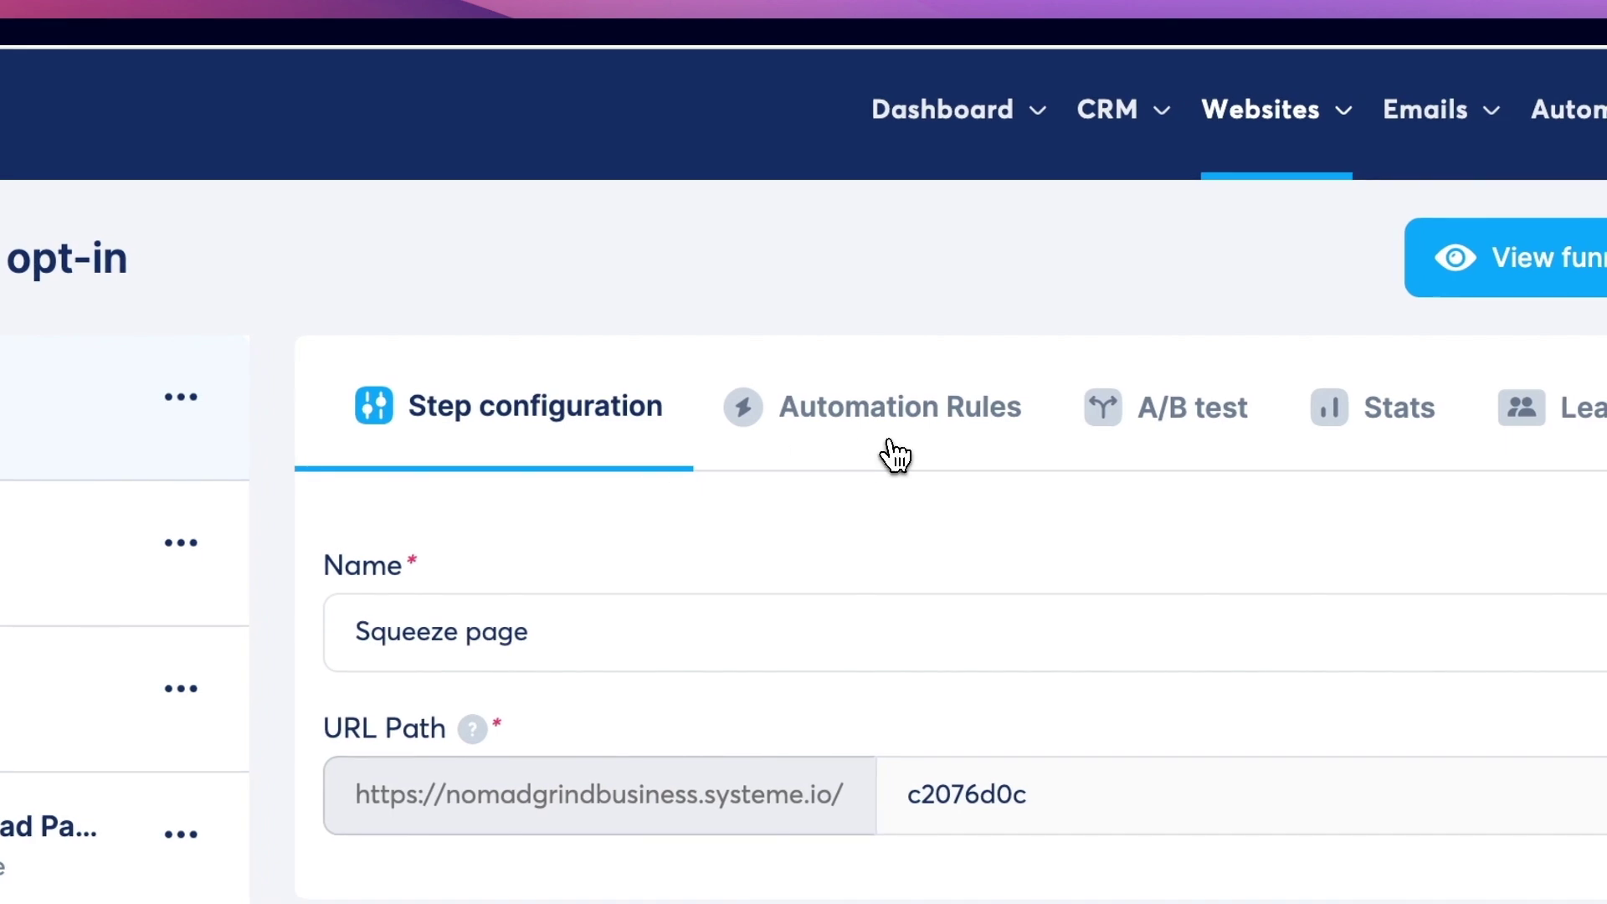
Step: View the Squeeze page step's A/B test results and the test opt-in funnel's statistics
{"action": "left_click", "coordinate": [833, 441]}
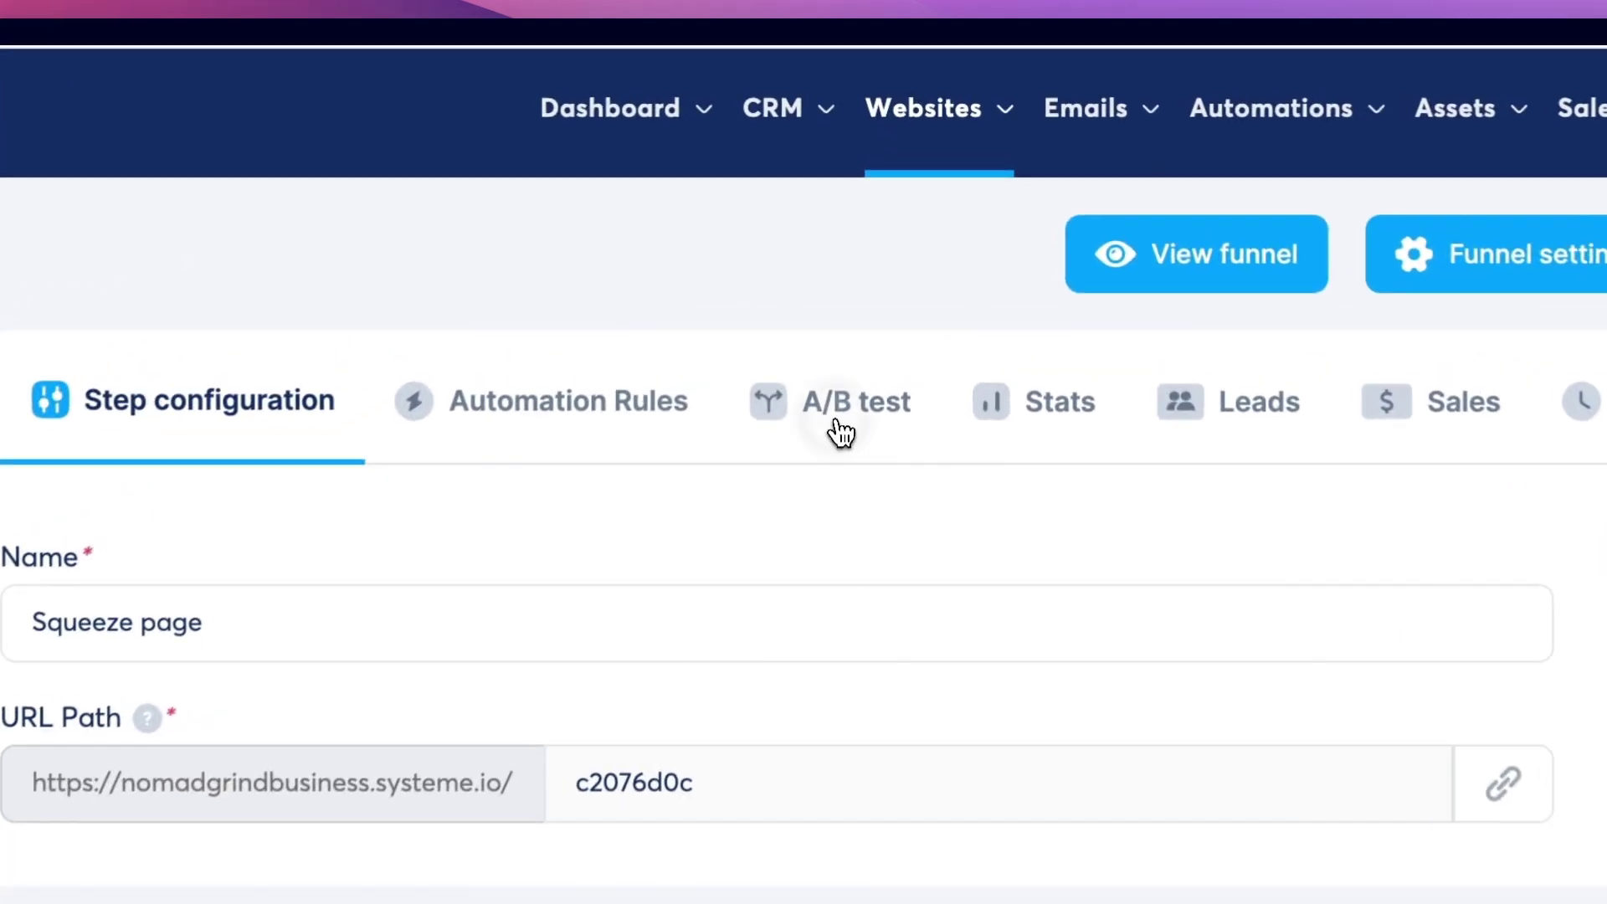
{"action": "left_click", "coordinate": [890, 219]}
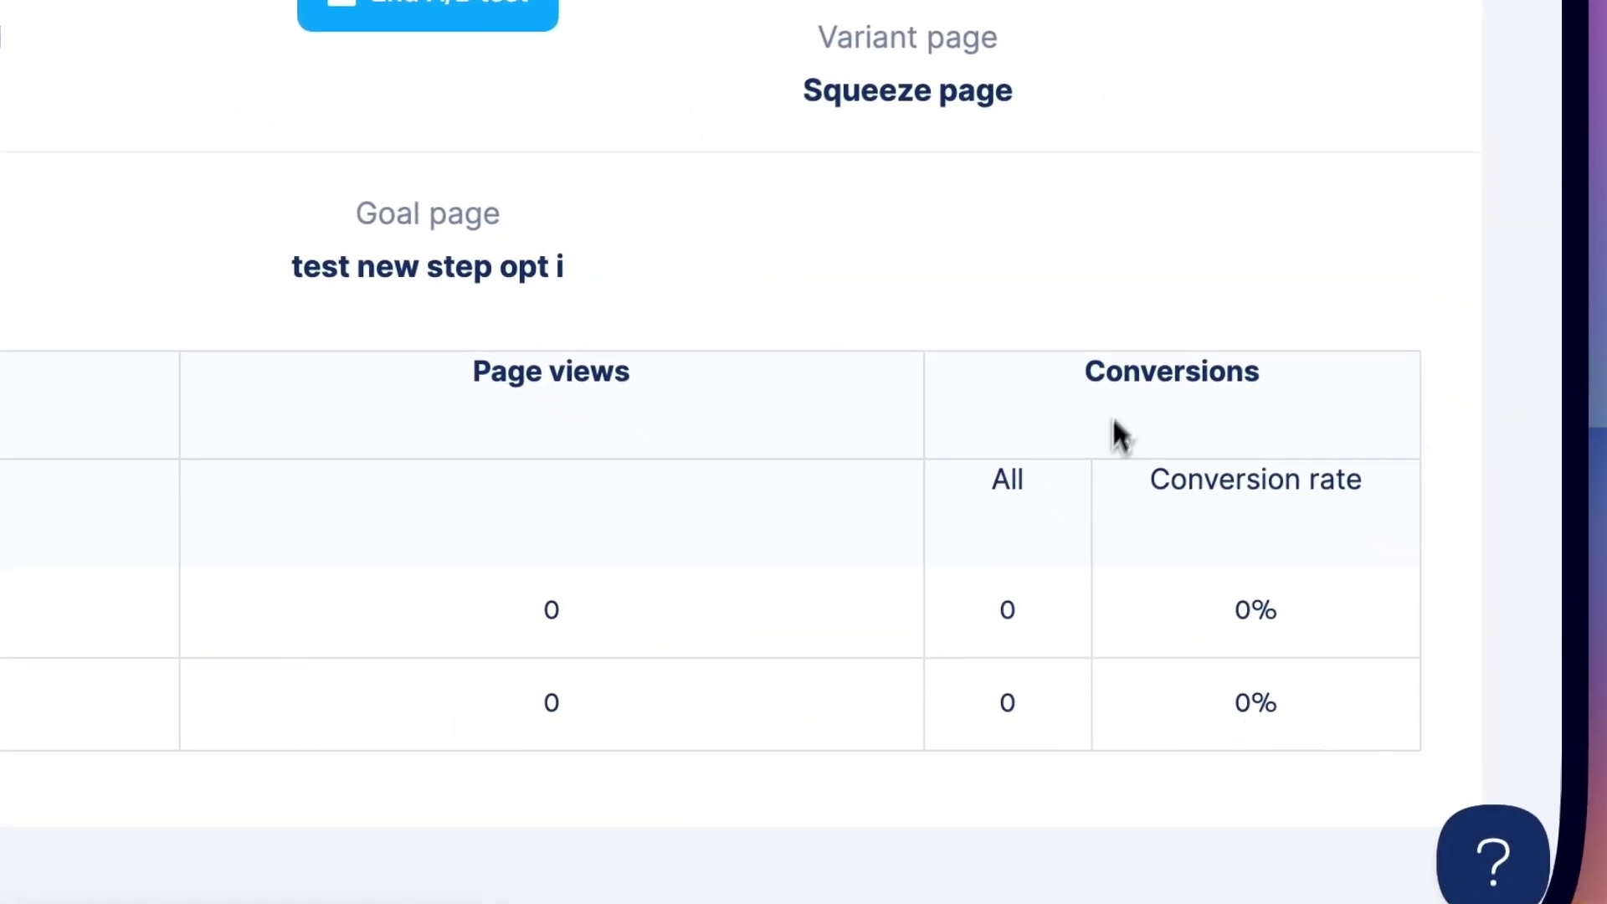
{"action": "left_click", "coordinate": [845, 243]}
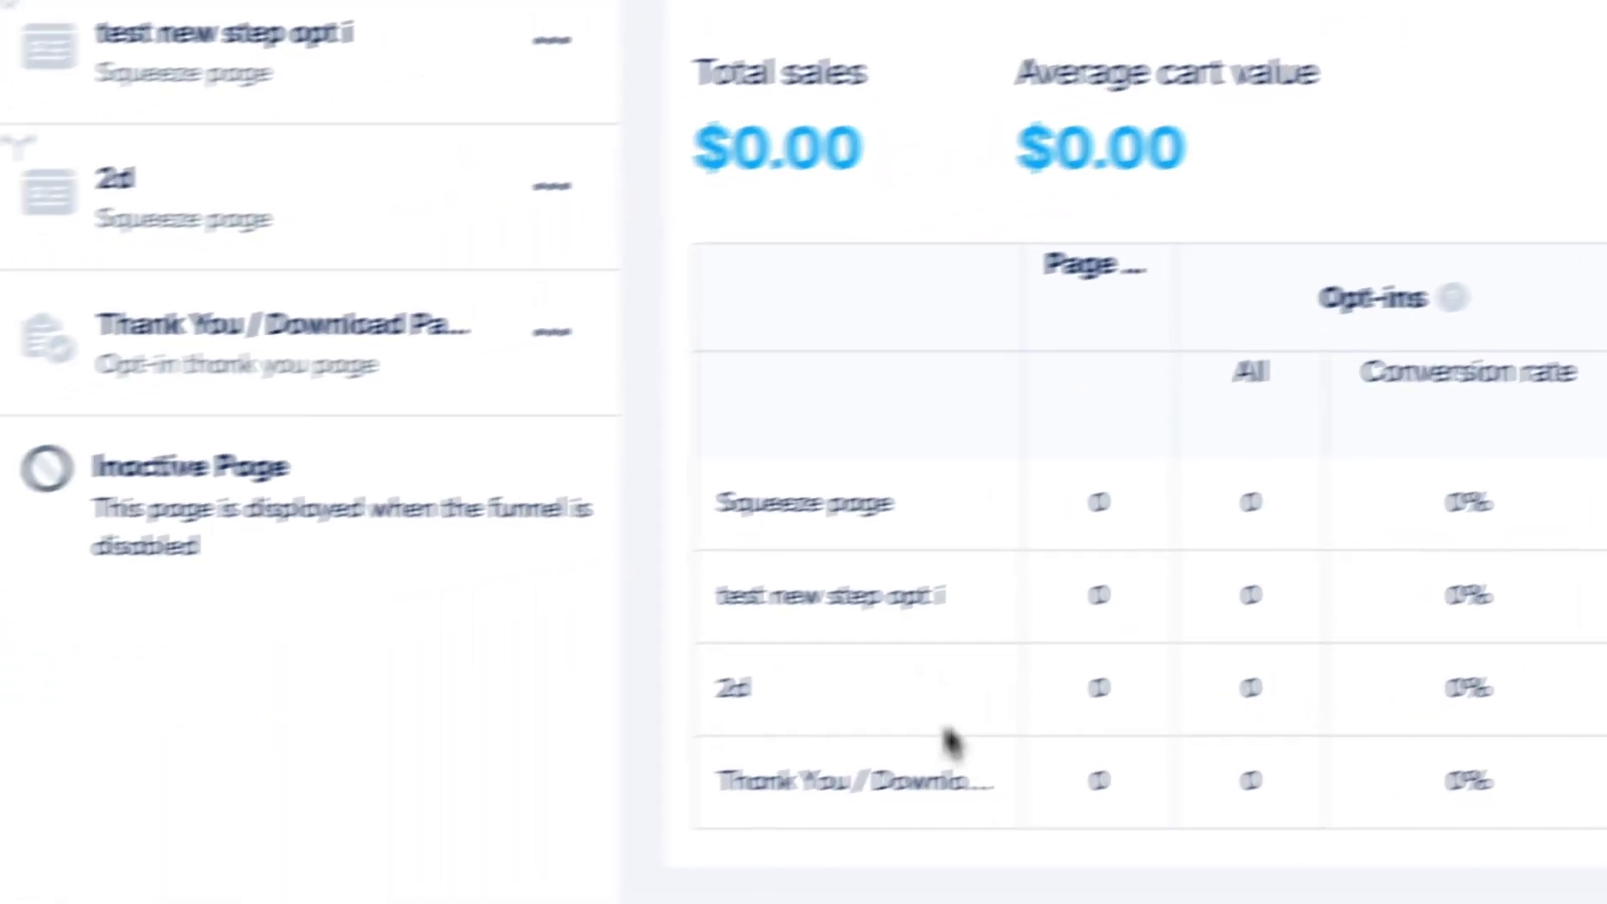
Step: Select the "Thank You / Download Page" step and view its stats, leads, sales and deadline settings
{"action": "left_click", "coordinate": [176, 590]}
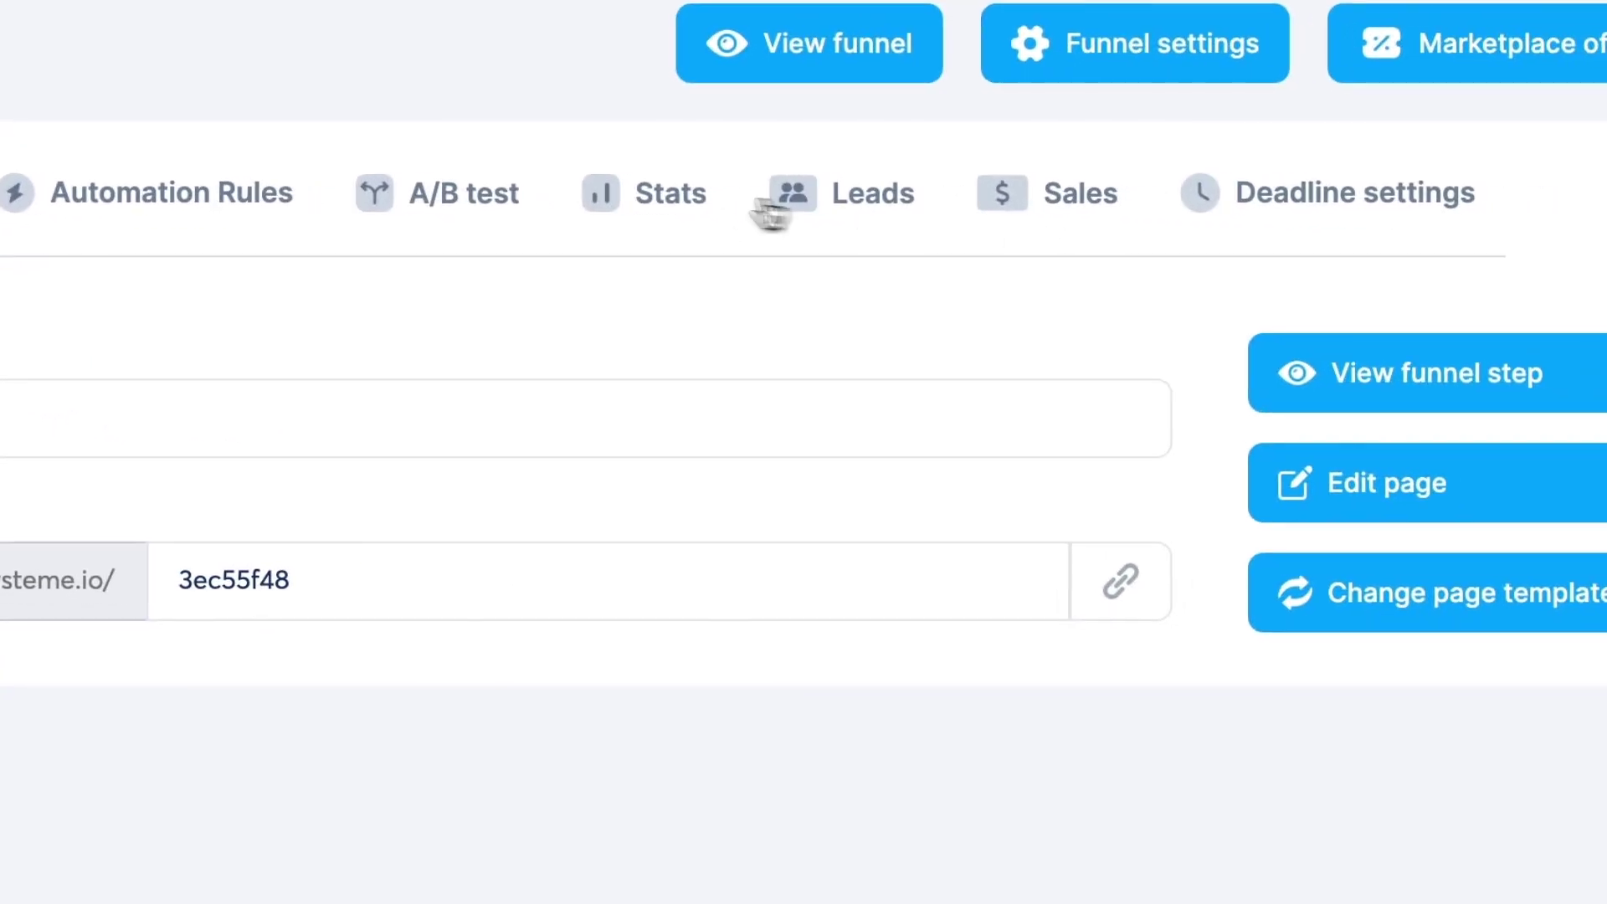
{"action": "left_click", "coordinate": [670, 201]}
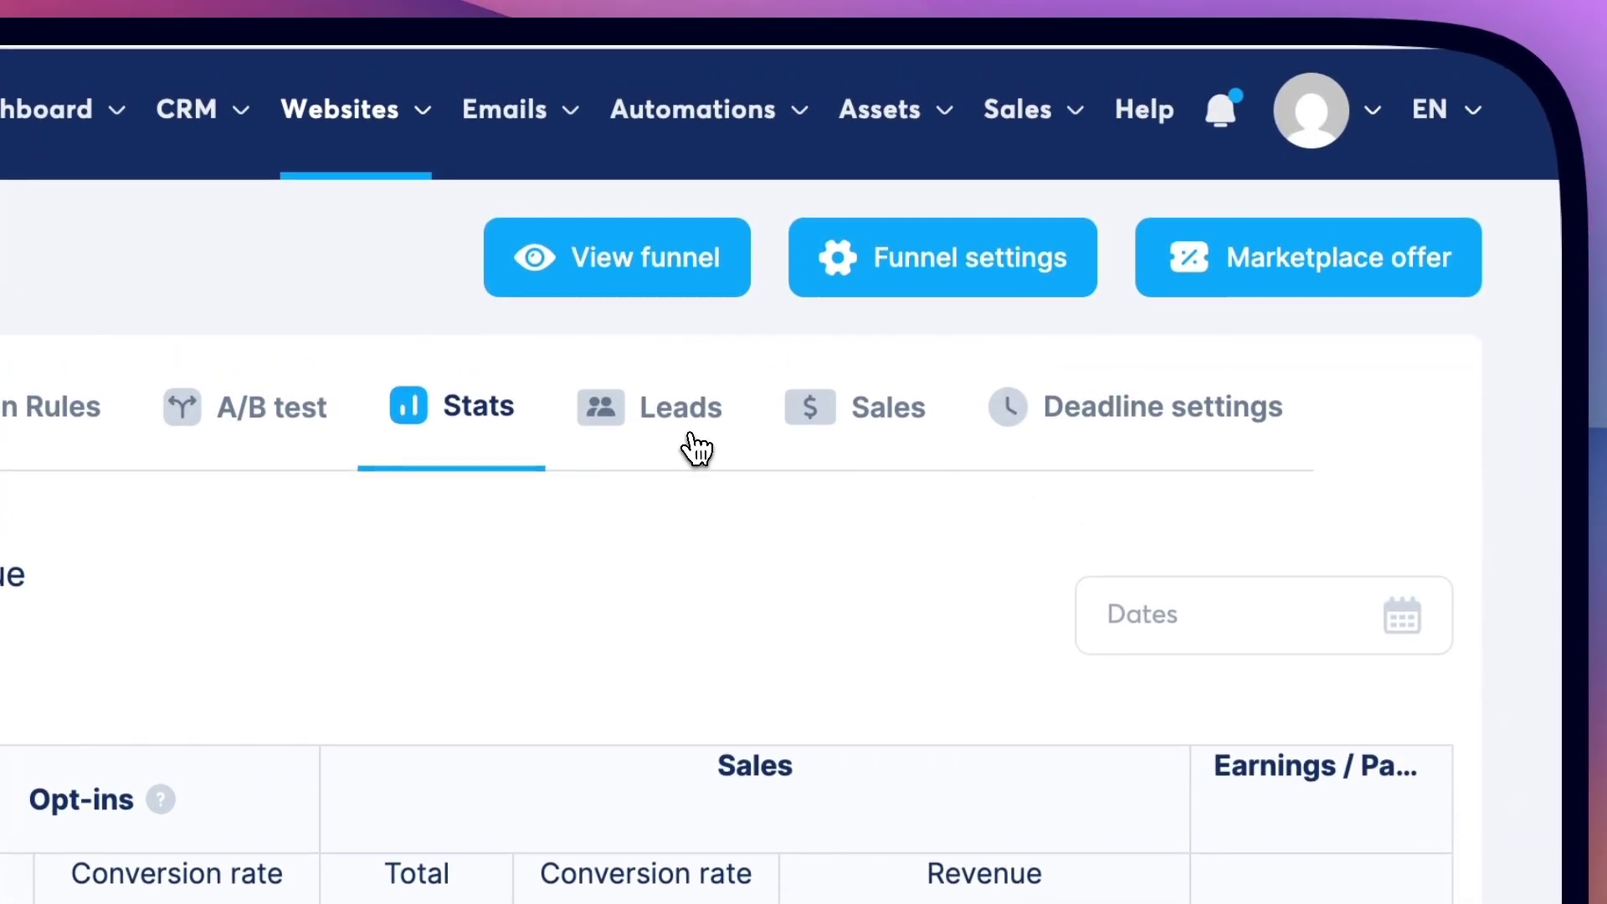
{"action": "left_click", "coordinate": [694, 447]}
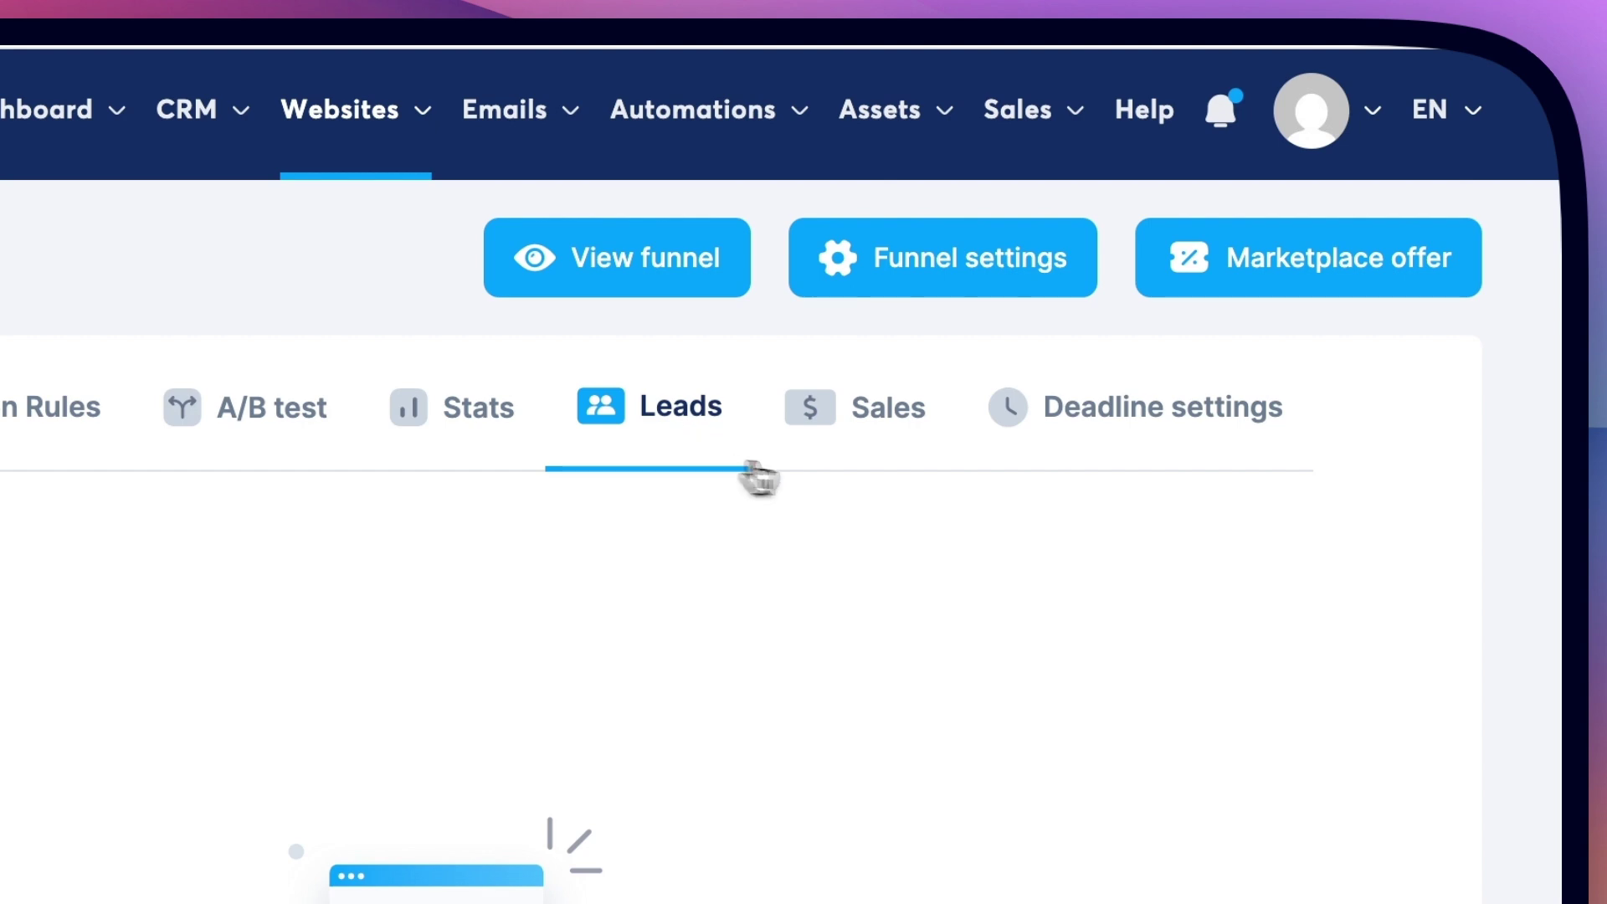
{"action": "left_click", "coordinate": [896, 452]}
{"action": "left_click", "coordinate": [1142, 460]}
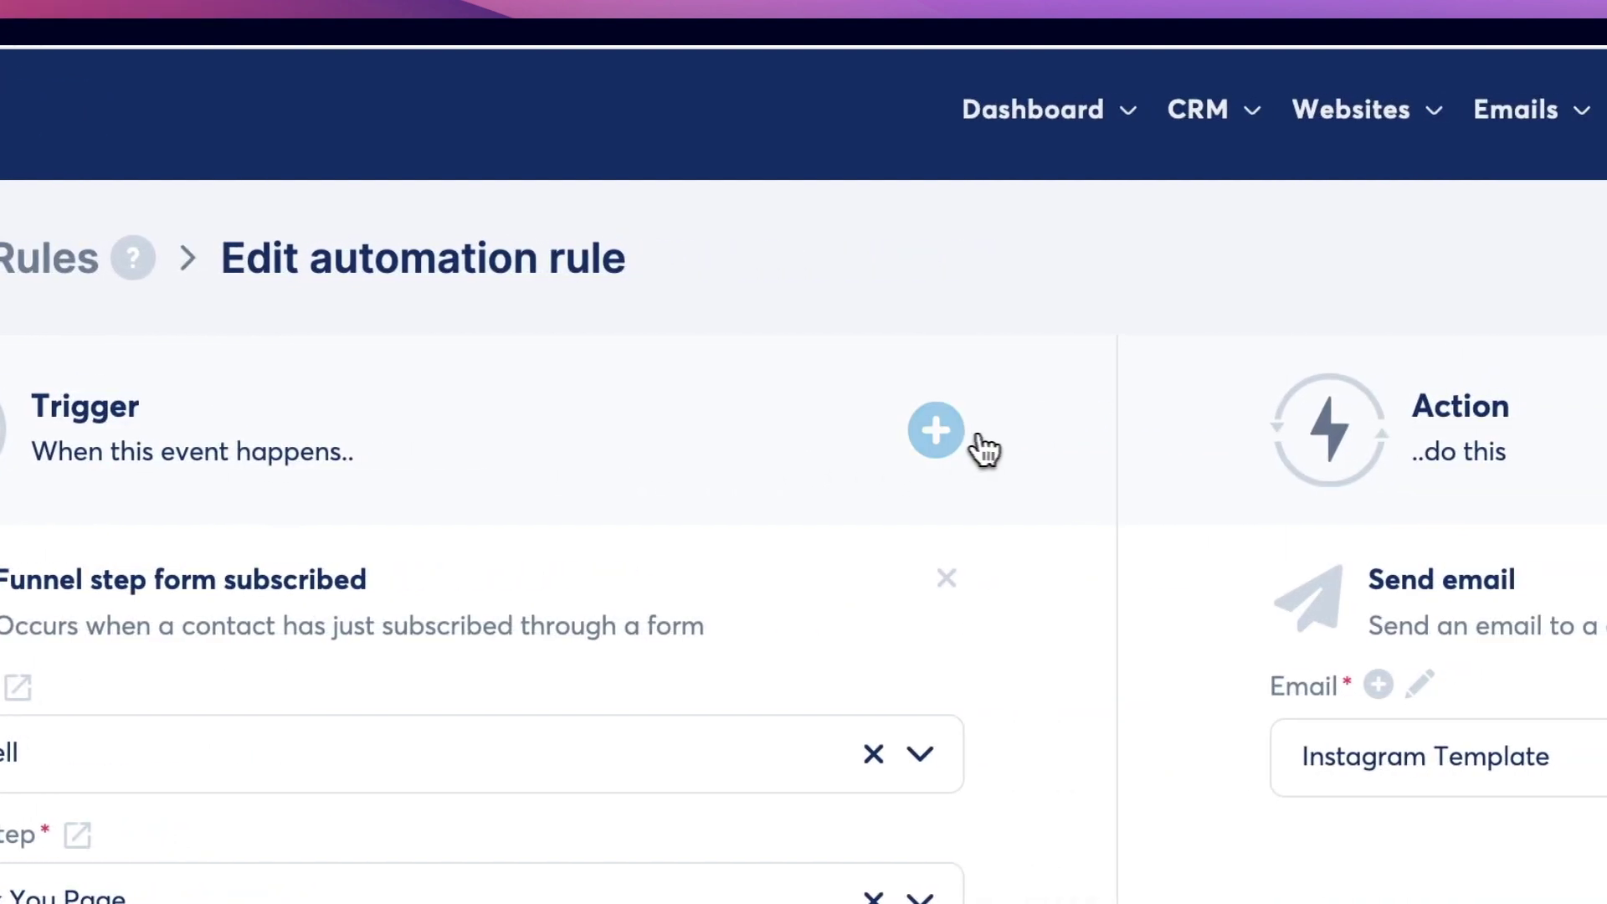
Step: Examine the trigger types available for the automation rule, from Tag added to Meeting scheduled, and close the list without adding one
{"action": "left_click", "coordinate": [1344, 430]}
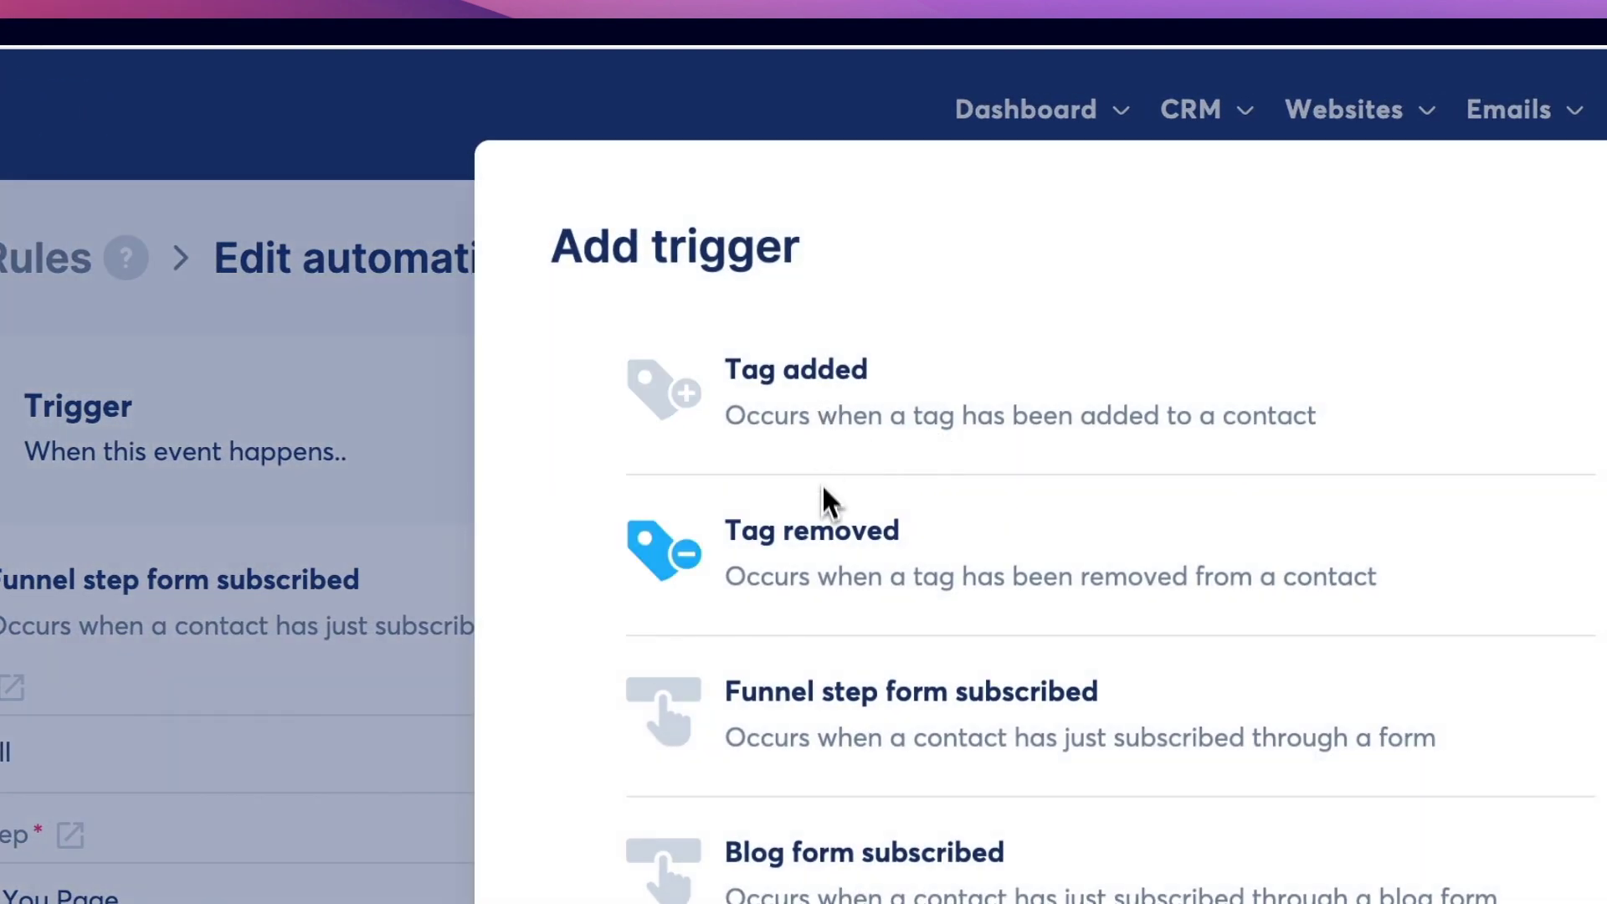
{"action": "scroll", "coordinate": [822, 494], "scroll_direction": "down", "scroll_amount": 3}
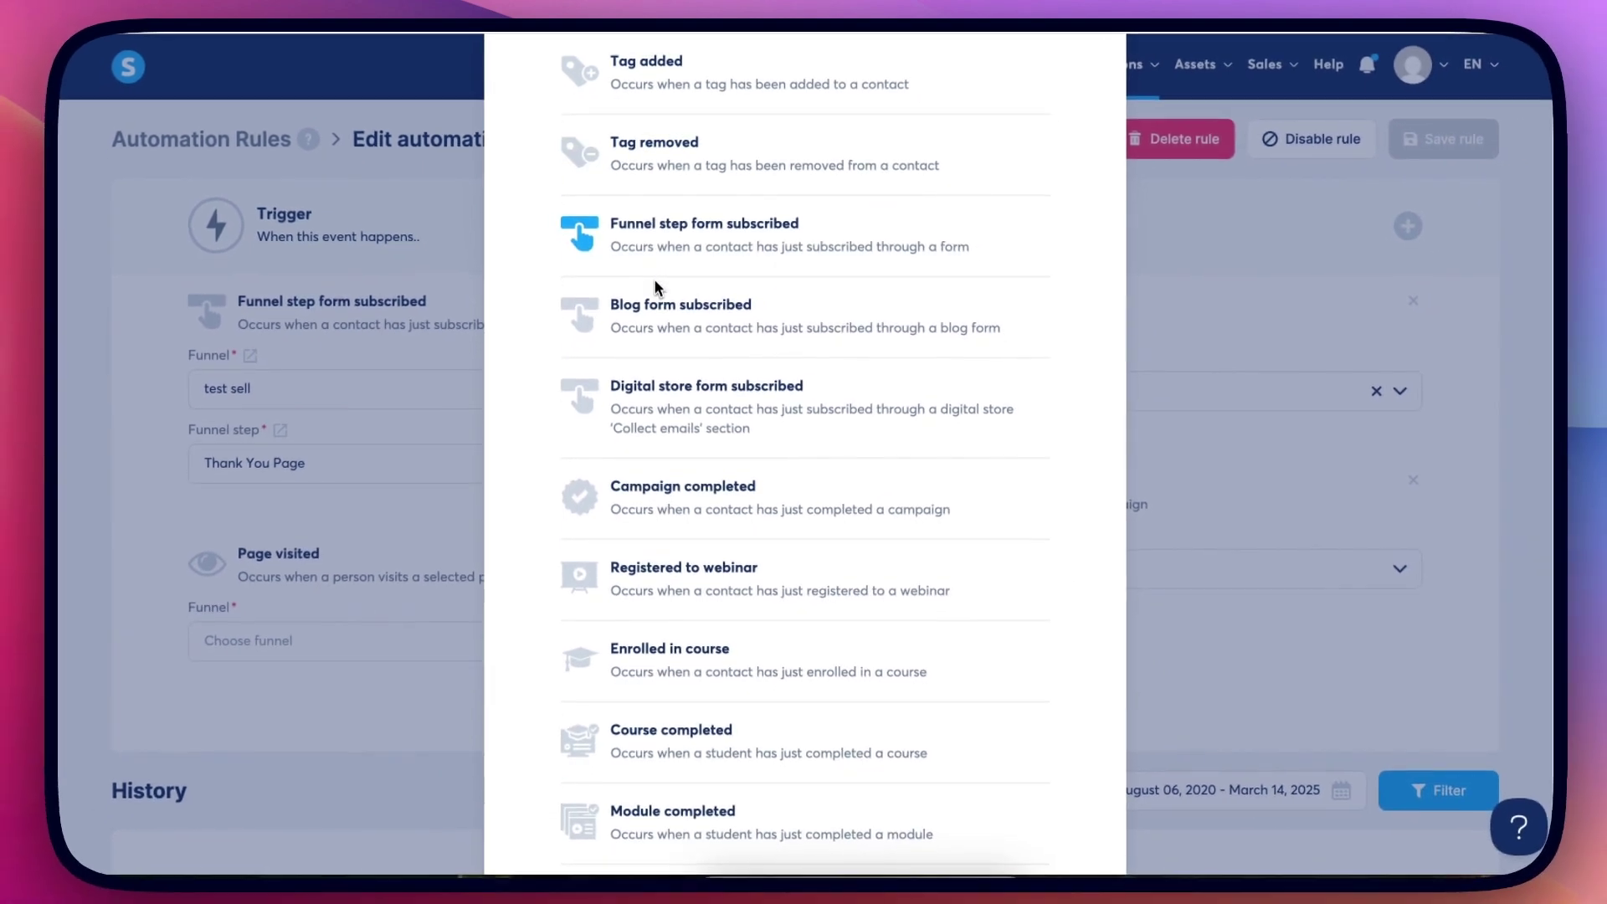
{"action": "scroll", "coordinate": [655, 287], "scroll_direction": "down", "scroll_amount": 1}
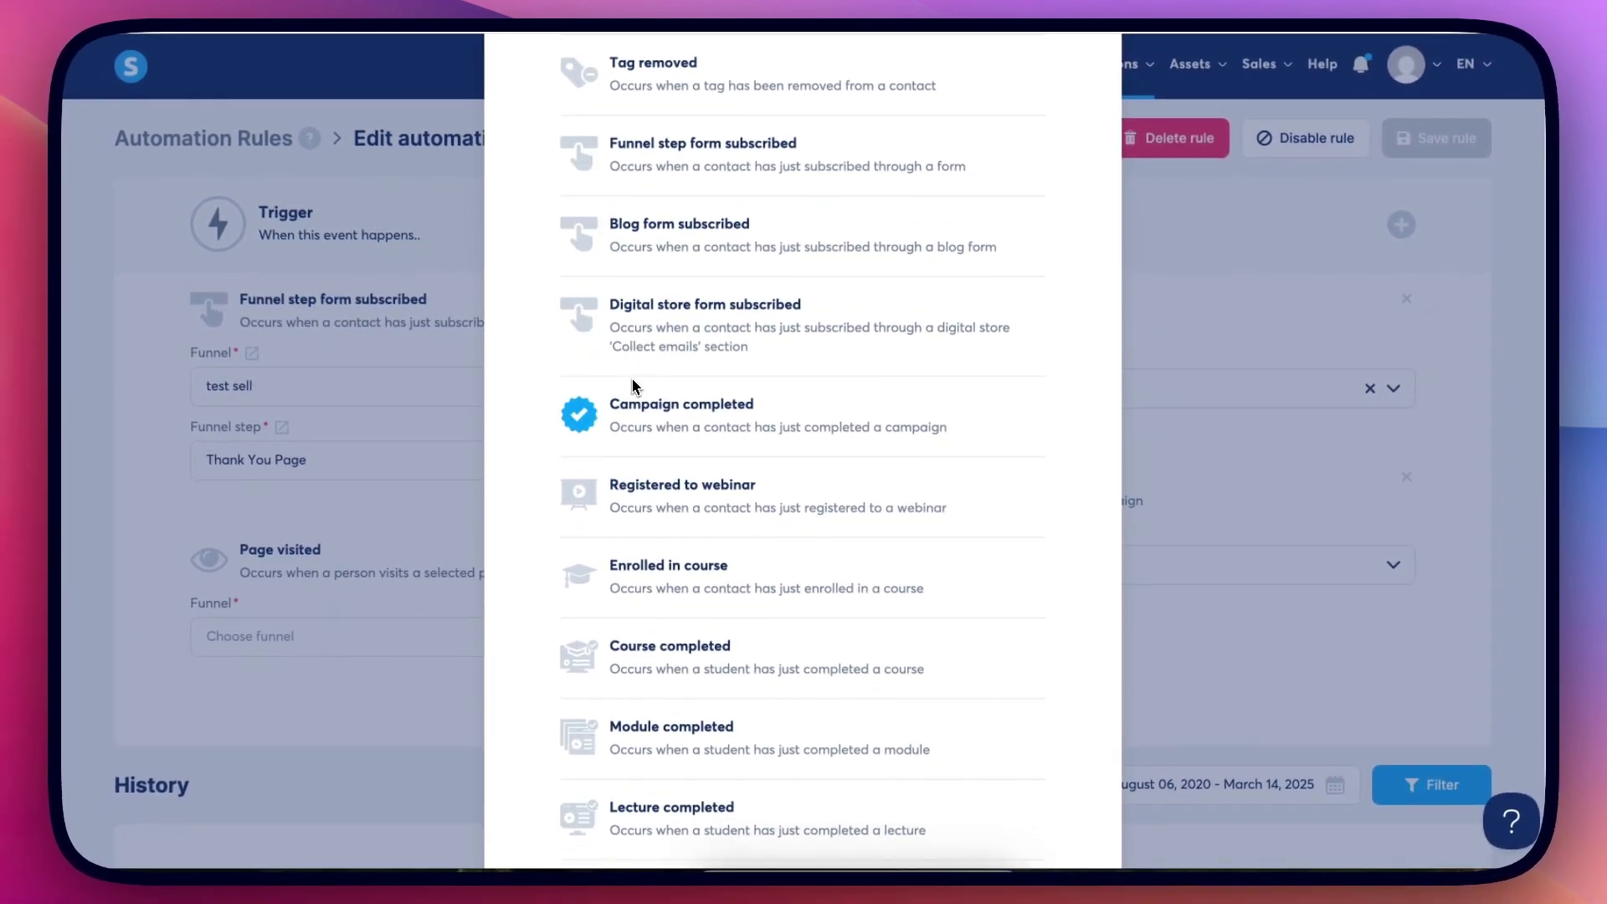
{"action": "scroll", "coordinate": [632, 385], "scroll_direction": "down", "scroll_amount": 1}
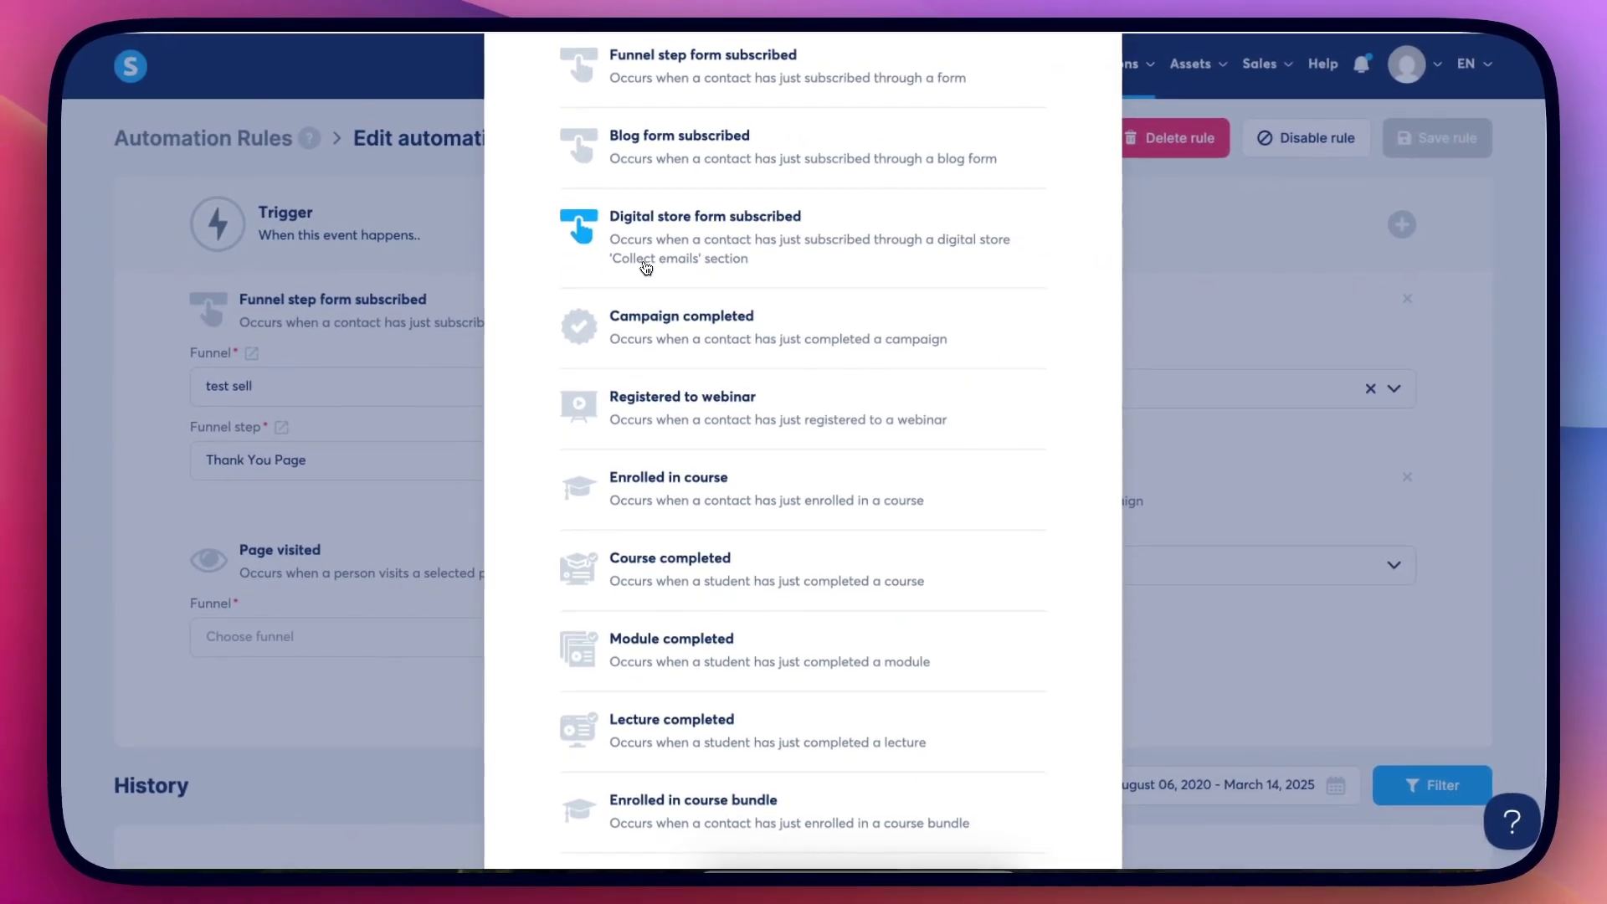
{"action": "scroll", "coordinate": [646, 267], "scroll_direction": "up", "scroll_amount": 2}
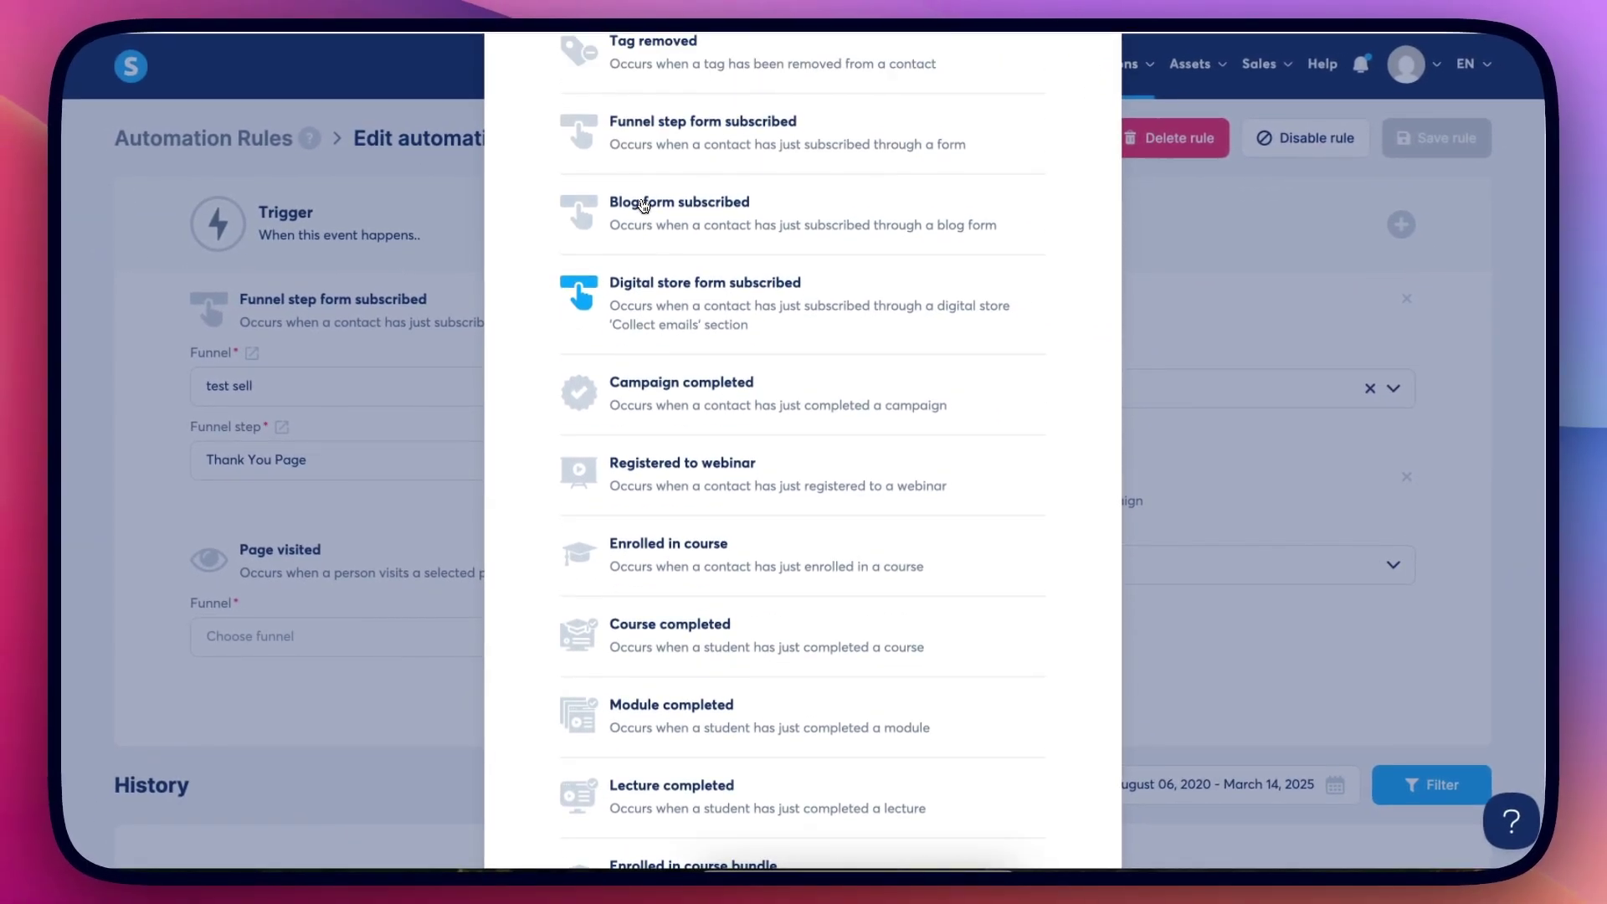
{"action": "scroll", "coordinate": [681, 204], "scroll_direction": "down", "scroll_amount": 3}
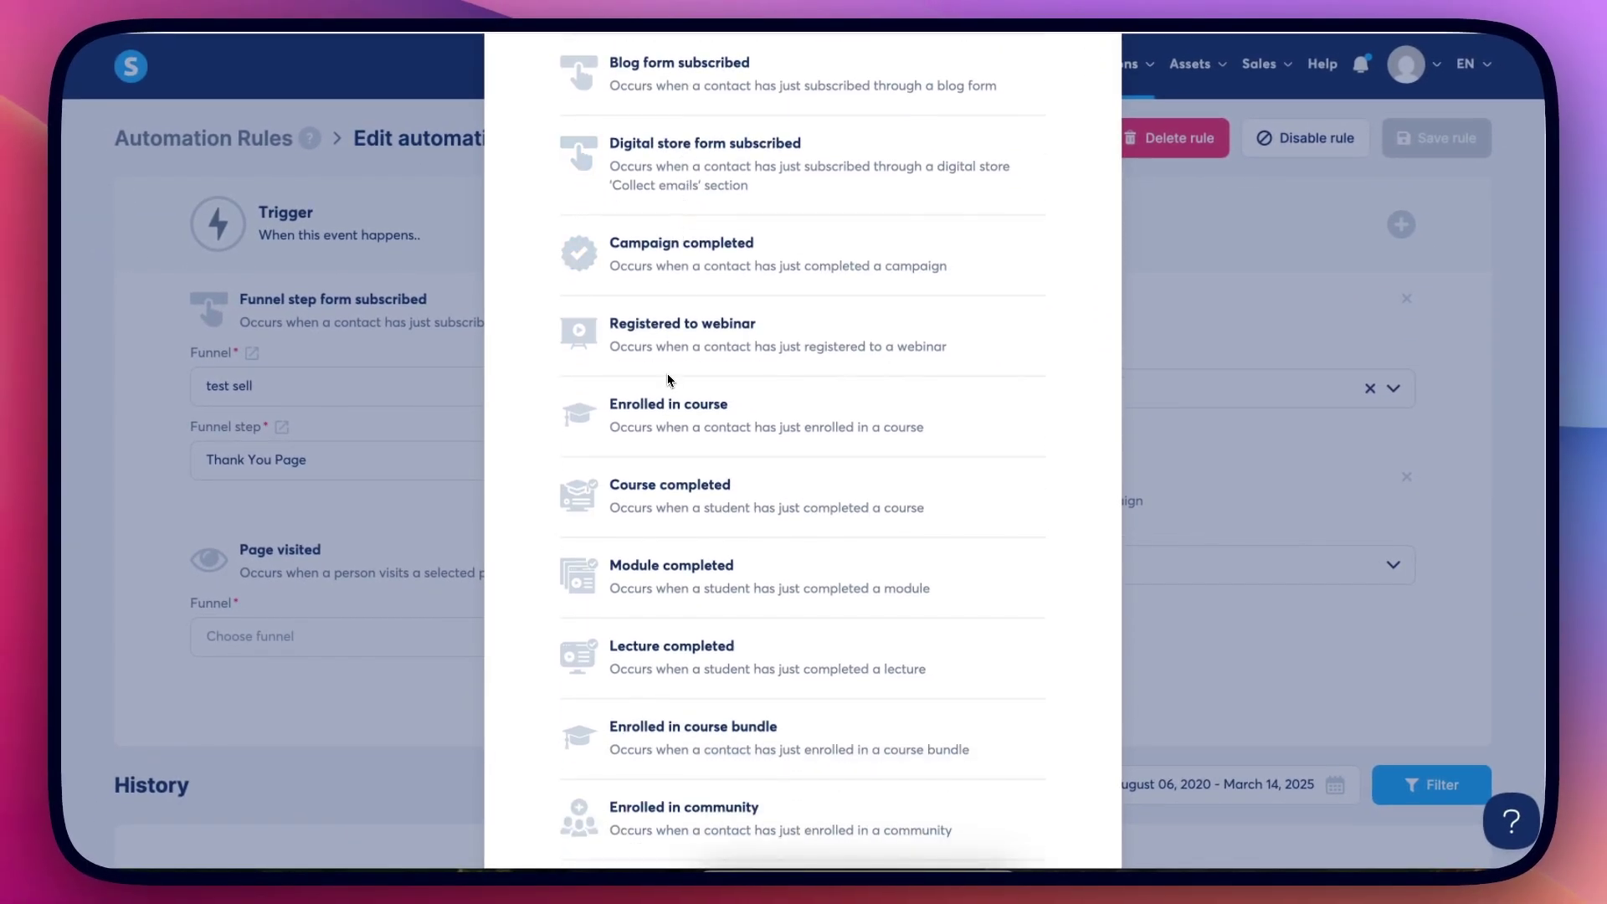
{"action": "scroll", "coordinate": [668, 381], "scroll_direction": "down", "scroll_amount": 4}
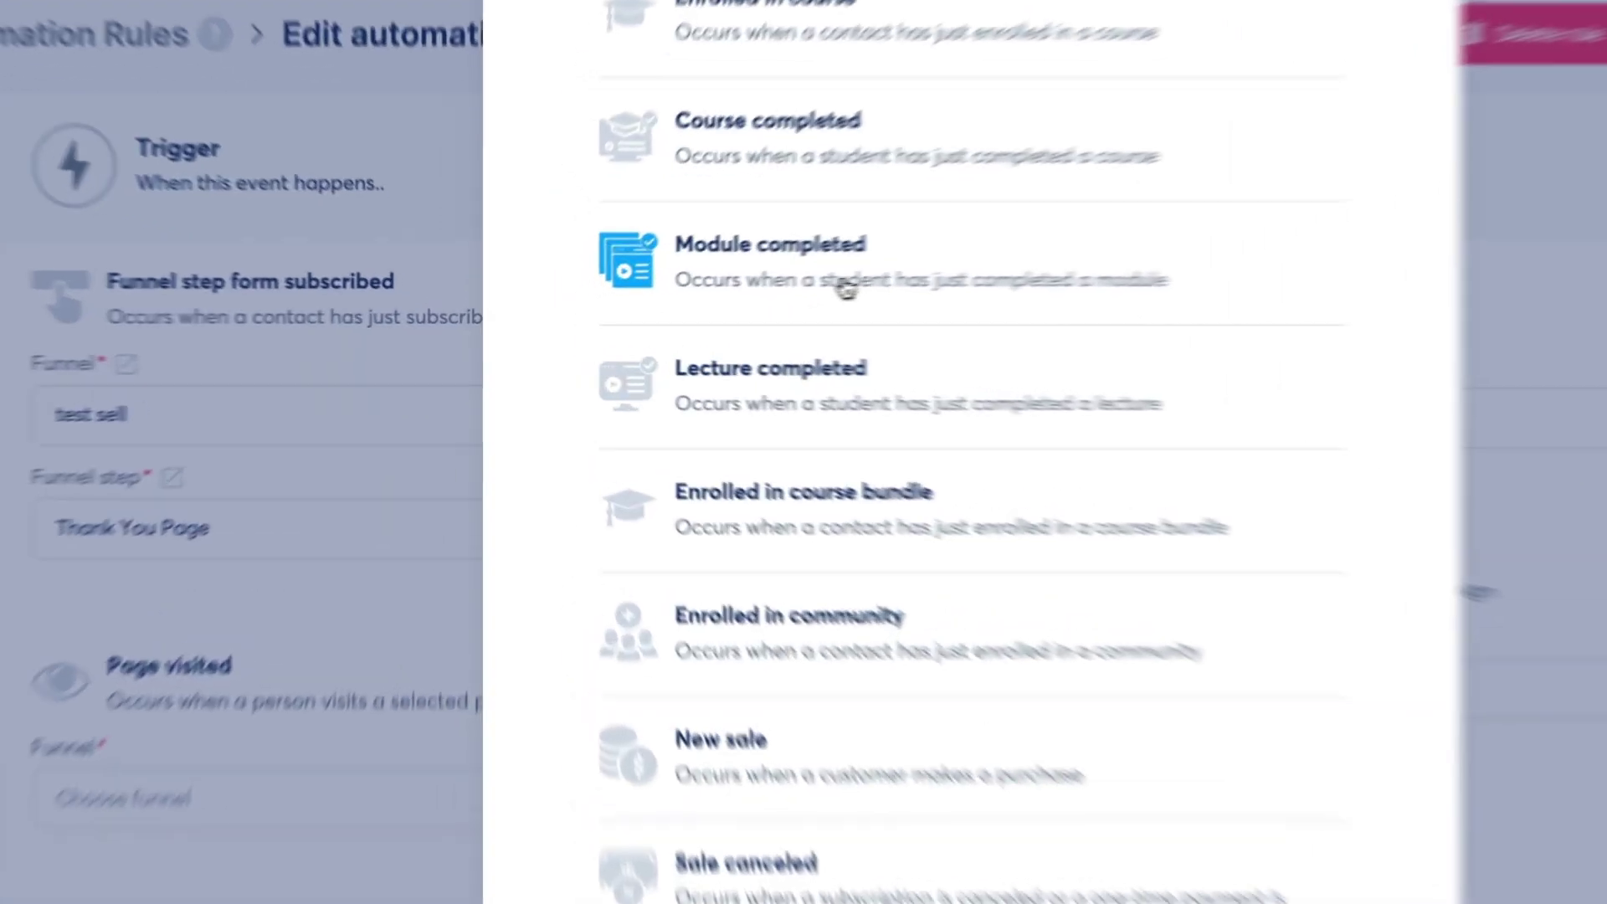
{"action": "scroll", "coordinate": [705, 426], "scroll_direction": "down", "scroll_amount": 2}
{"action": "scroll", "coordinate": [924, 521], "scroll_direction": "down", "scroll_amount": 4}
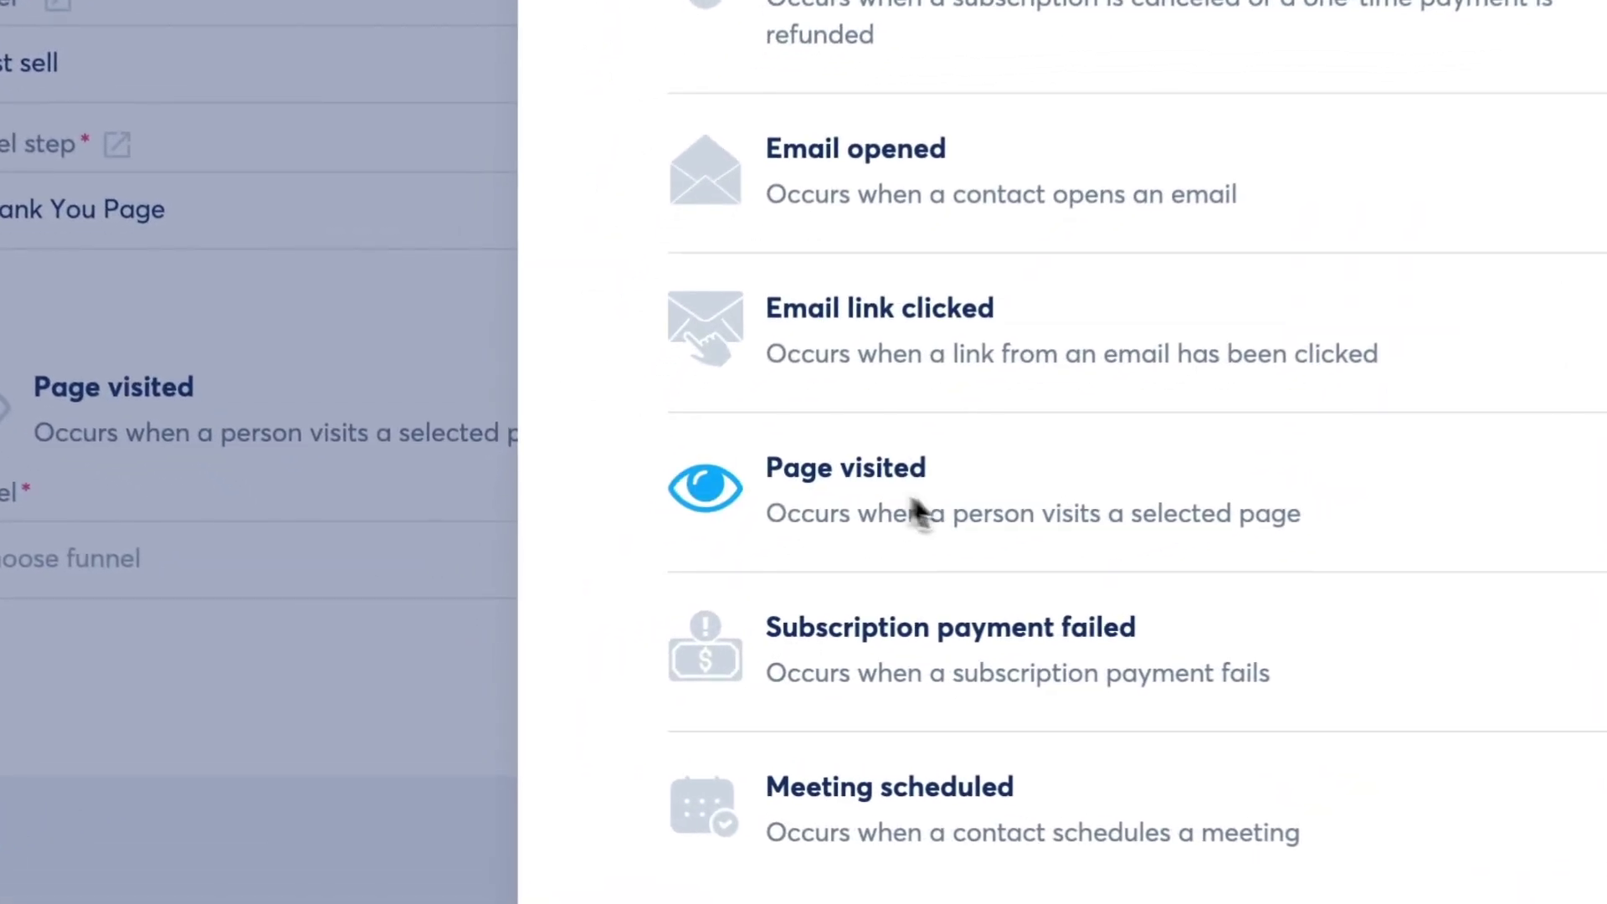
{"action": "scroll", "coordinate": [683, 614], "scroll_direction": "up", "scroll_amount": 1}
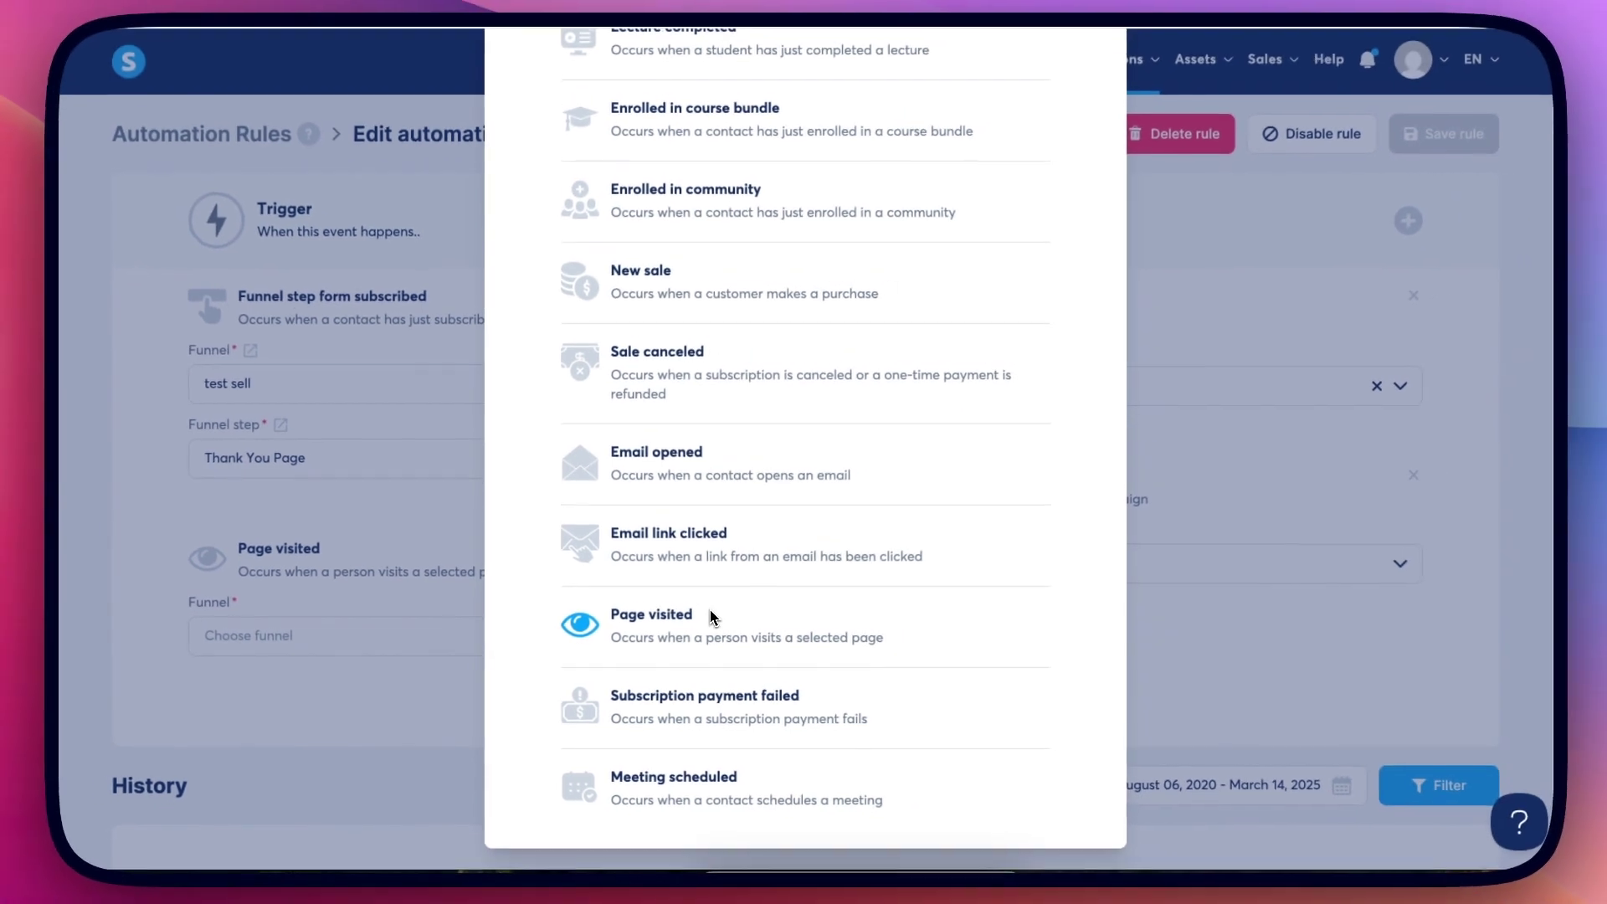
{"action": "scroll", "coordinate": [708, 617], "scroll_direction": "up", "scroll_amount": 7}
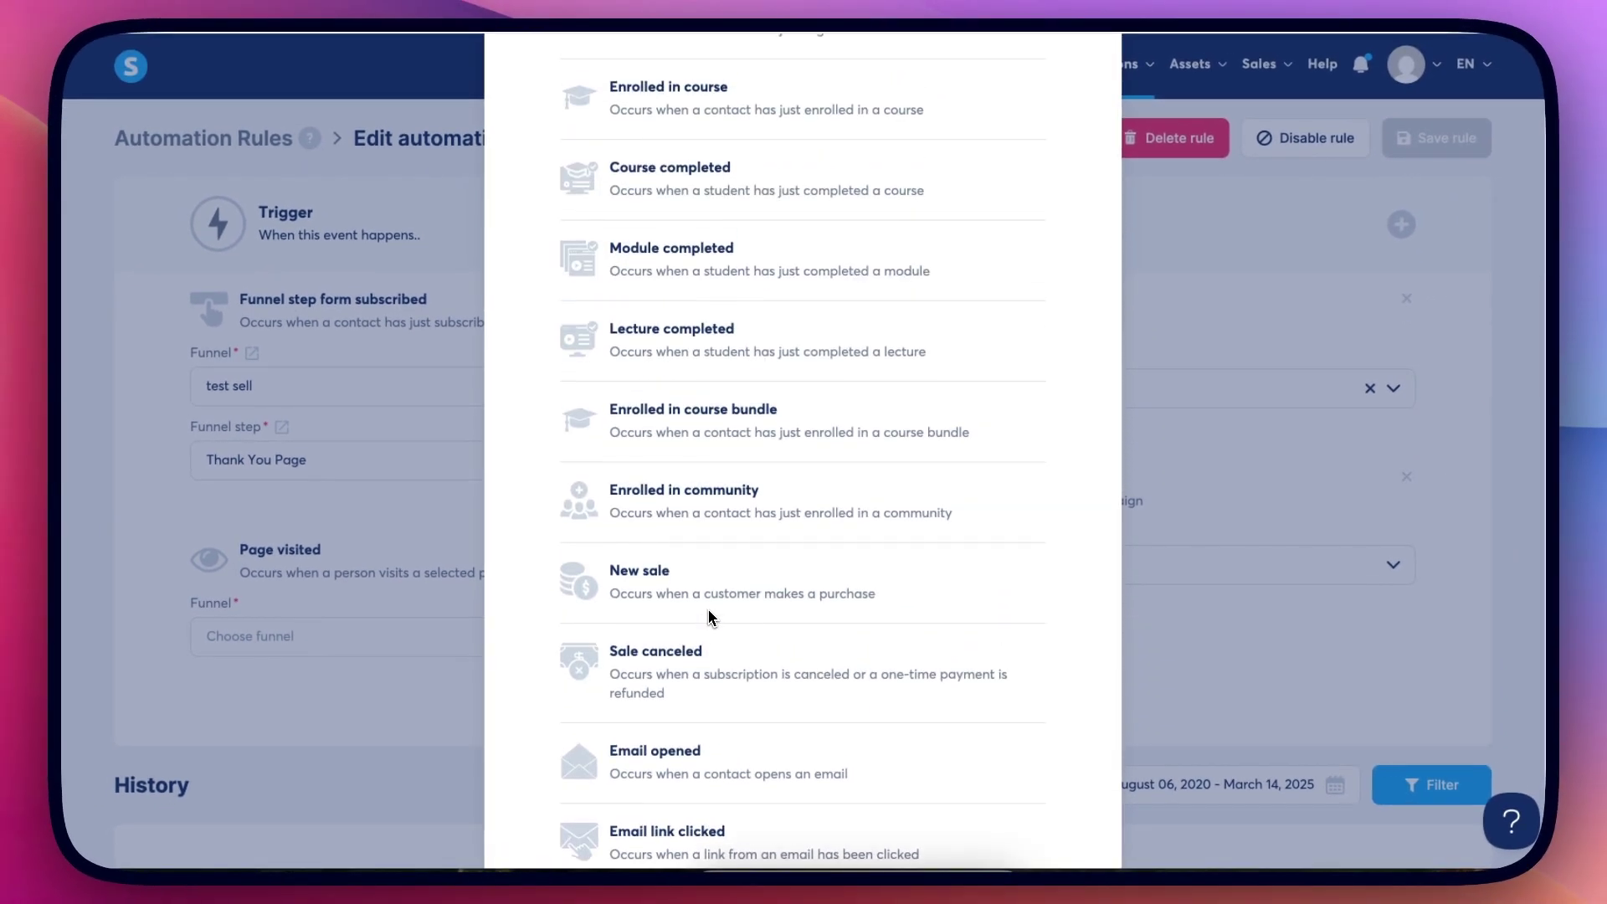
{"action": "scroll", "coordinate": [708, 617], "scroll_direction": "up", "scroll_amount": 5}
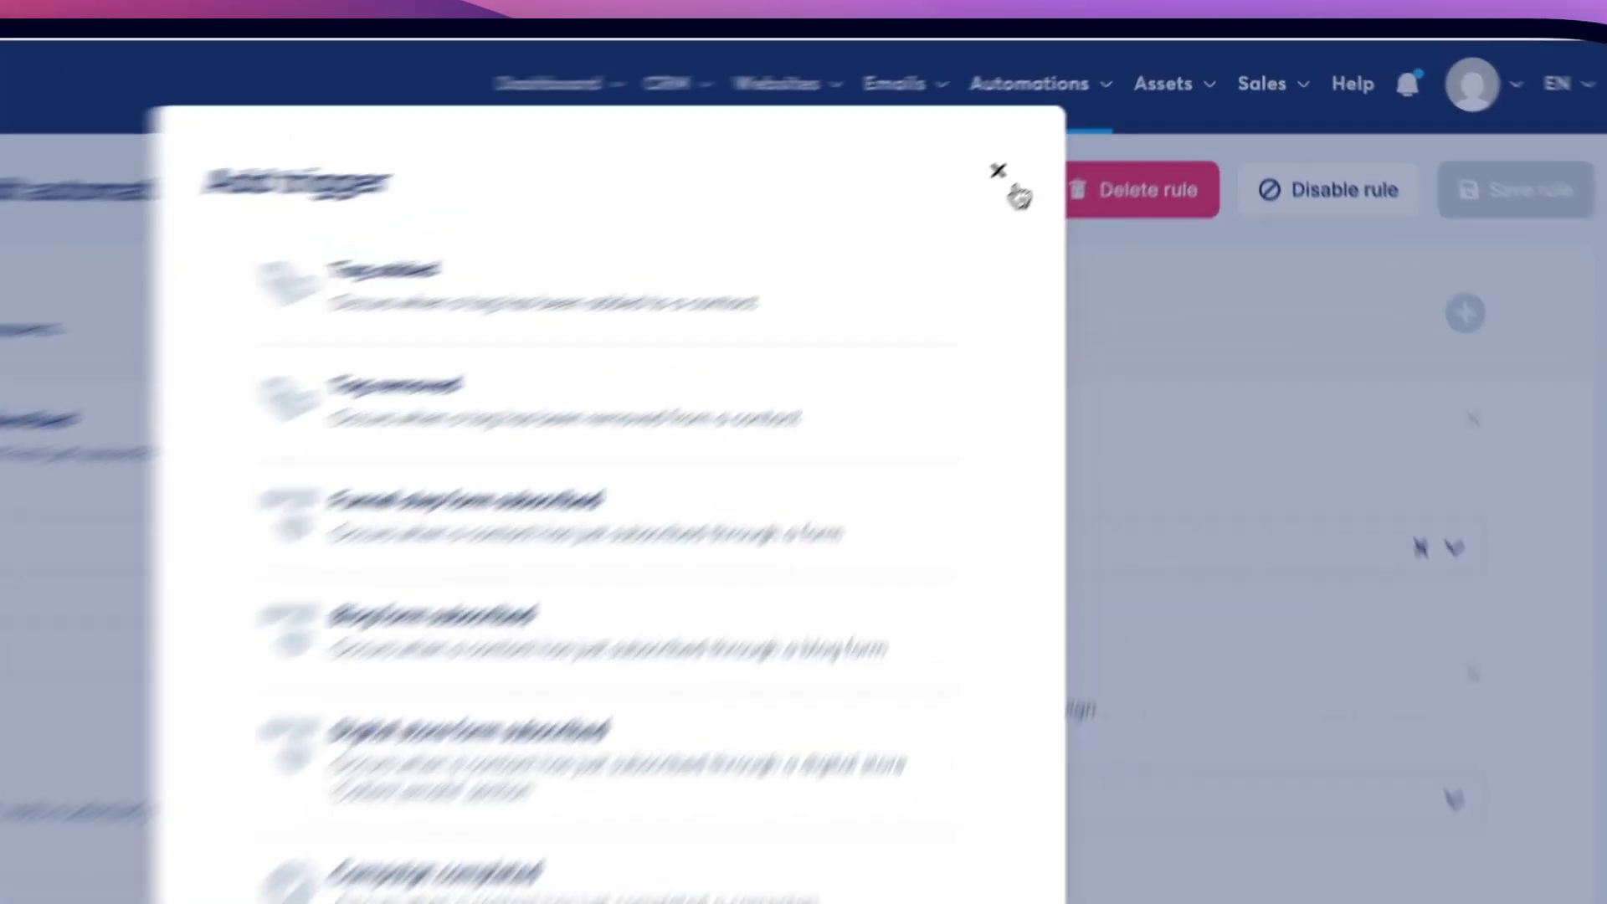
{"action": "left_click", "coordinate": [1075, 125]}
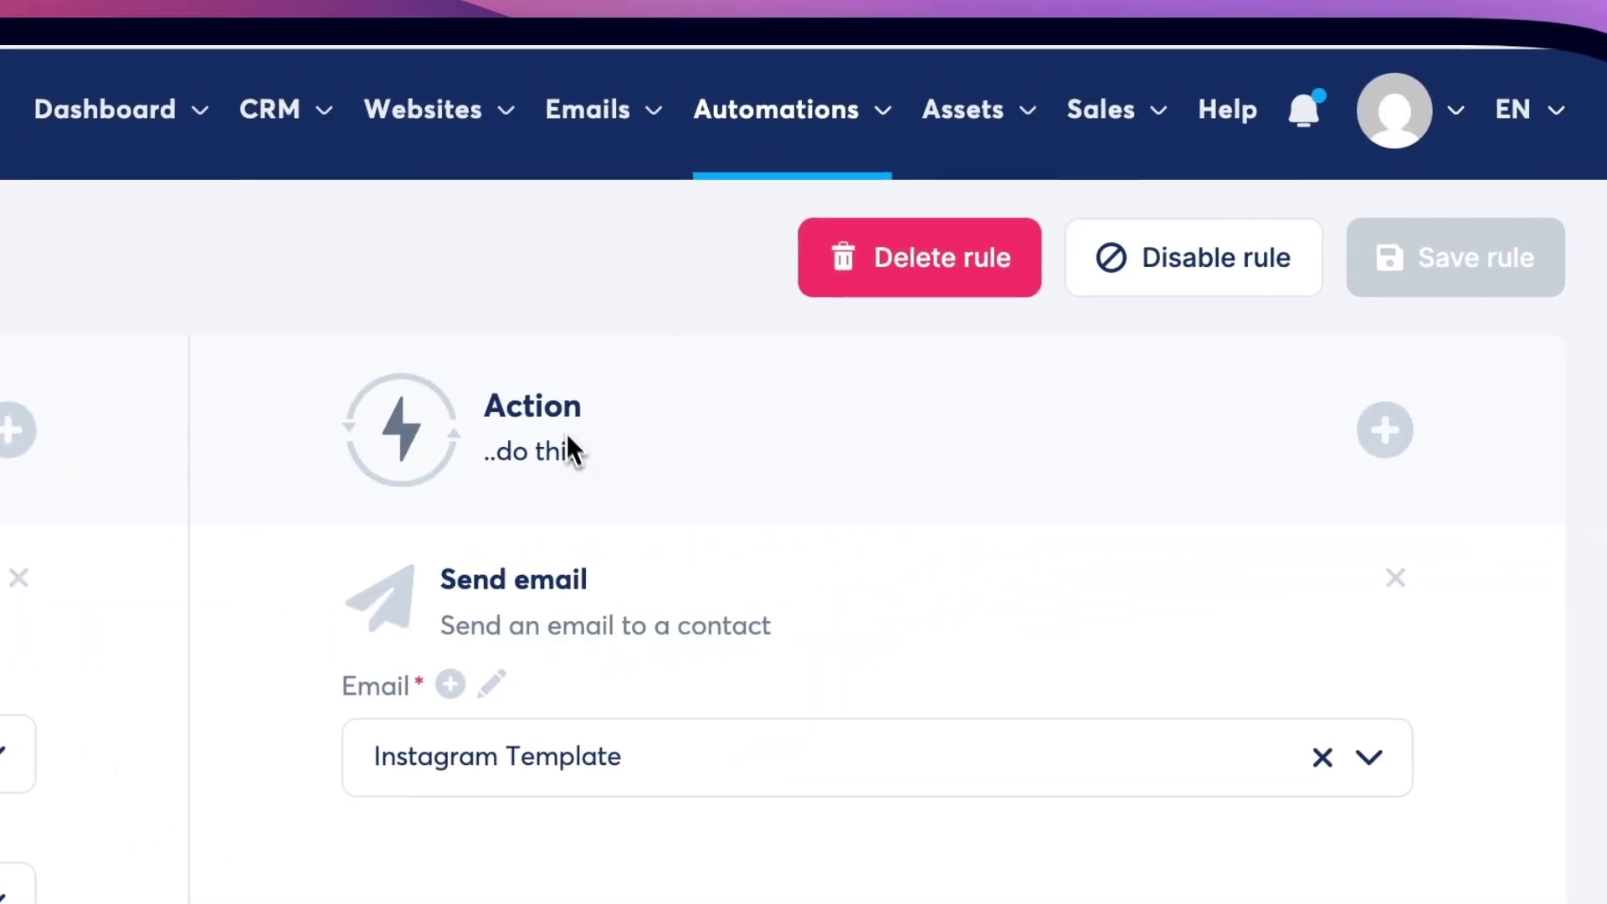
Step: Examine the action types available for the automation rule, from Subscribe to campaign to Add to a pipeline stage, and close the list without adding one
{"action": "left_click", "coordinate": [1386, 431]}
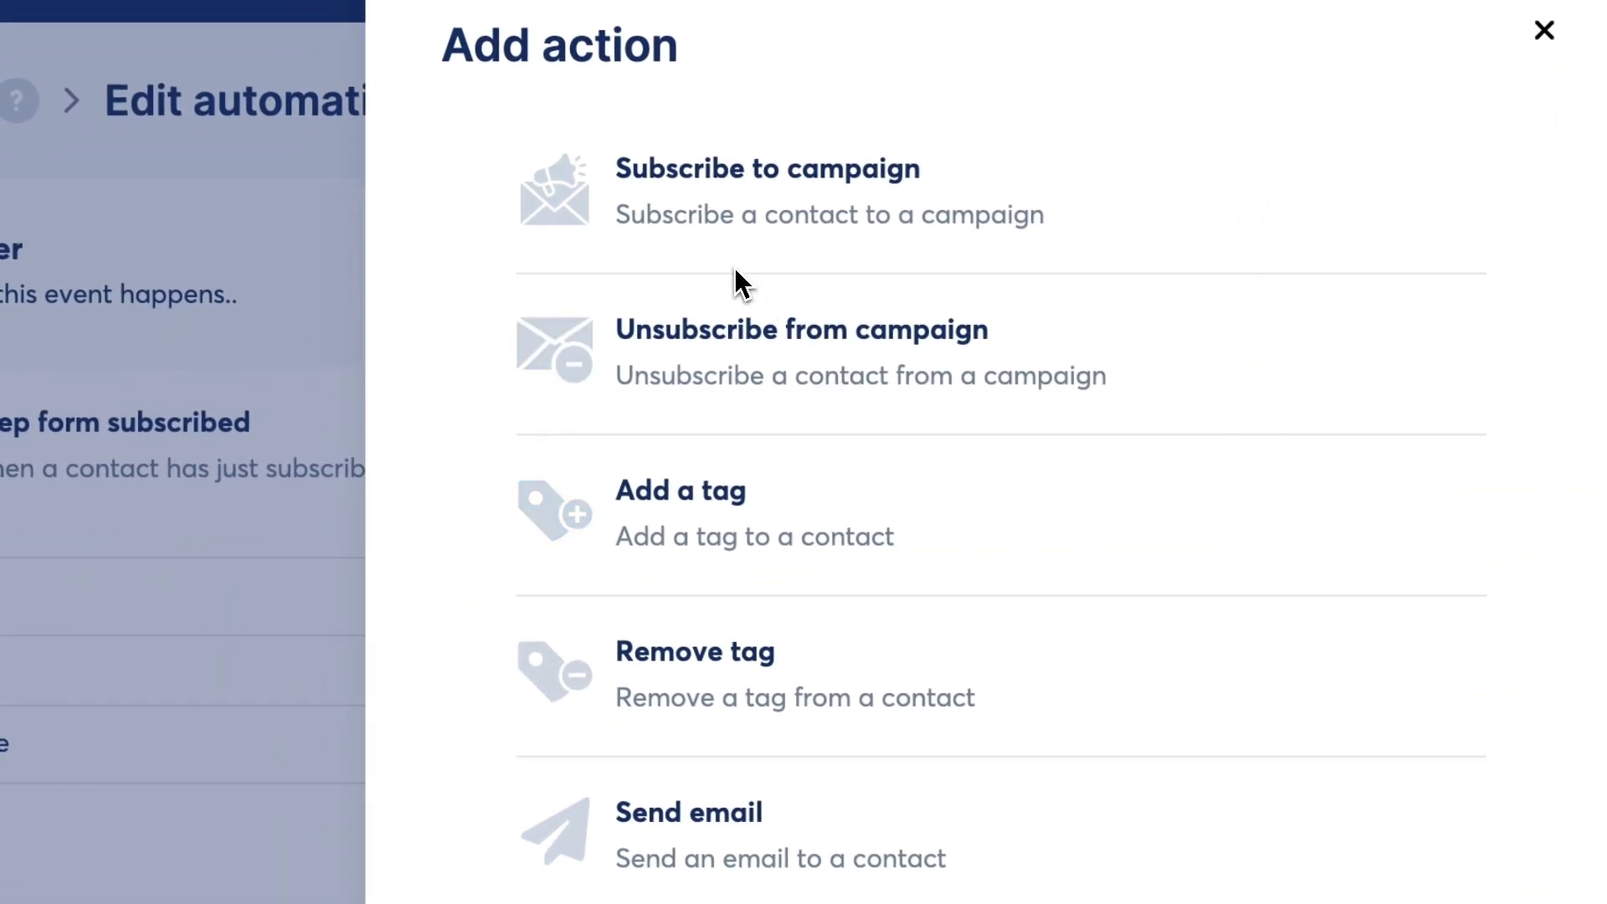
{"action": "left_click_drag", "start_coordinate": [967, 280], "coordinate": [861, 187]}
{"action": "triple_click", "coordinate": [832, 209]}
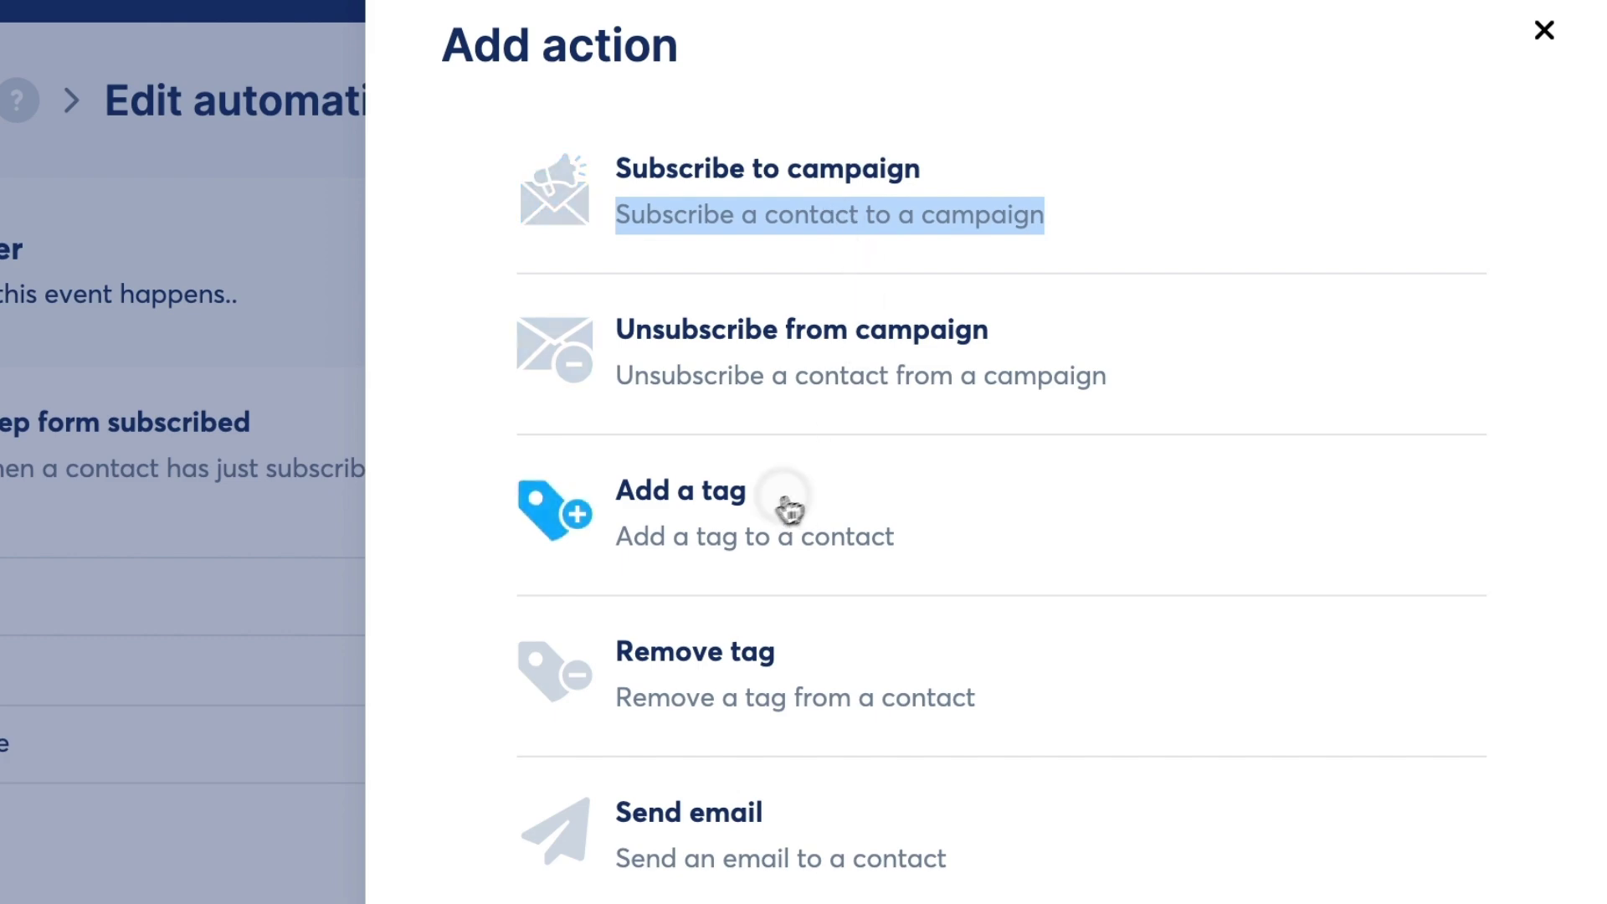
{"action": "scroll", "coordinate": [860, 581], "scroll_direction": "down", "scroll_amount": 4}
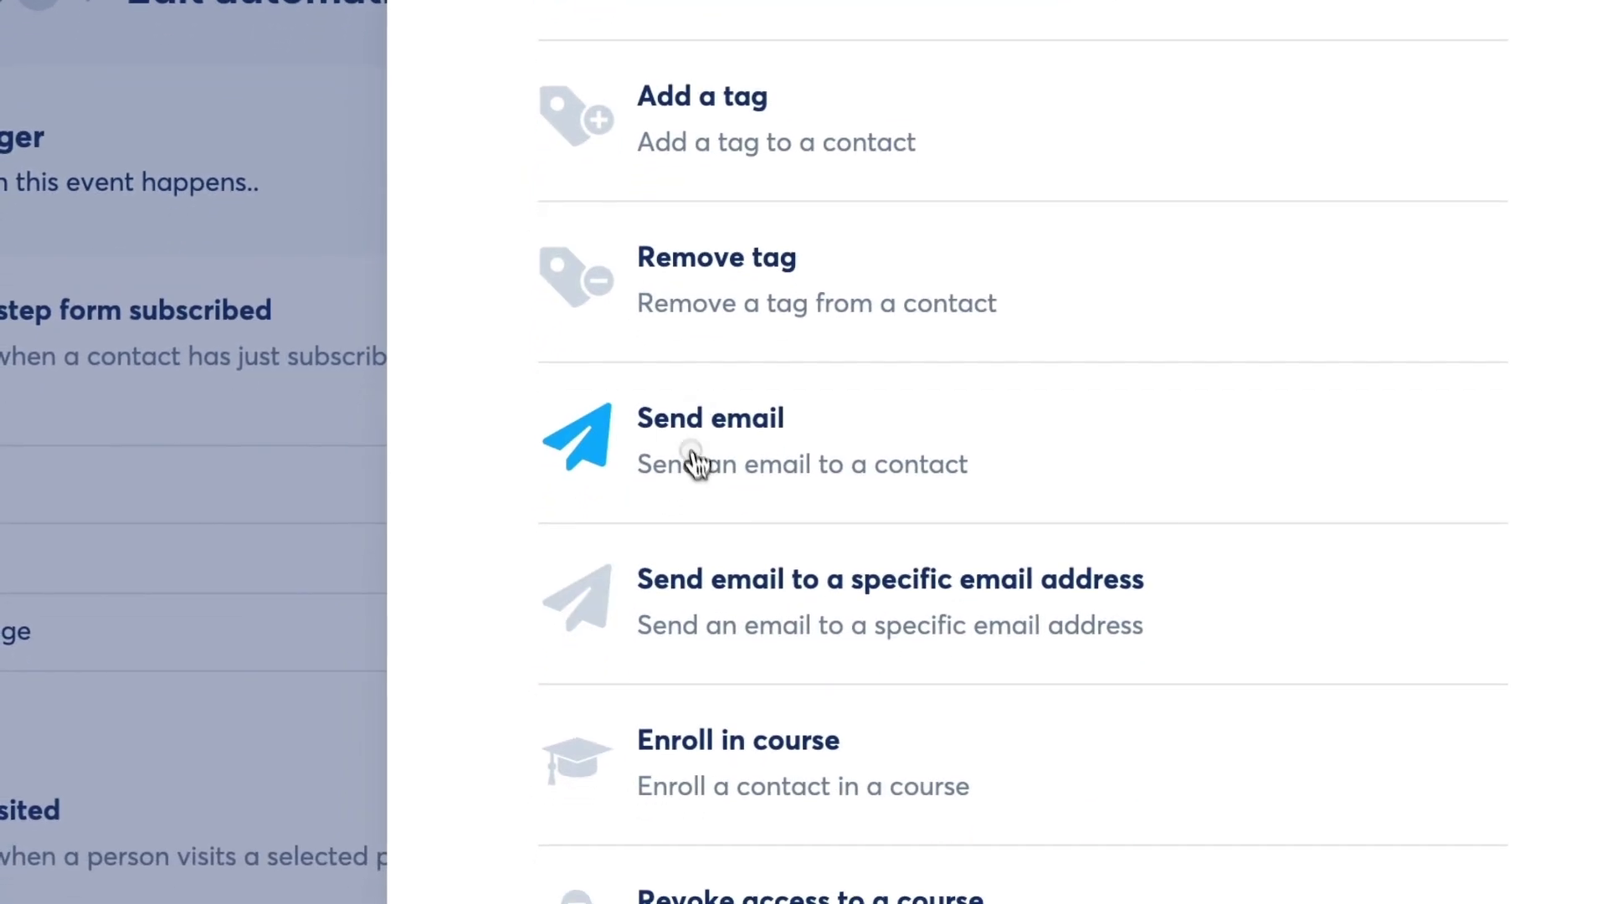
{"action": "scroll", "coordinate": [847, 507], "scroll_direction": "down", "scroll_amount": 8}
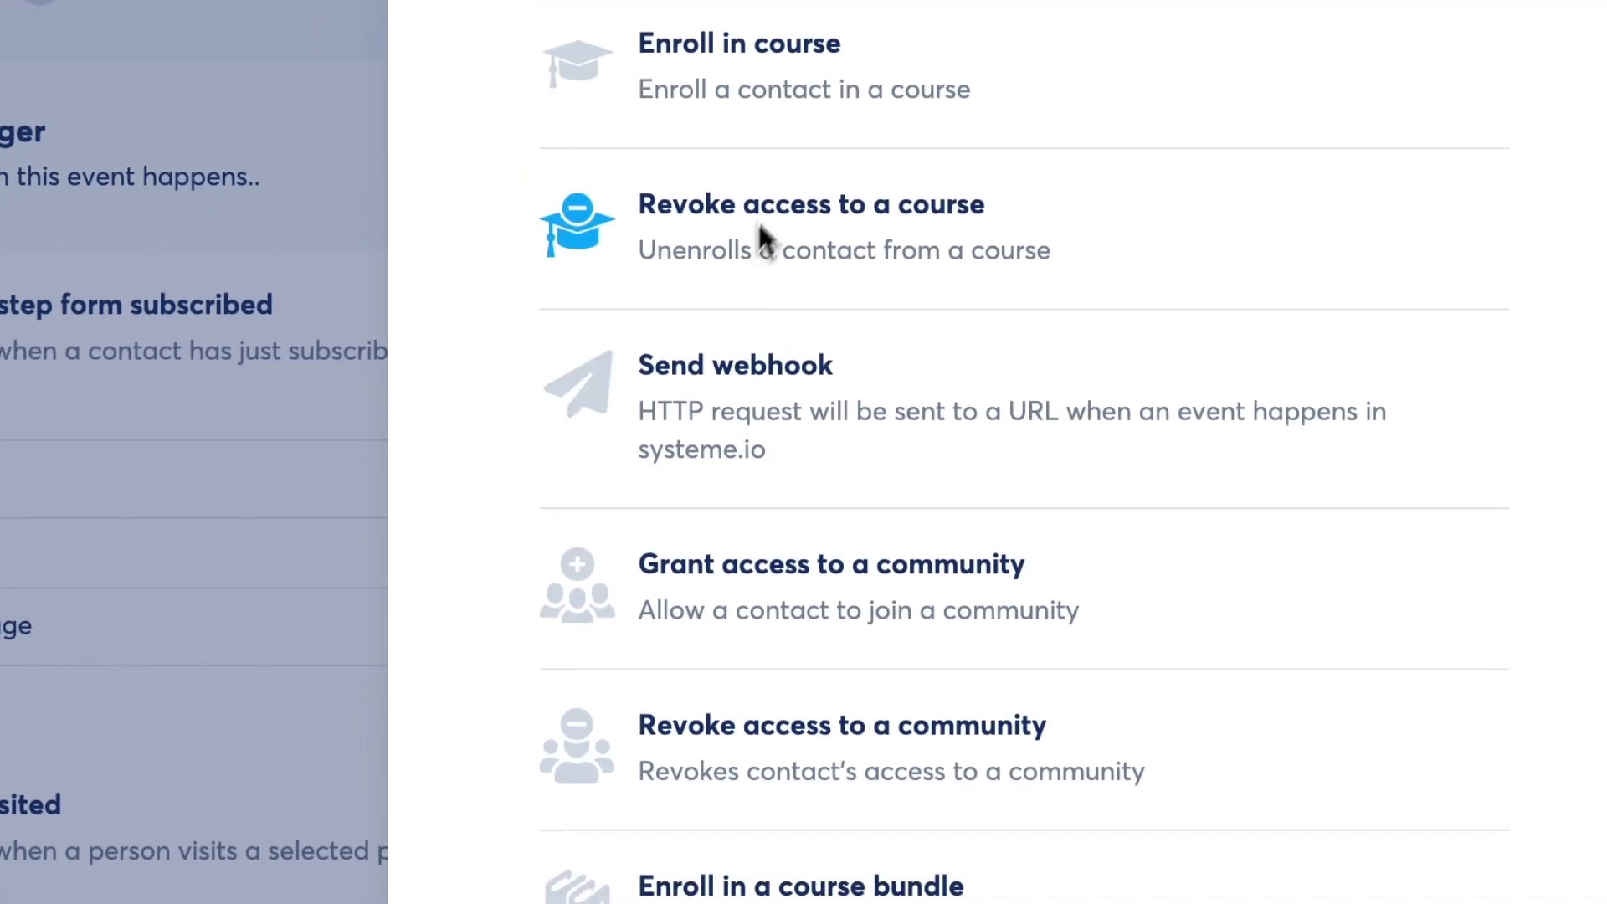
{"action": "left_click_drag", "start_coordinate": [753, 666], "coordinate": [821, 788]}
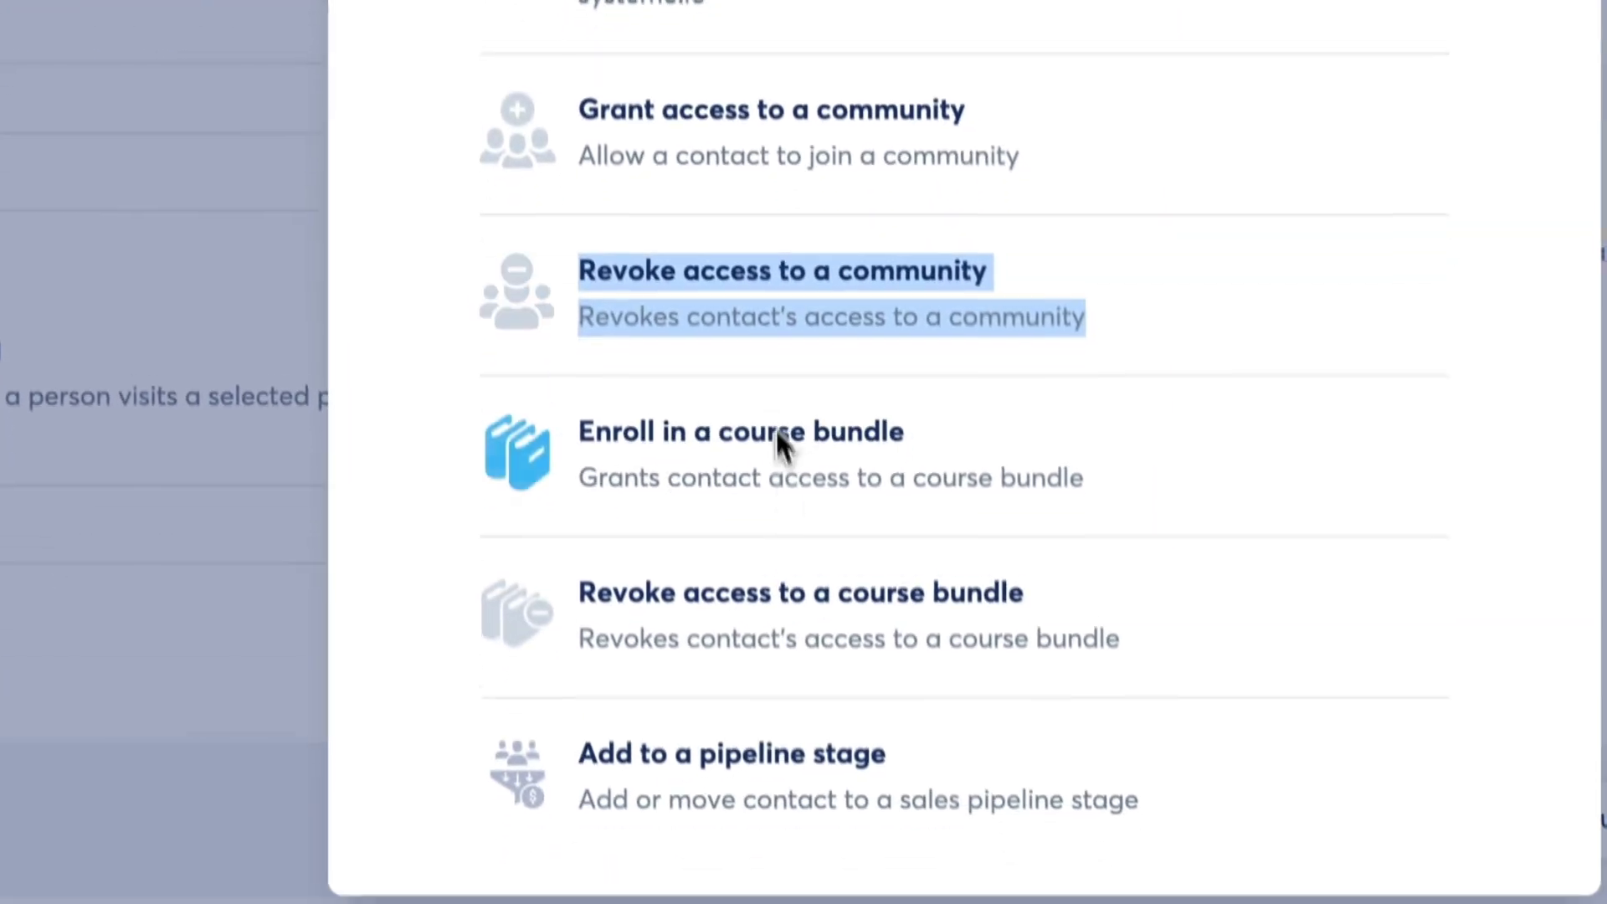
{"action": "scroll", "coordinate": [782, 586], "scroll_direction": "up", "scroll_amount": 4}
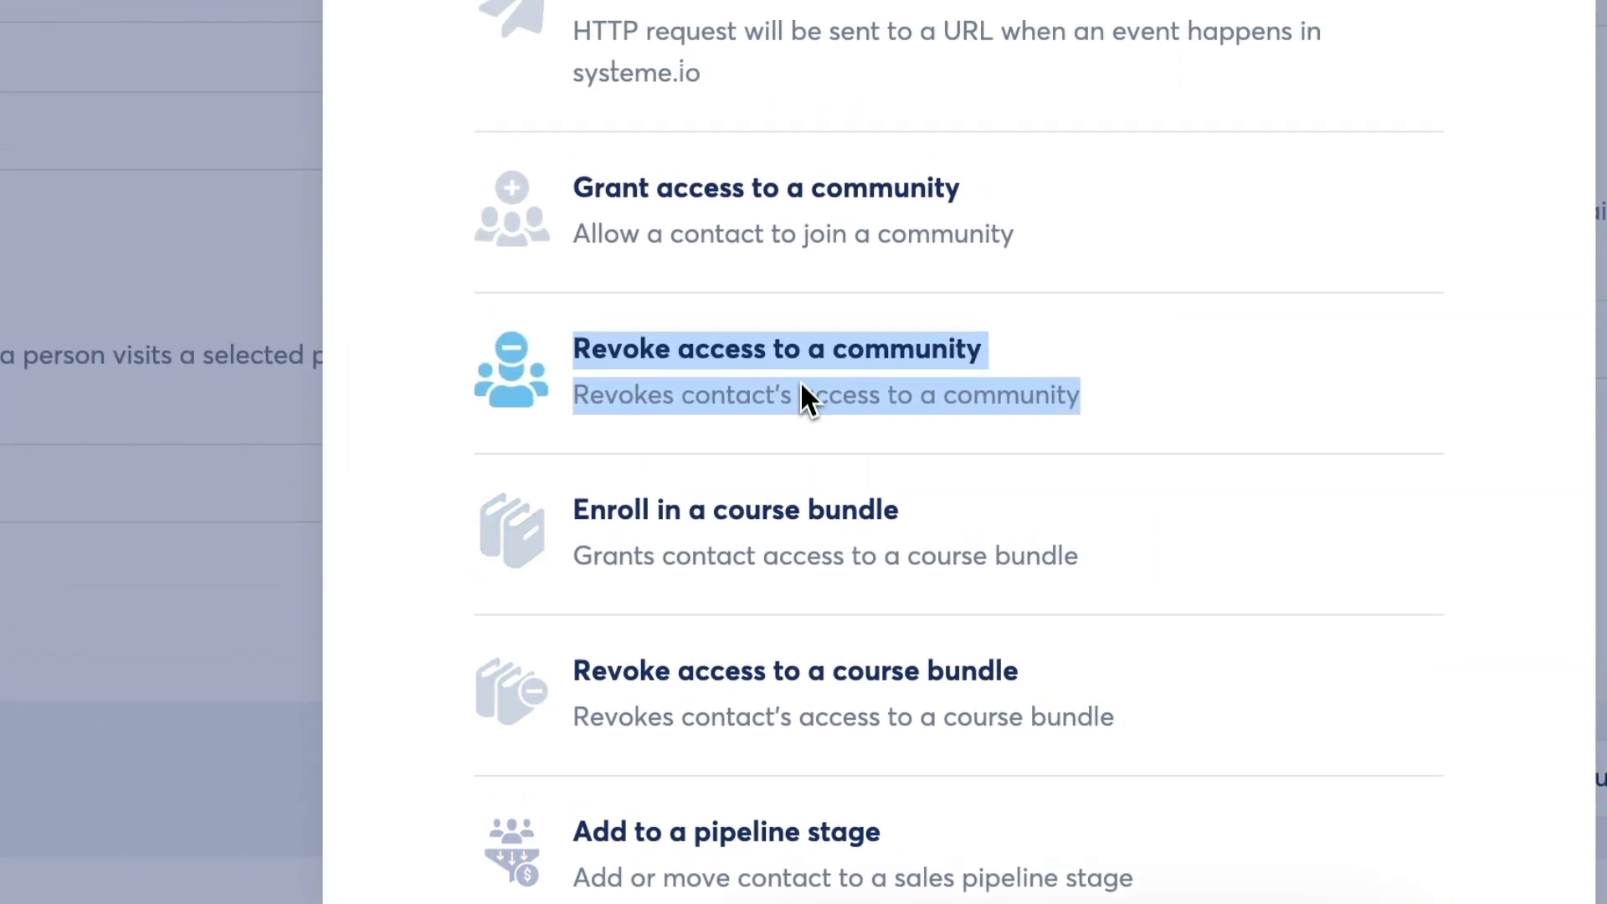
{"action": "scroll", "coordinate": [810, 326], "scroll_direction": "up", "scroll_amount": 12}
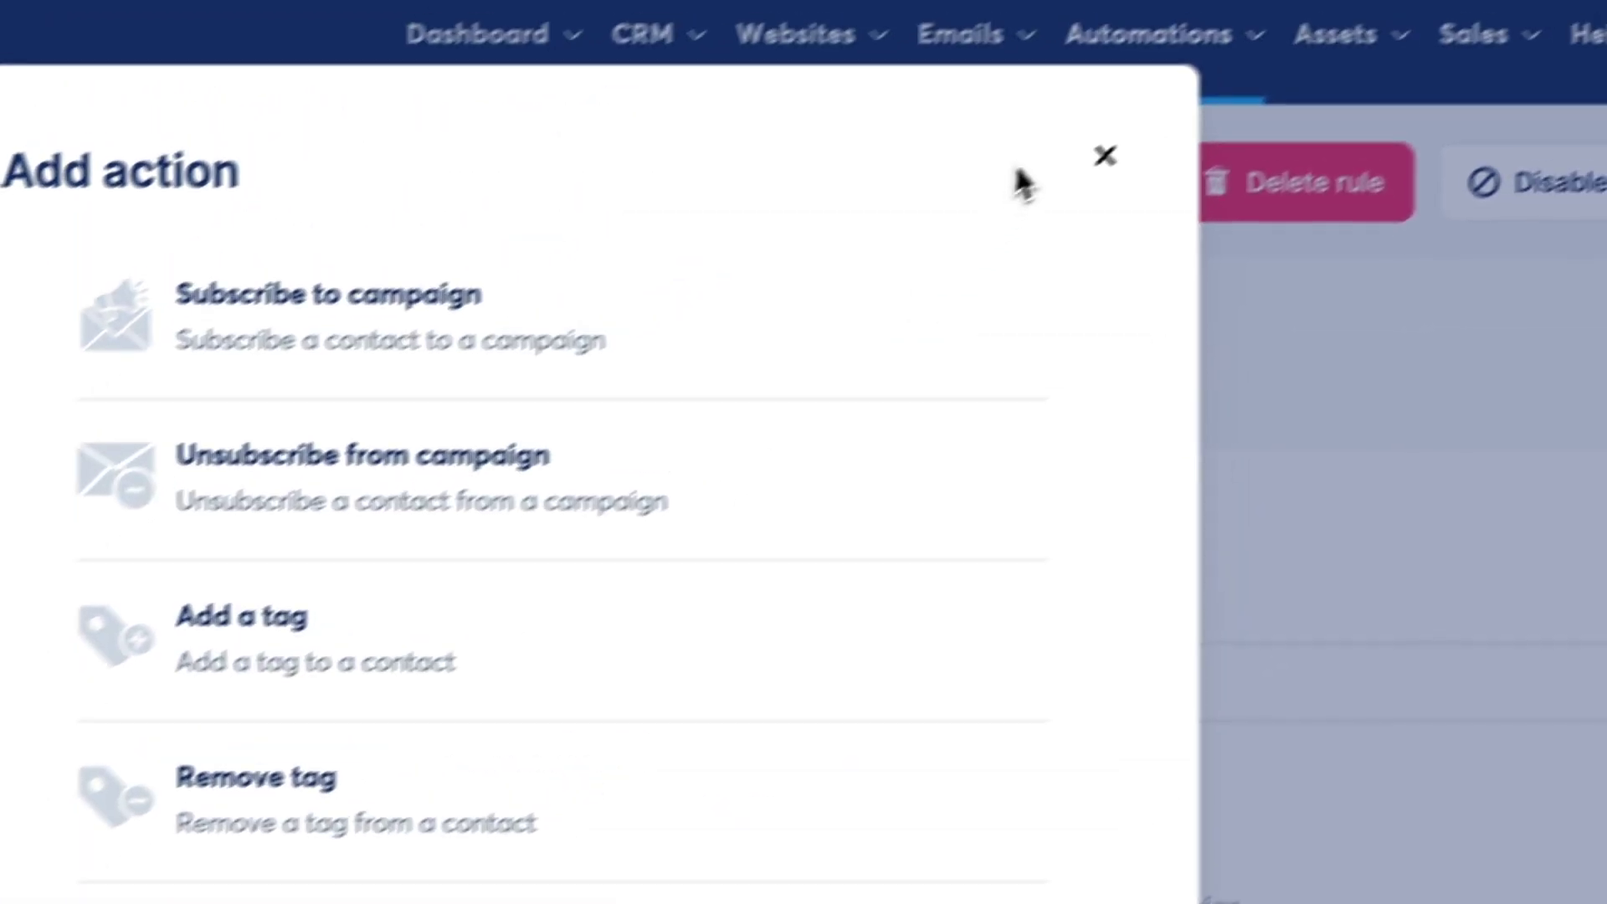
{"action": "left_click", "coordinate": [1027, 201]}
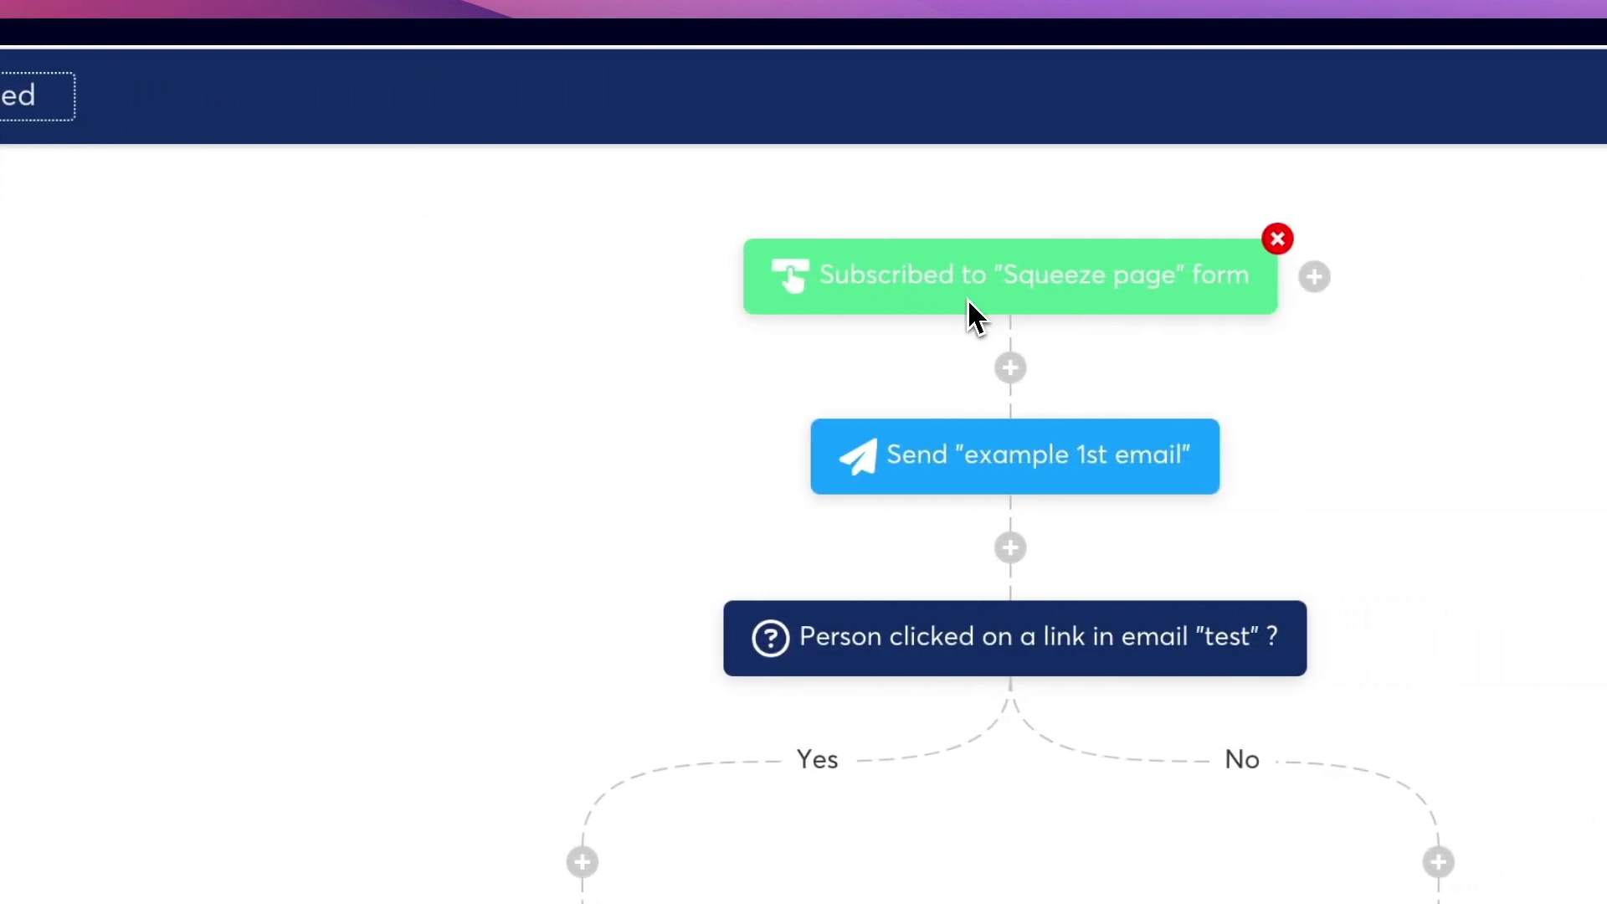
Step: Browse the actions available for a new workflow step below the "Squeeze page" form trigger and close the dialog without creating one
{"action": "mouse_move", "coordinate": [1039, 318]}
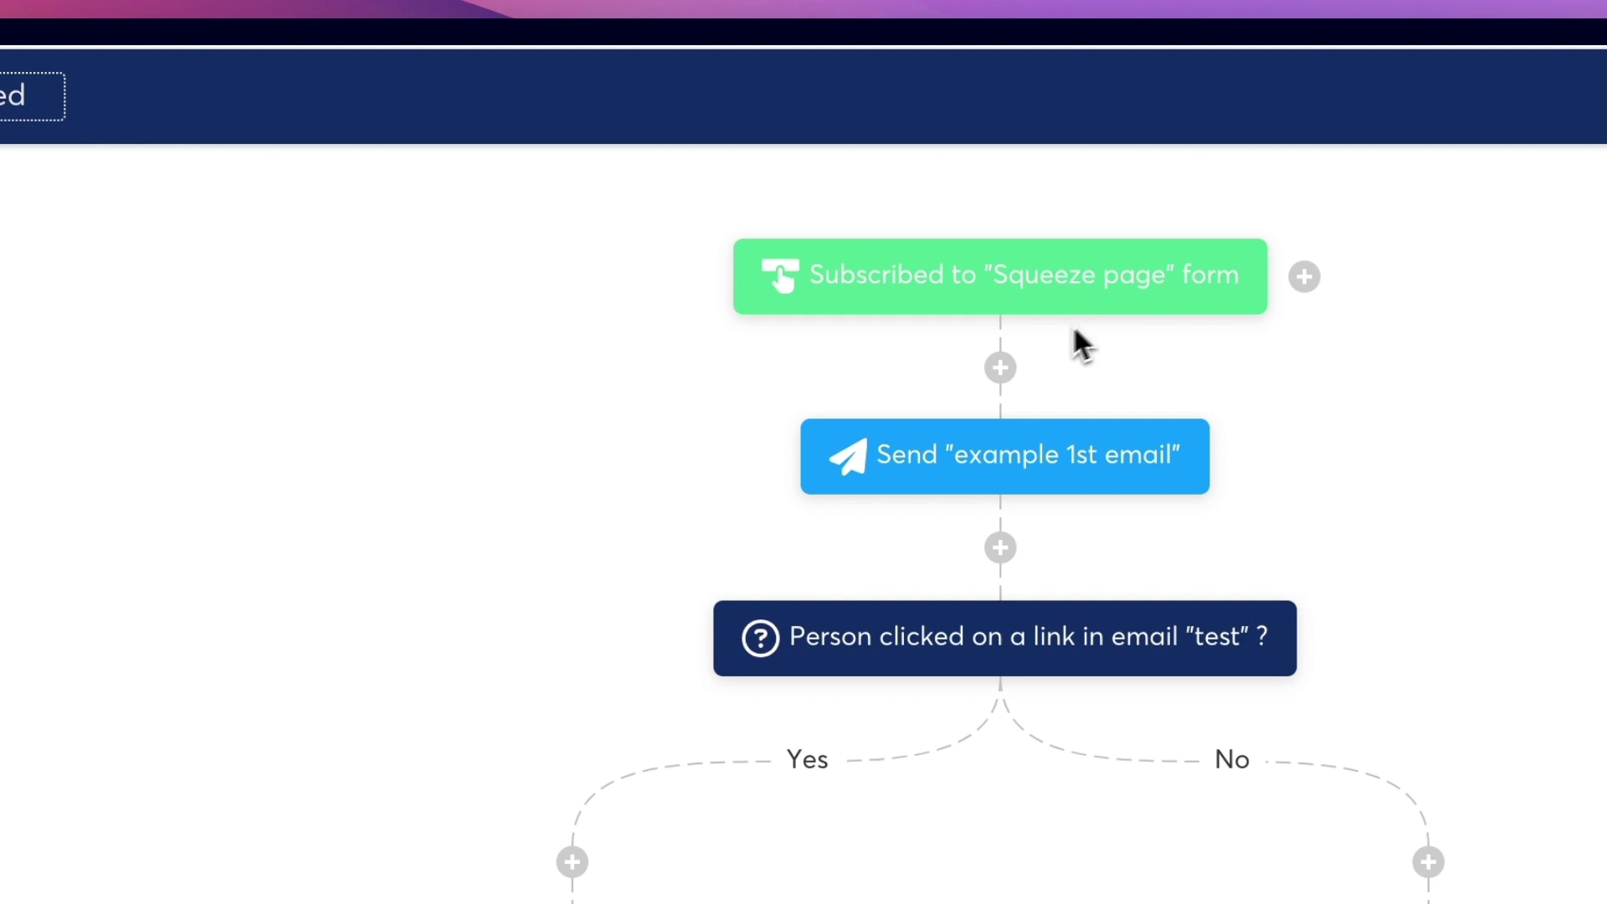
{"action": "left_click", "coordinate": [1001, 366]}
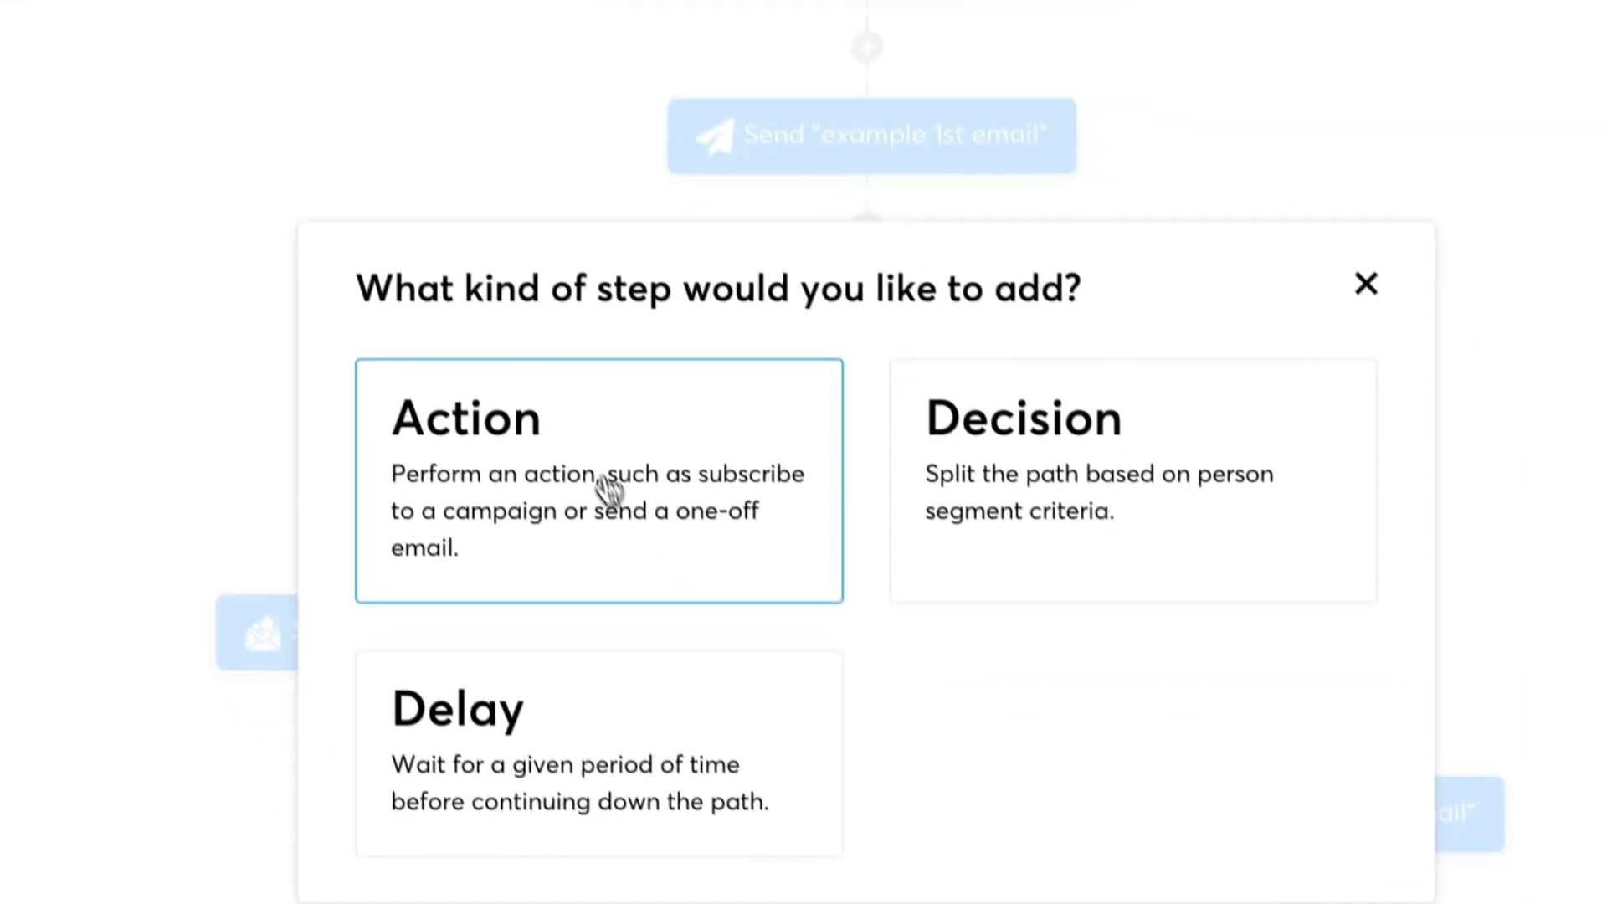
{"action": "left_click", "coordinate": [742, 812]}
{"action": "left_click", "coordinate": [1323, 468]}
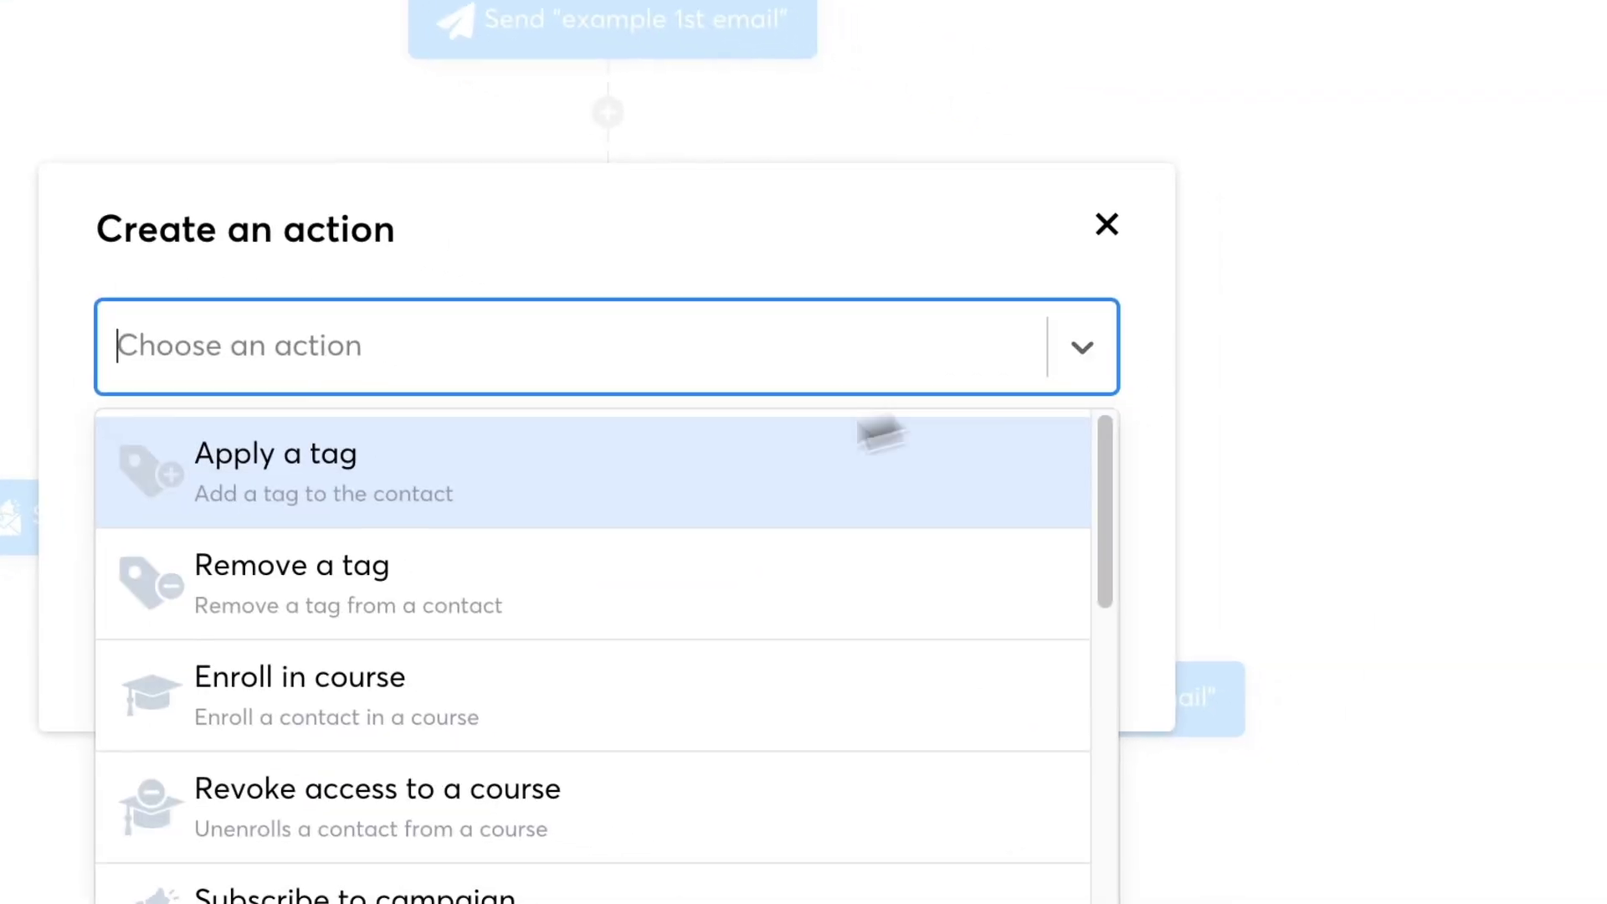
{"action": "scroll", "coordinate": [865, 646], "scroll_direction": "down", "scroll_amount": 1}
{"action": "scroll", "coordinate": [602, 542], "scroll_direction": "down", "scroll_amount": 7}
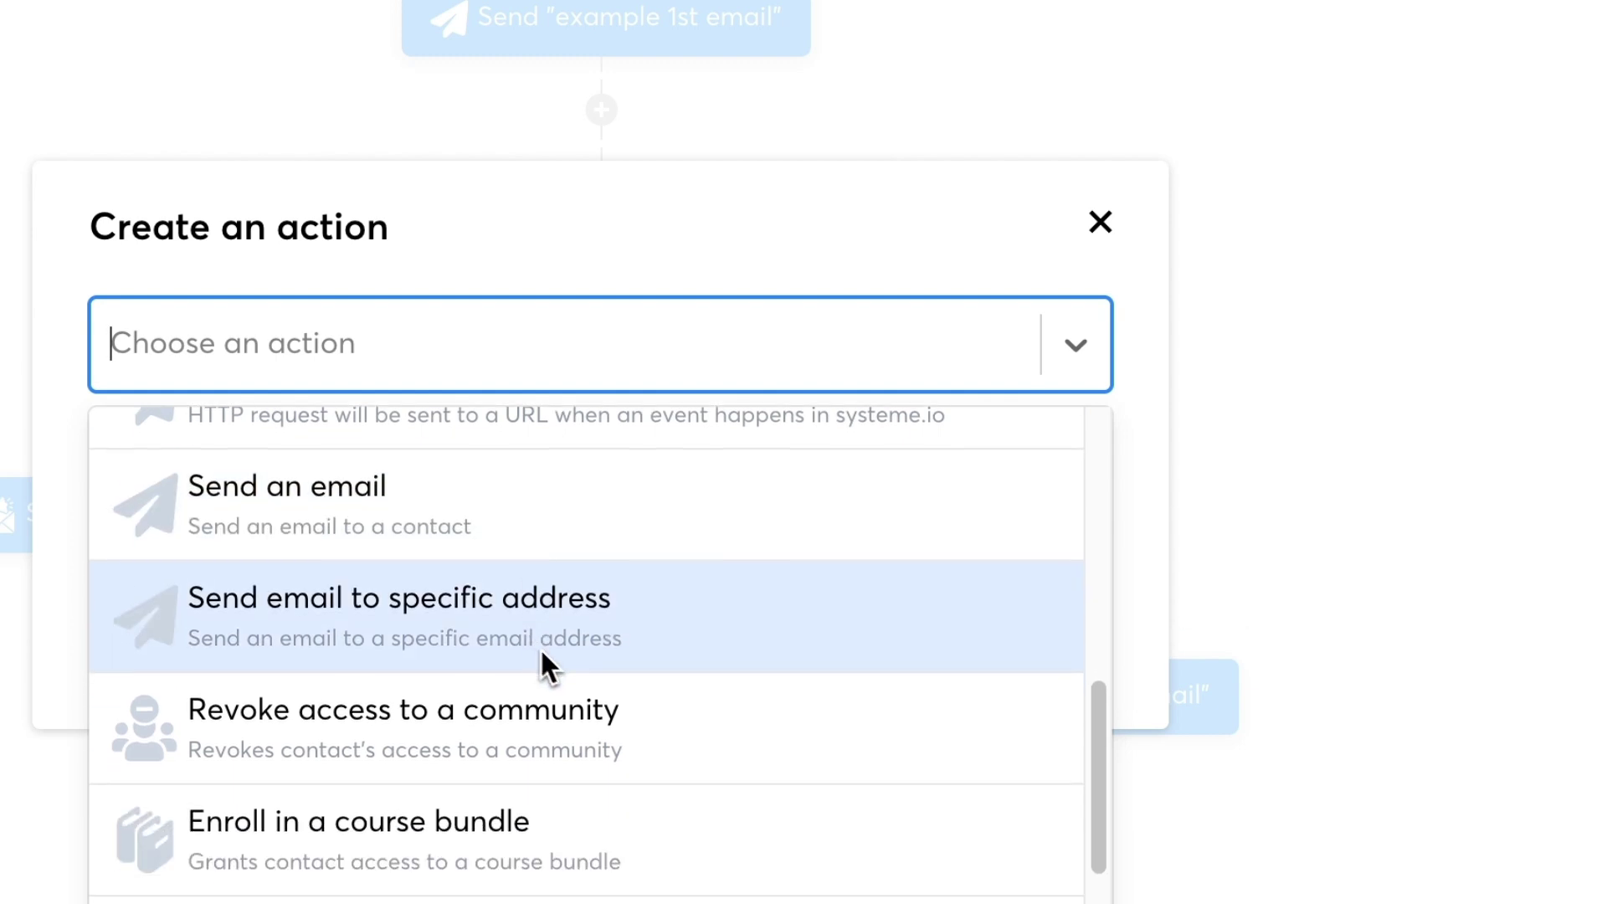
{"action": "scroll", "coordinate": [795, 707], "scroll_direction": "down", "scroll_amount": 1}
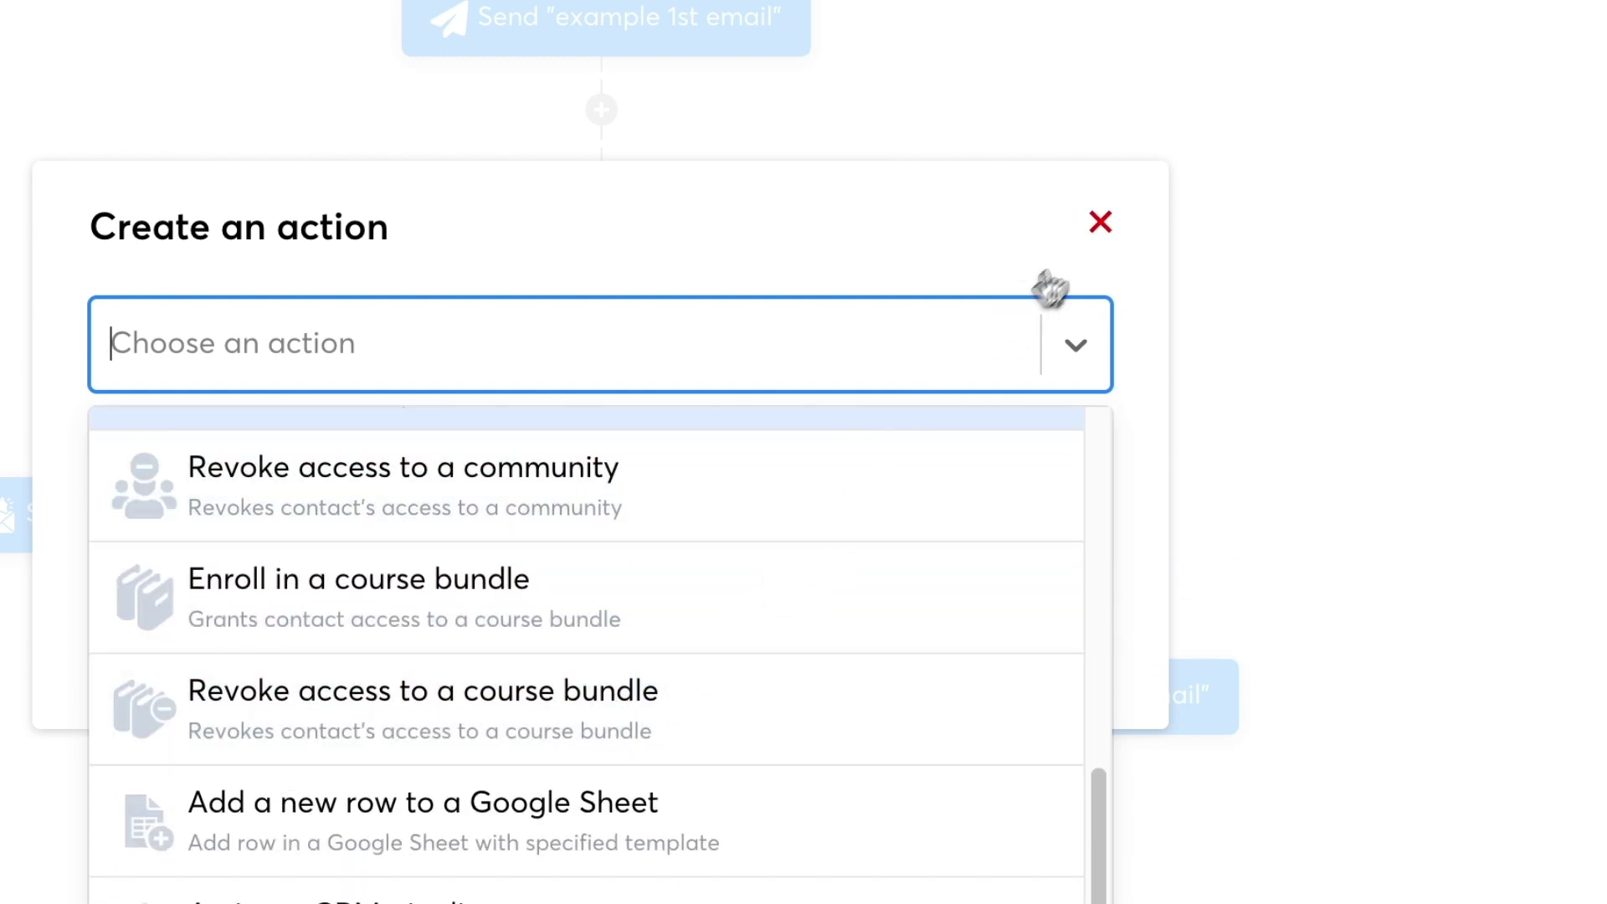
{"action": "left_click", "coordinate": [1098, 223]}
Step: View the filter choices for a new Decision step in the workflow and close the dialog without creating it
{"action": "left_click", "coordinate": [601, 109]}
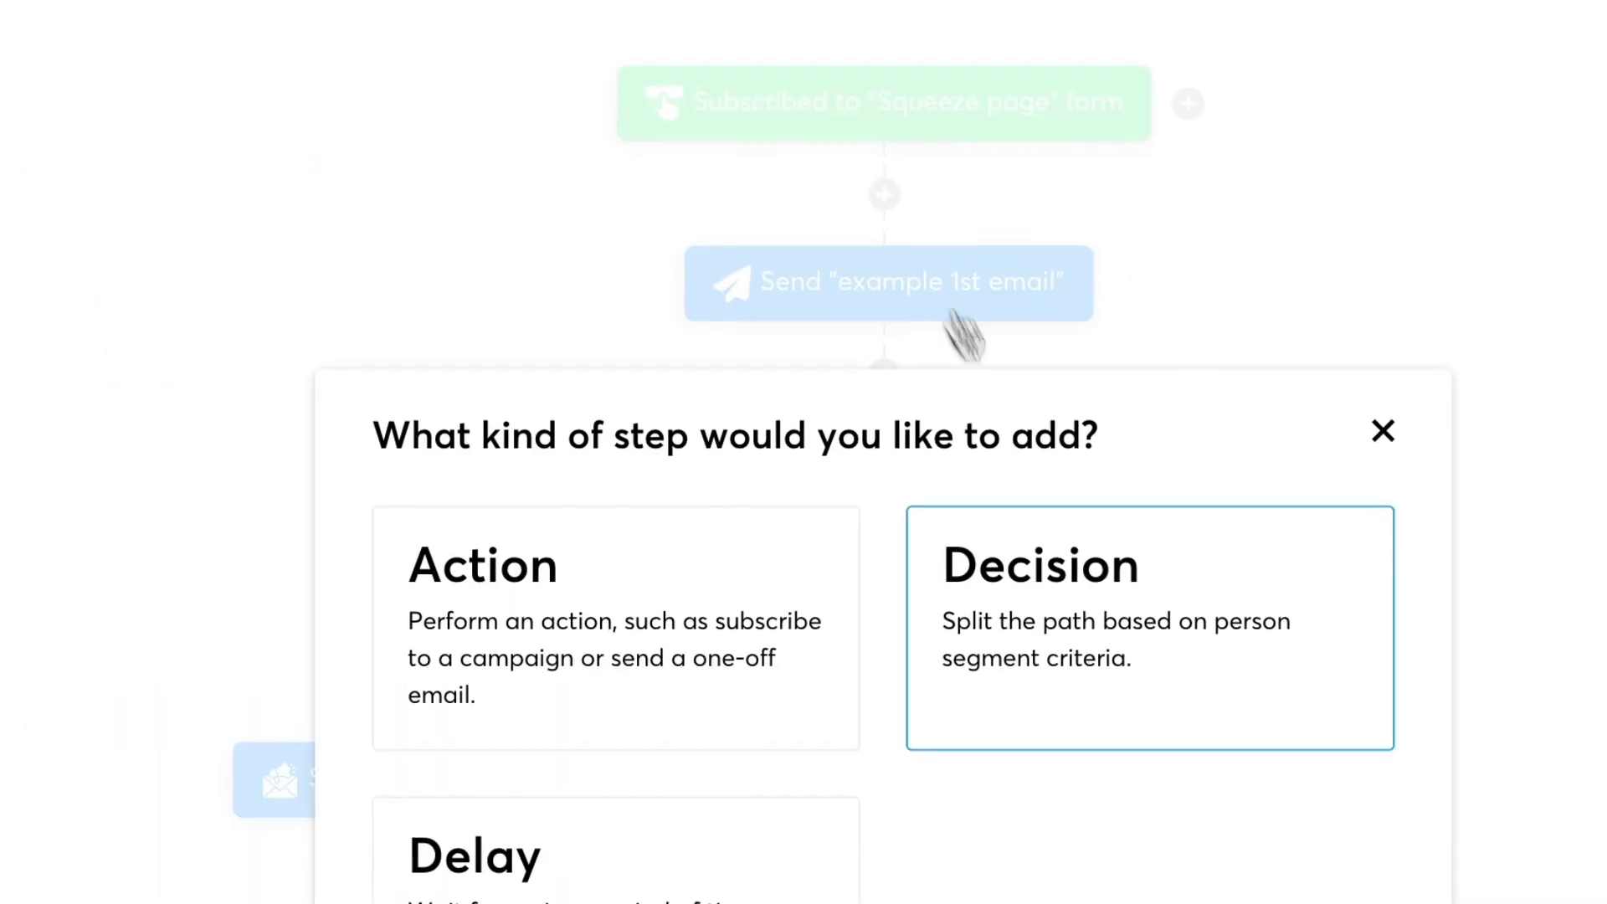
{"action": "left_click", "coordinate": [1113, 577]}
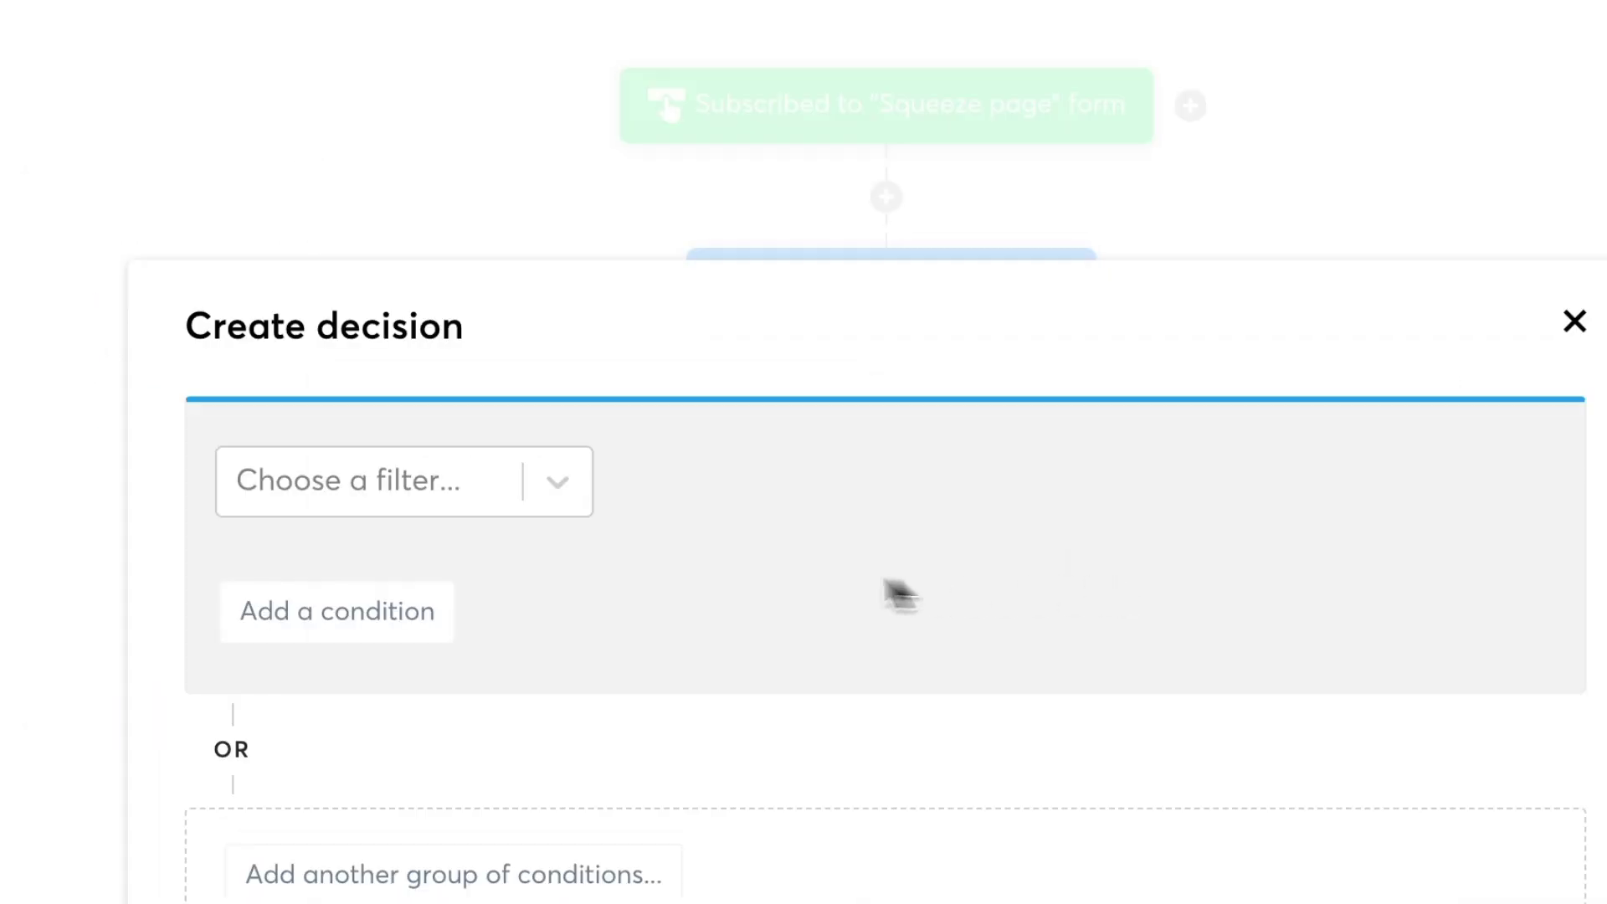
{"action": "left_click", "coordinate": [585, 489]}
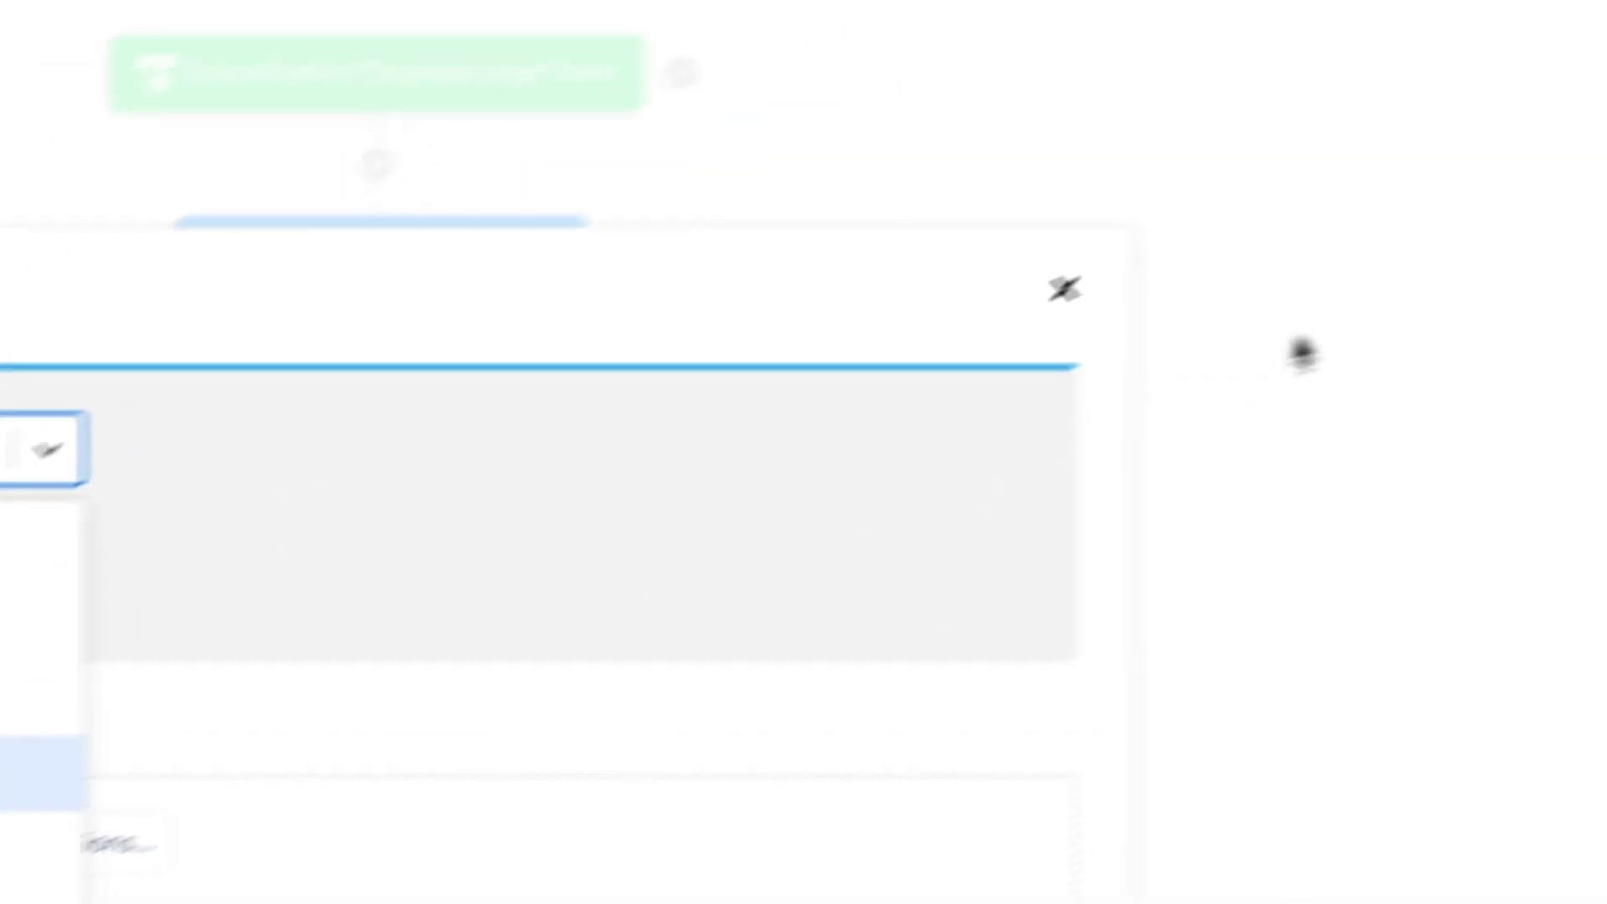
{"action": "left_click", "coordinate": [1063, 289]}
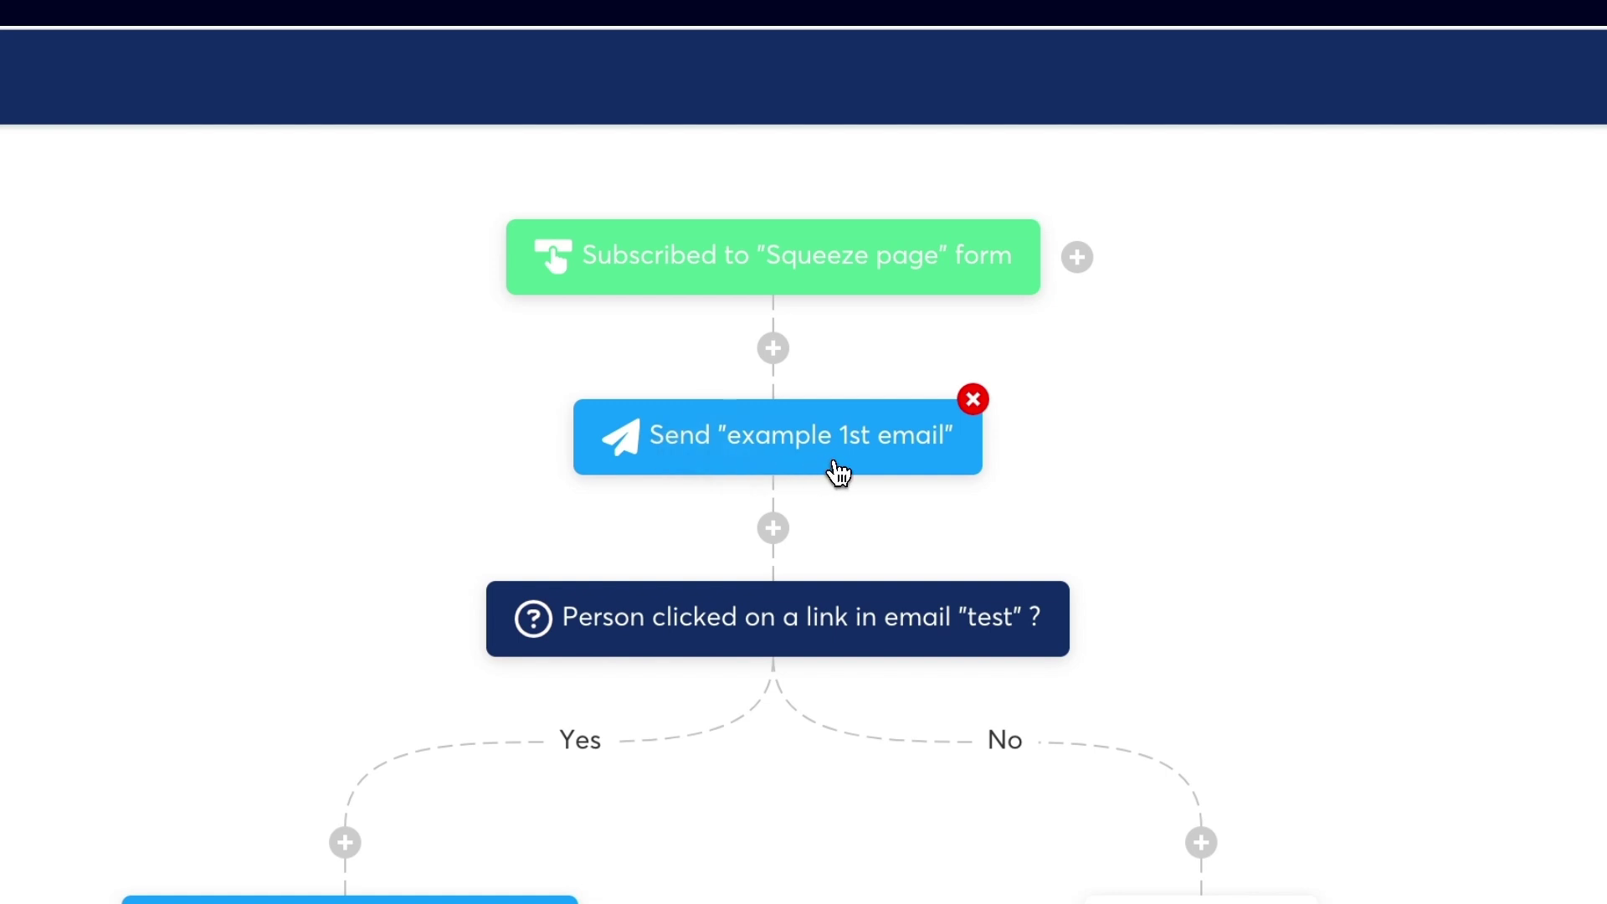
Step: Examine the workflow's first "example 1st email" step and the decision on whether the person clicked a link in the "test" email
{"action": "left_click_drag", "start_coordinate": [920, 479], "coordinate": [887, 544]}
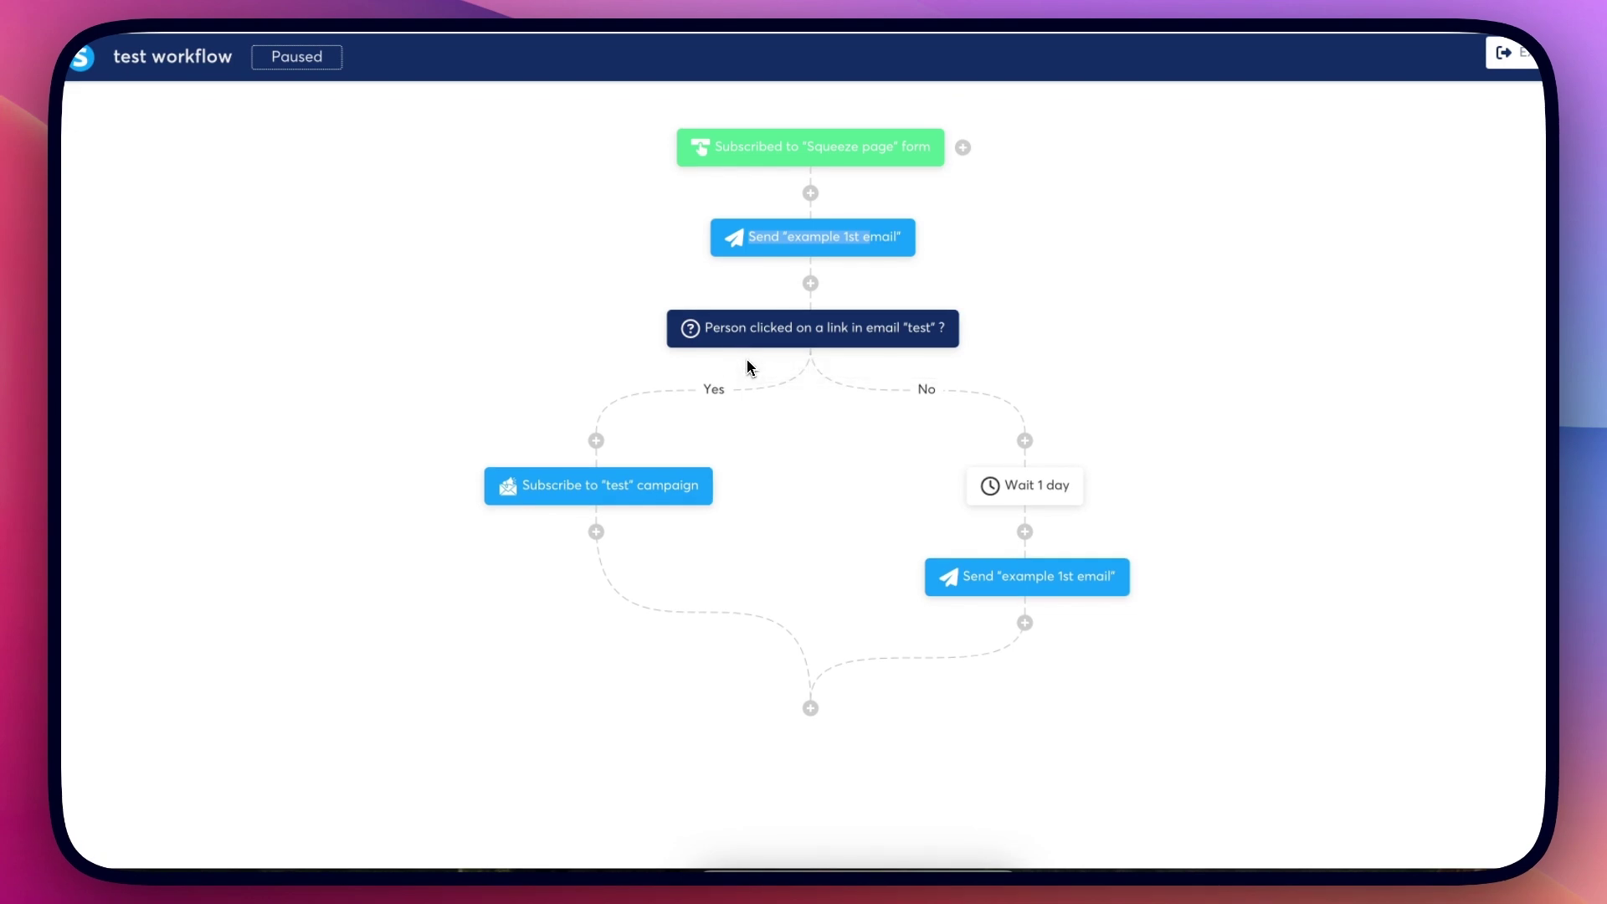
{"action": "mouse_move", "coordinate": [782, 352]}
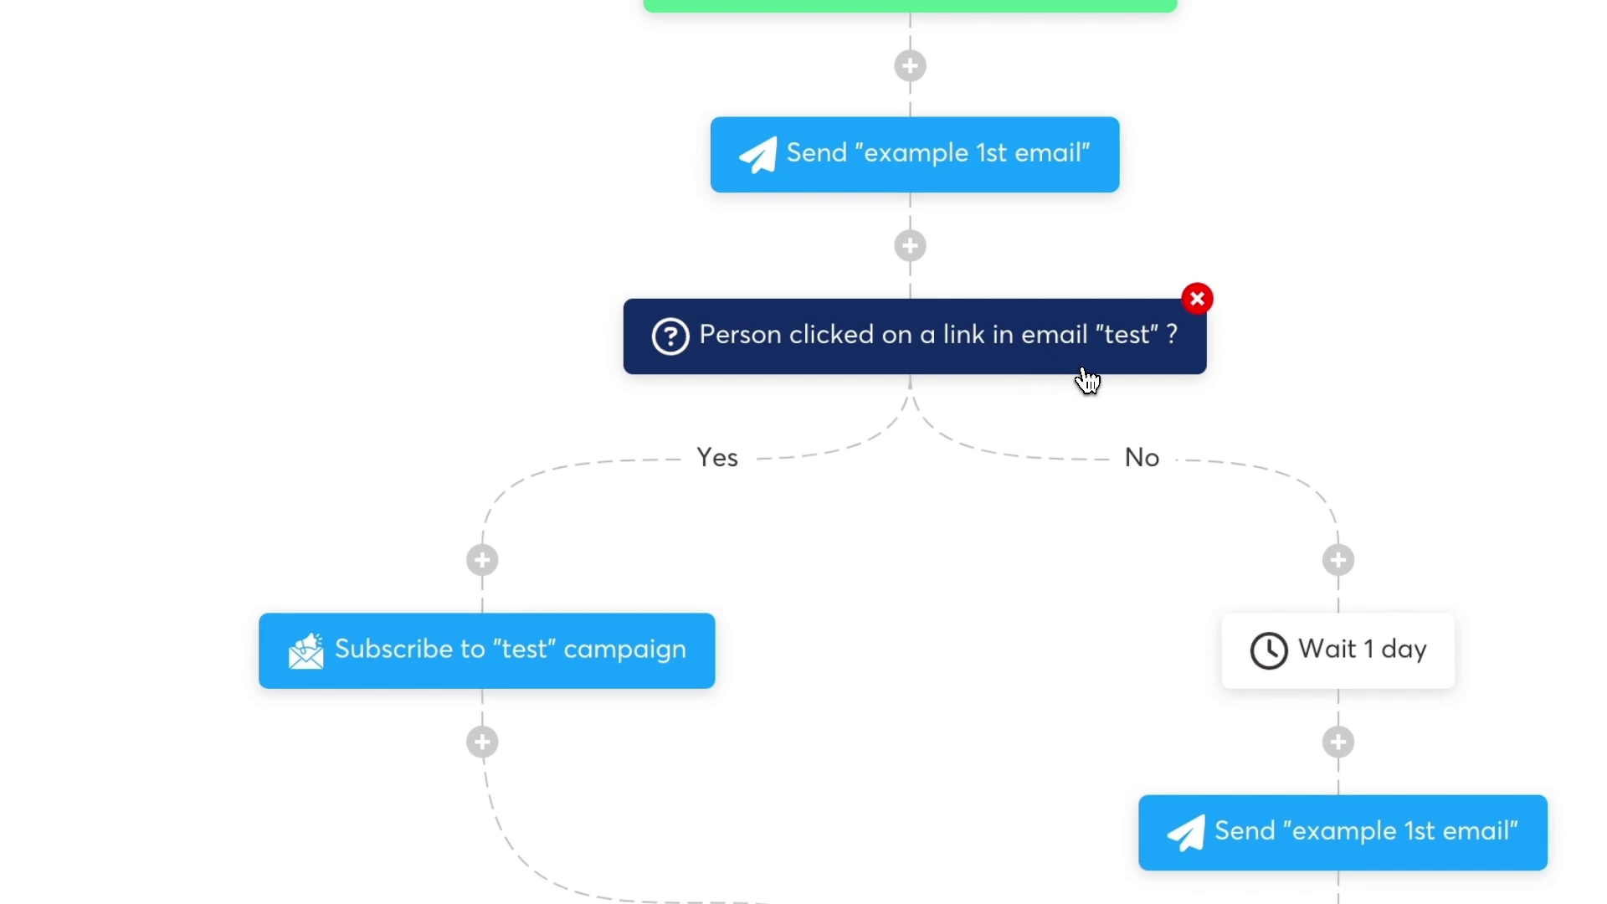
{"action": "left_click_drag", "start_coordinate": [1094, 380], "coordinate": [914, 413]}
{"action": "left_click", "coordinate": [933, 394]}
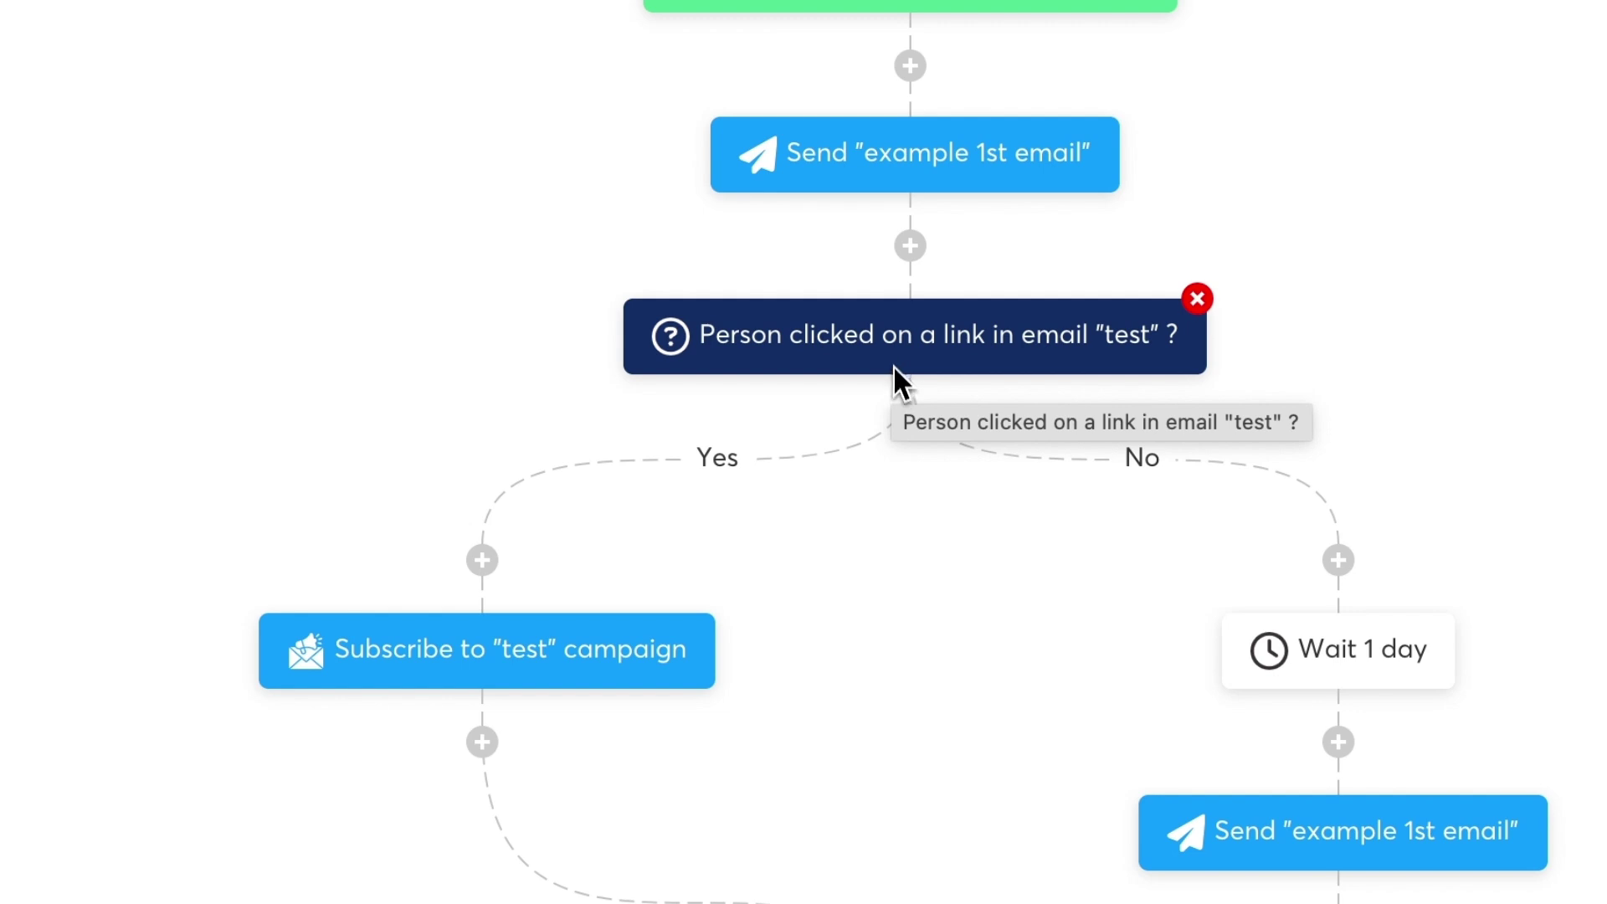
{"action": "left_click_drag", "start_coordinate": [847, 377], "coordinate": [920, 420]}
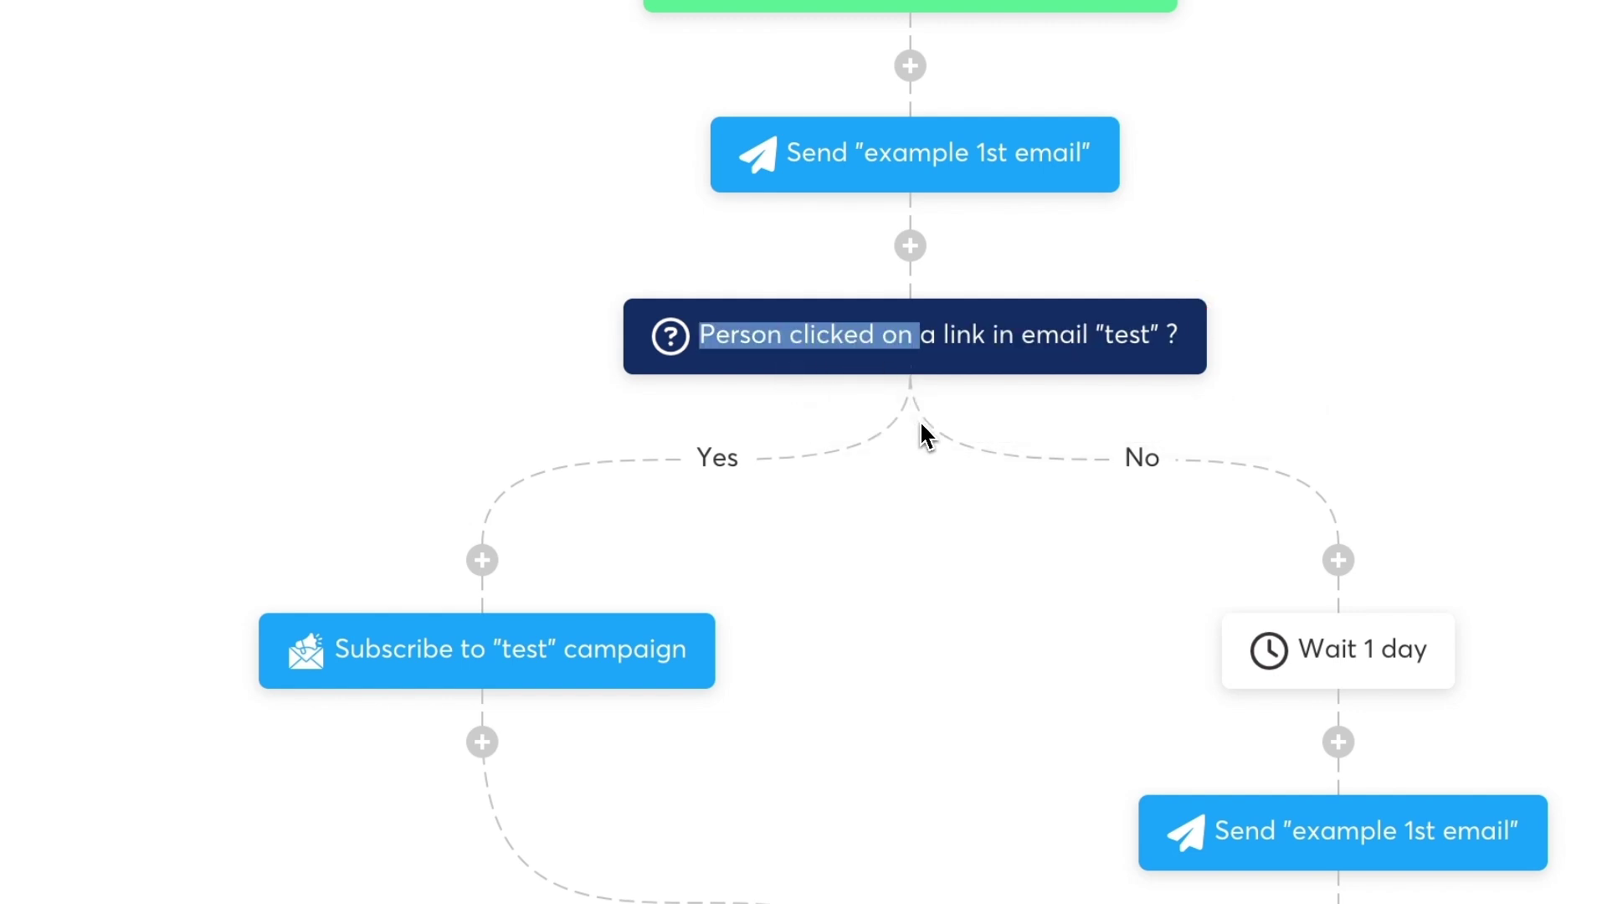
{"action": "left_click", "coordinate": [917, 418]}
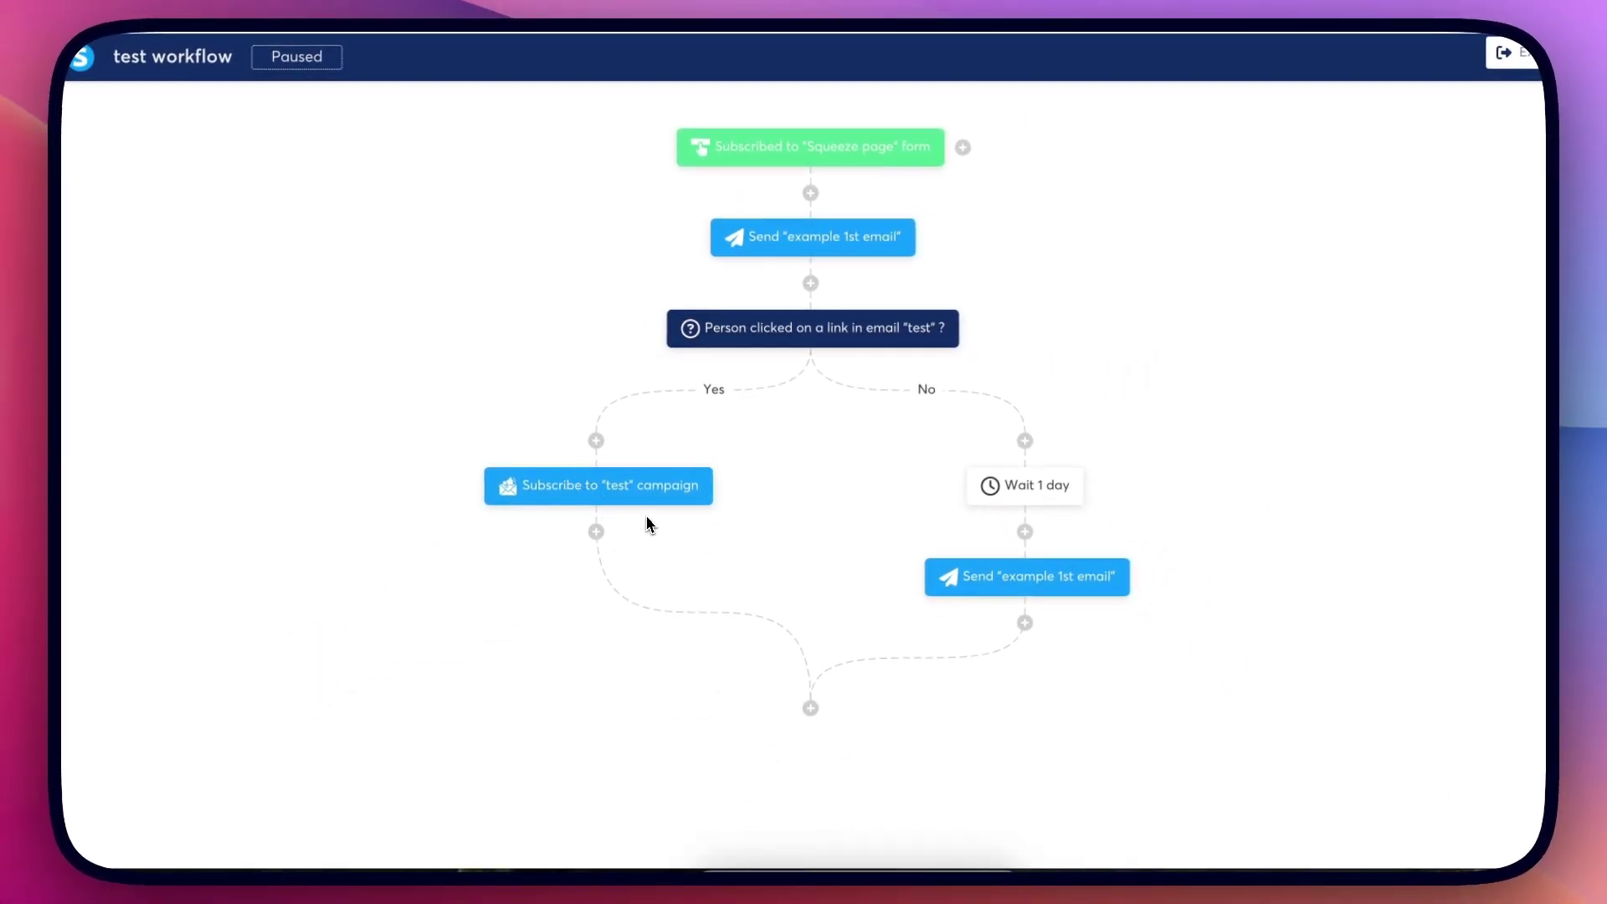
Step: Examine the Yes branch's campaign subscription, view the step types offered for the No branch, and close the chooser without adding one
{"action": "left_click_drag", "start_coordinate": [647, 517], "coordinate": [596, 509]}
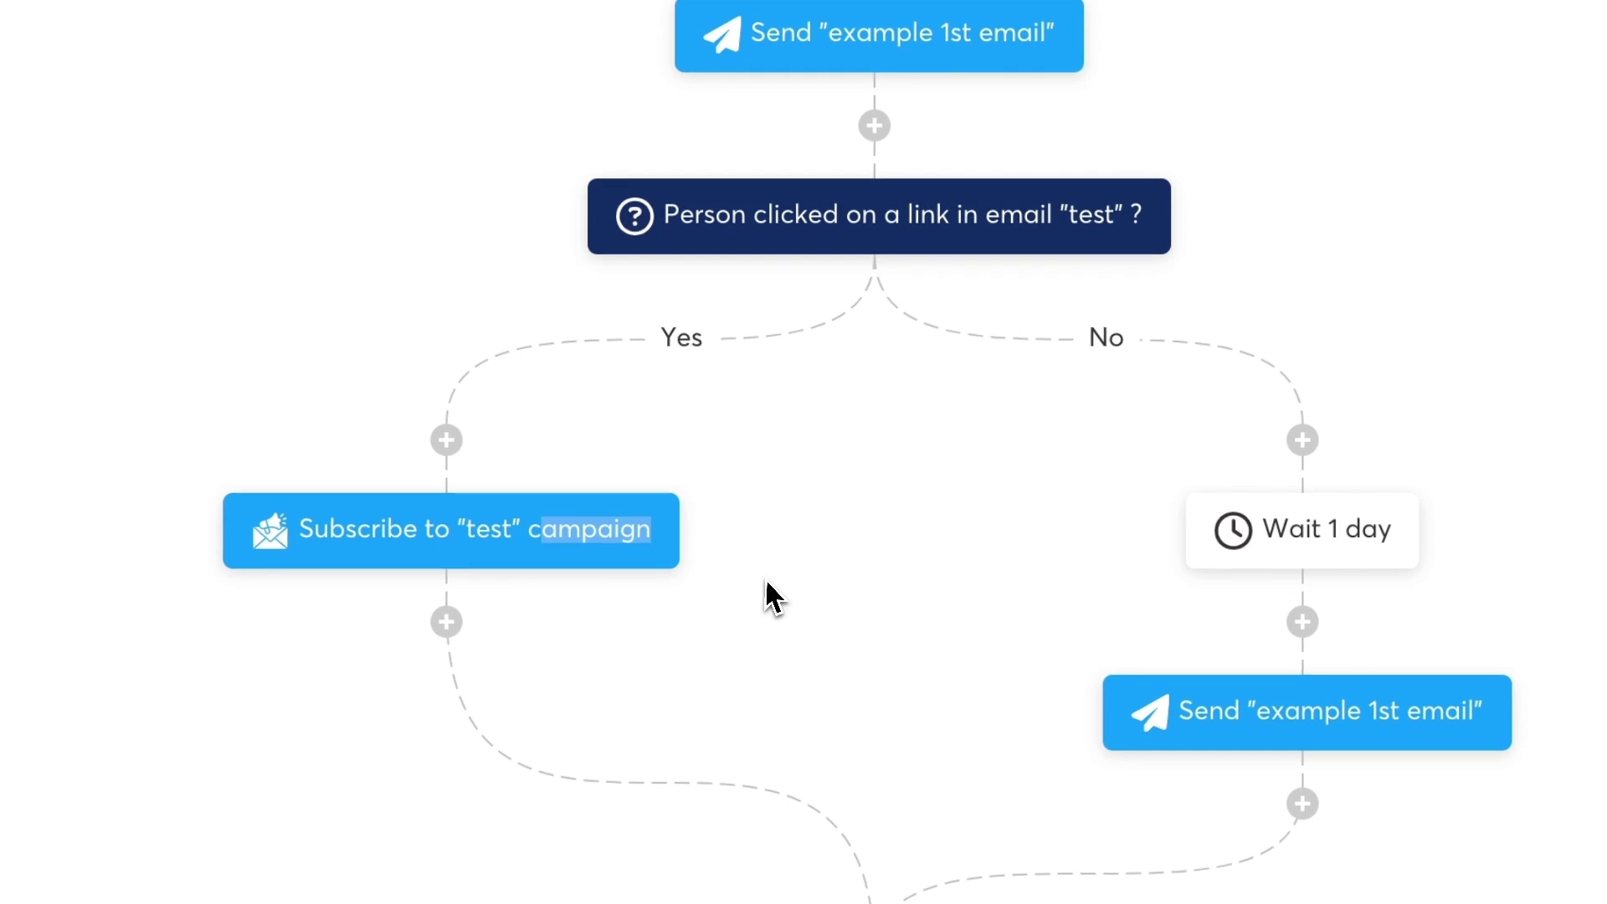
{"action": "left_click", "coordinate": [994, 313]}
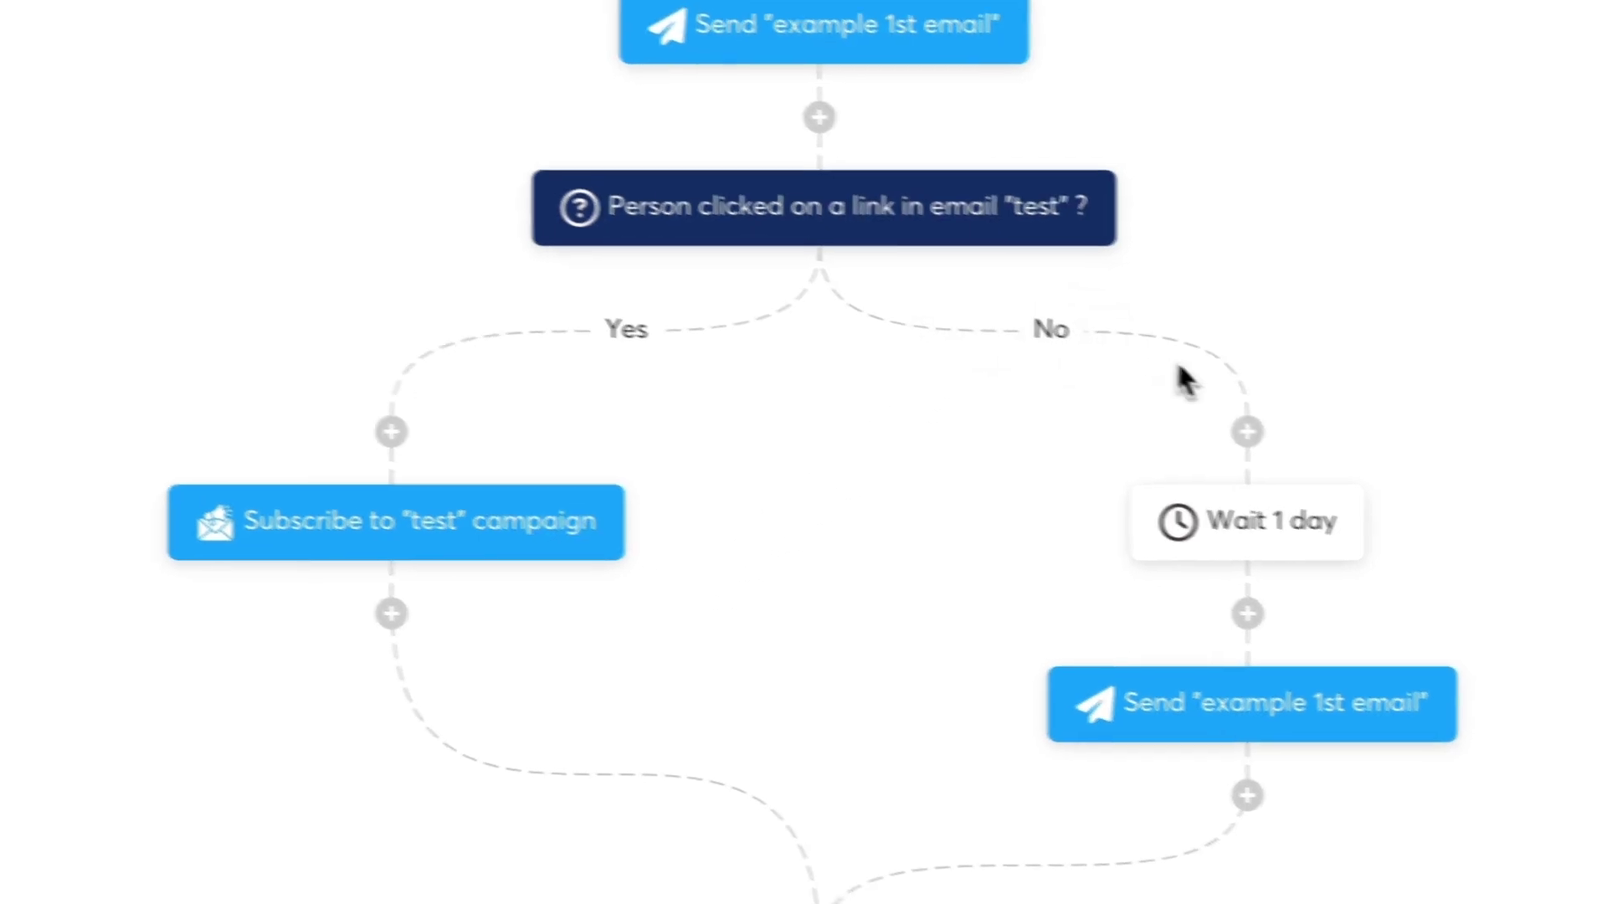
{"action": "left_click", "coordinate": [1302, 439]}
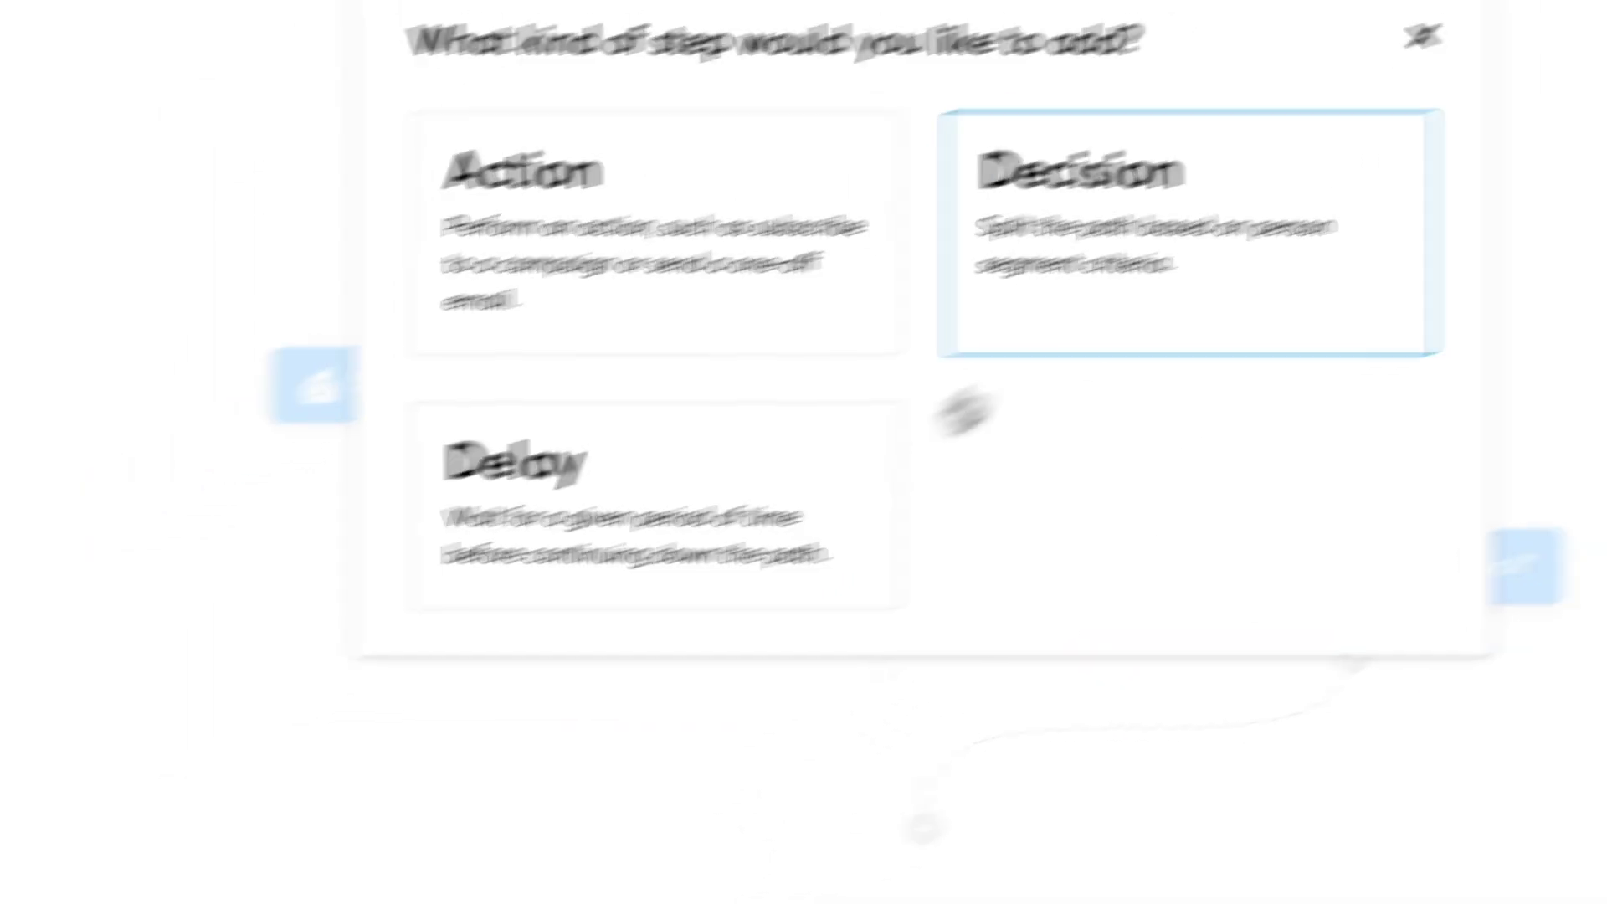
{"action": "left_click", "coordinate": [1382, 76]}
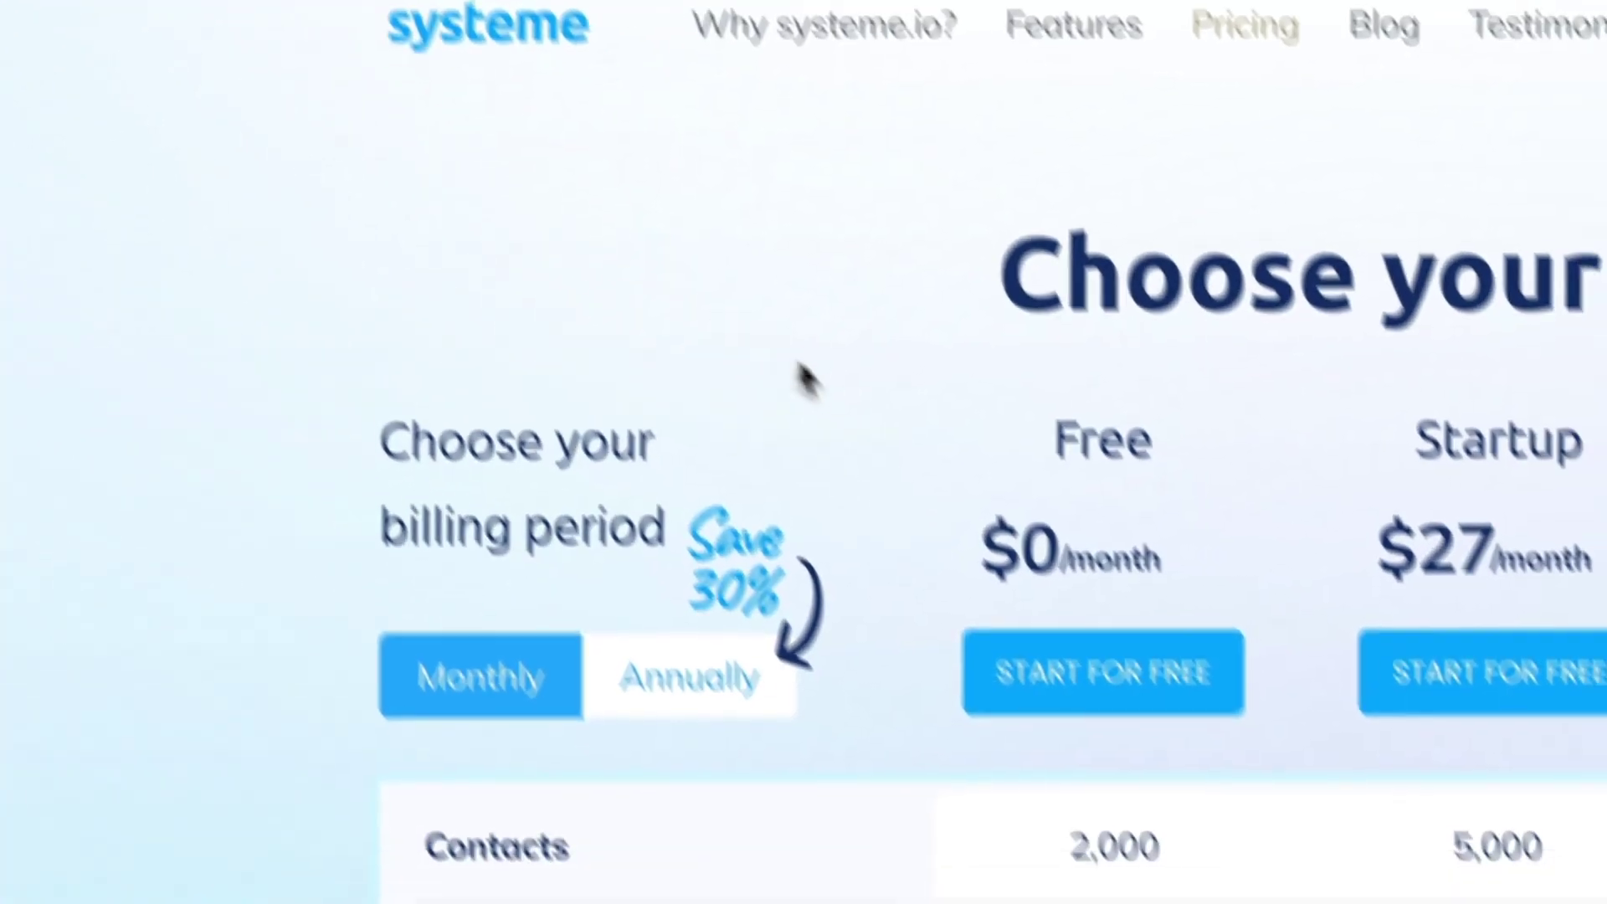
Step: Review the pricing page's feature comparison table, including payment integrations, assistant accounts, the affiliate program and custom domains
{"action": "scroll", "coordinate": [996, 448], "scroll_direction": "down", "scroll_amount": 15}
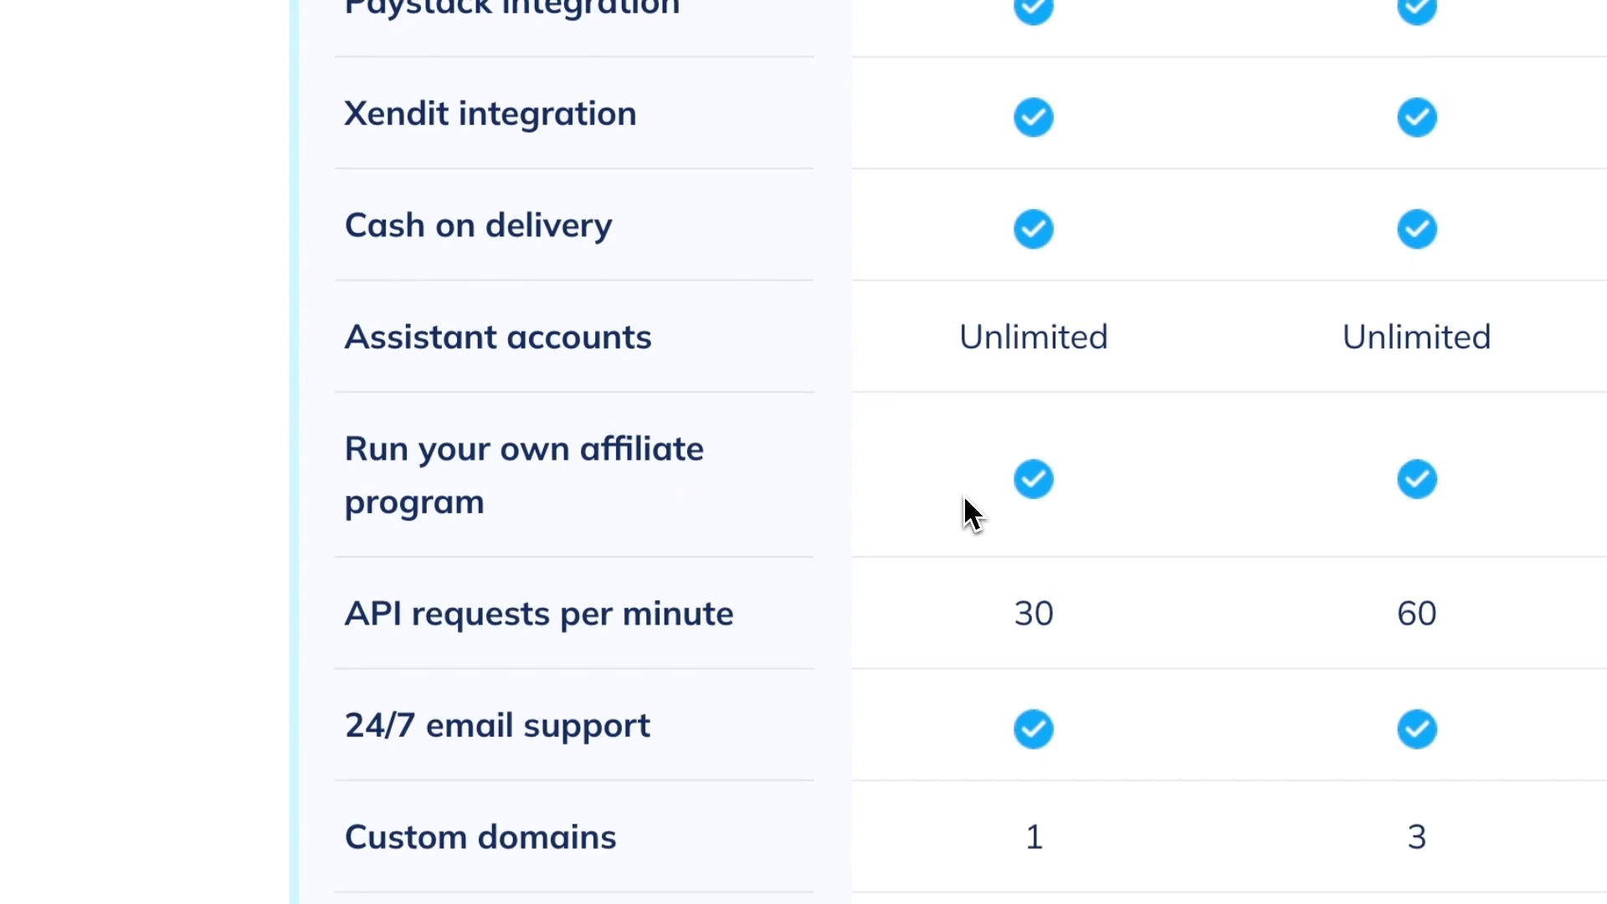
{"action": "scroll", "coordinate": [963, 502], "scroll_direction": "up", "scroll_amount": 2}
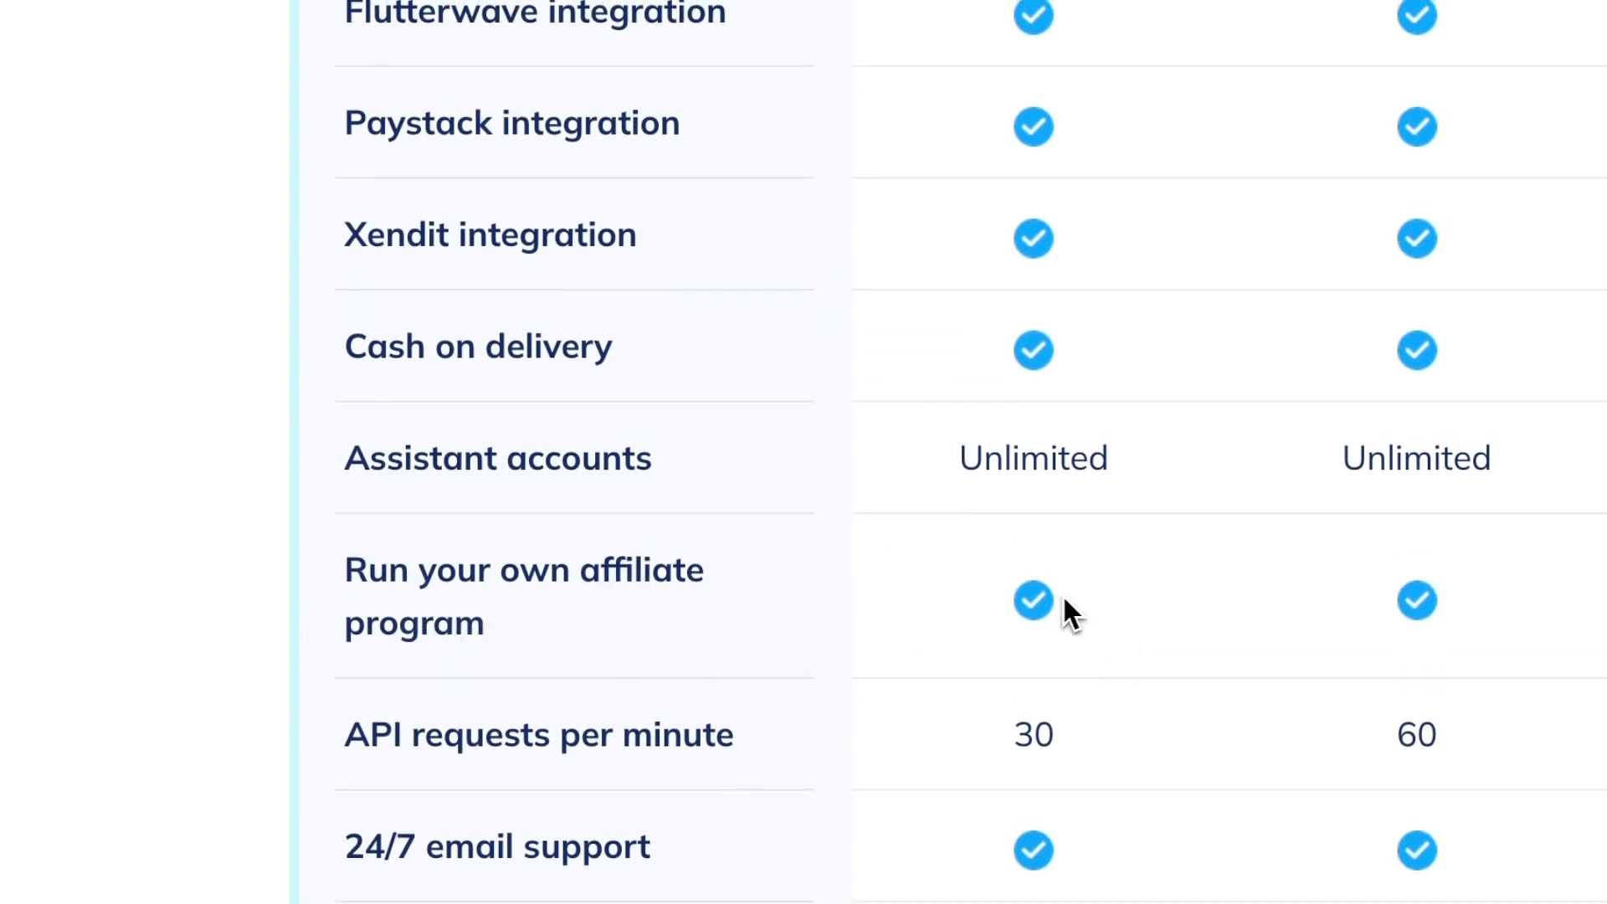
{"action": "scroll", "coordinate": [1069, 610], "scroll_direction": "up", "scroll_amount": 10}
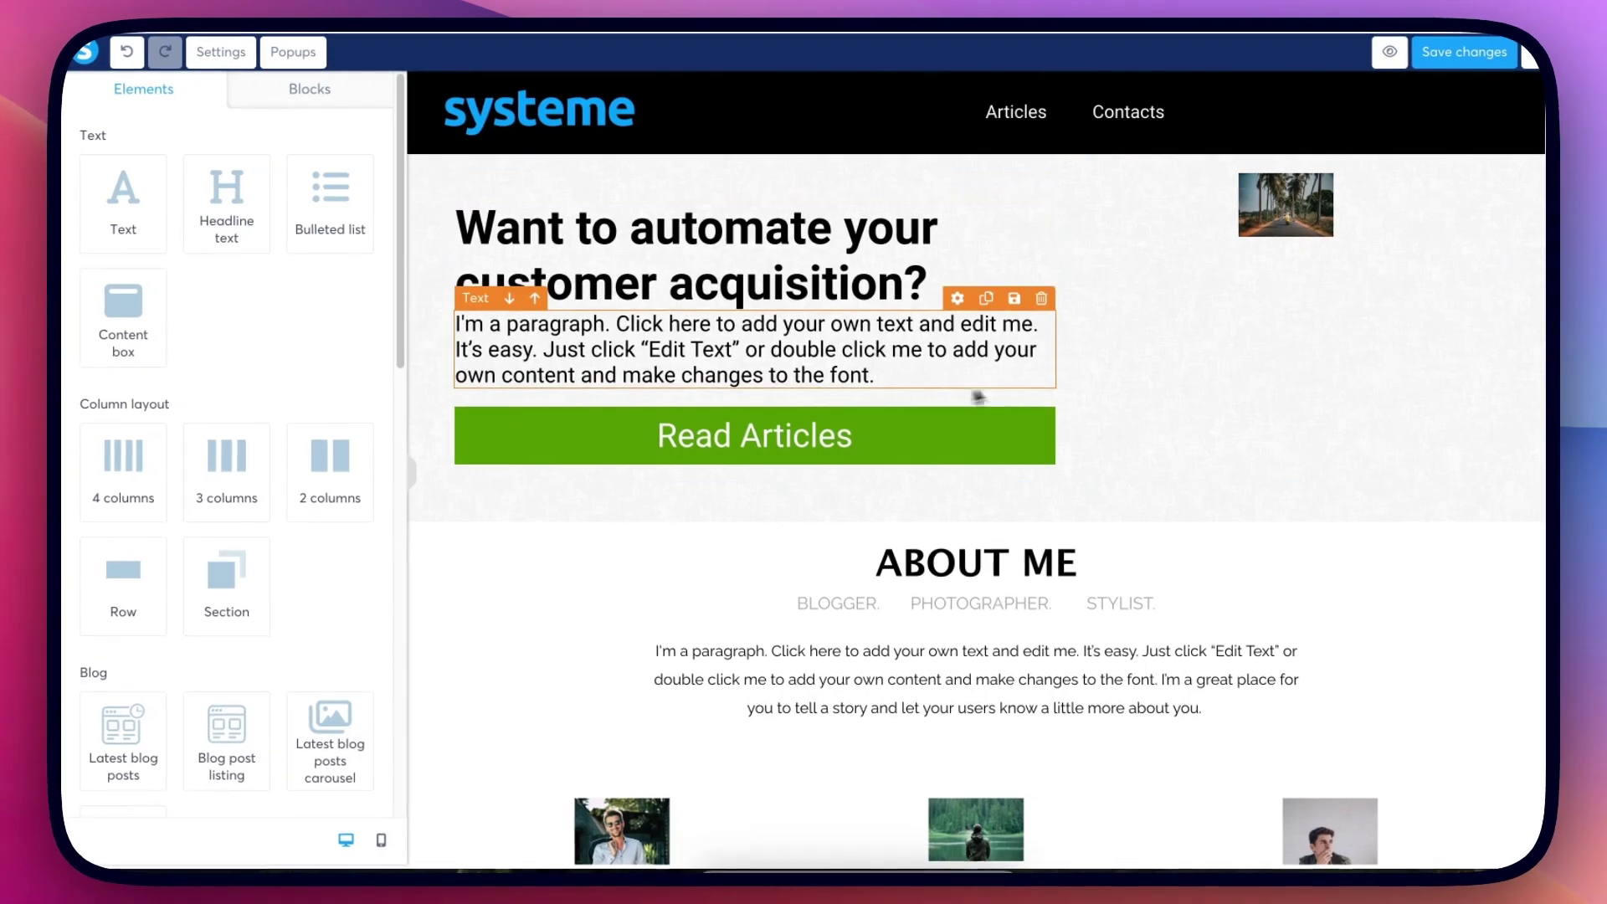
Step: Look over the blog page layout and browse the editor's available elements, from text and column layouts to media and social
{"action": "scroll", "coordinate": [1020, 453], "scroll_direction": "down", "scroll_amount": 1}
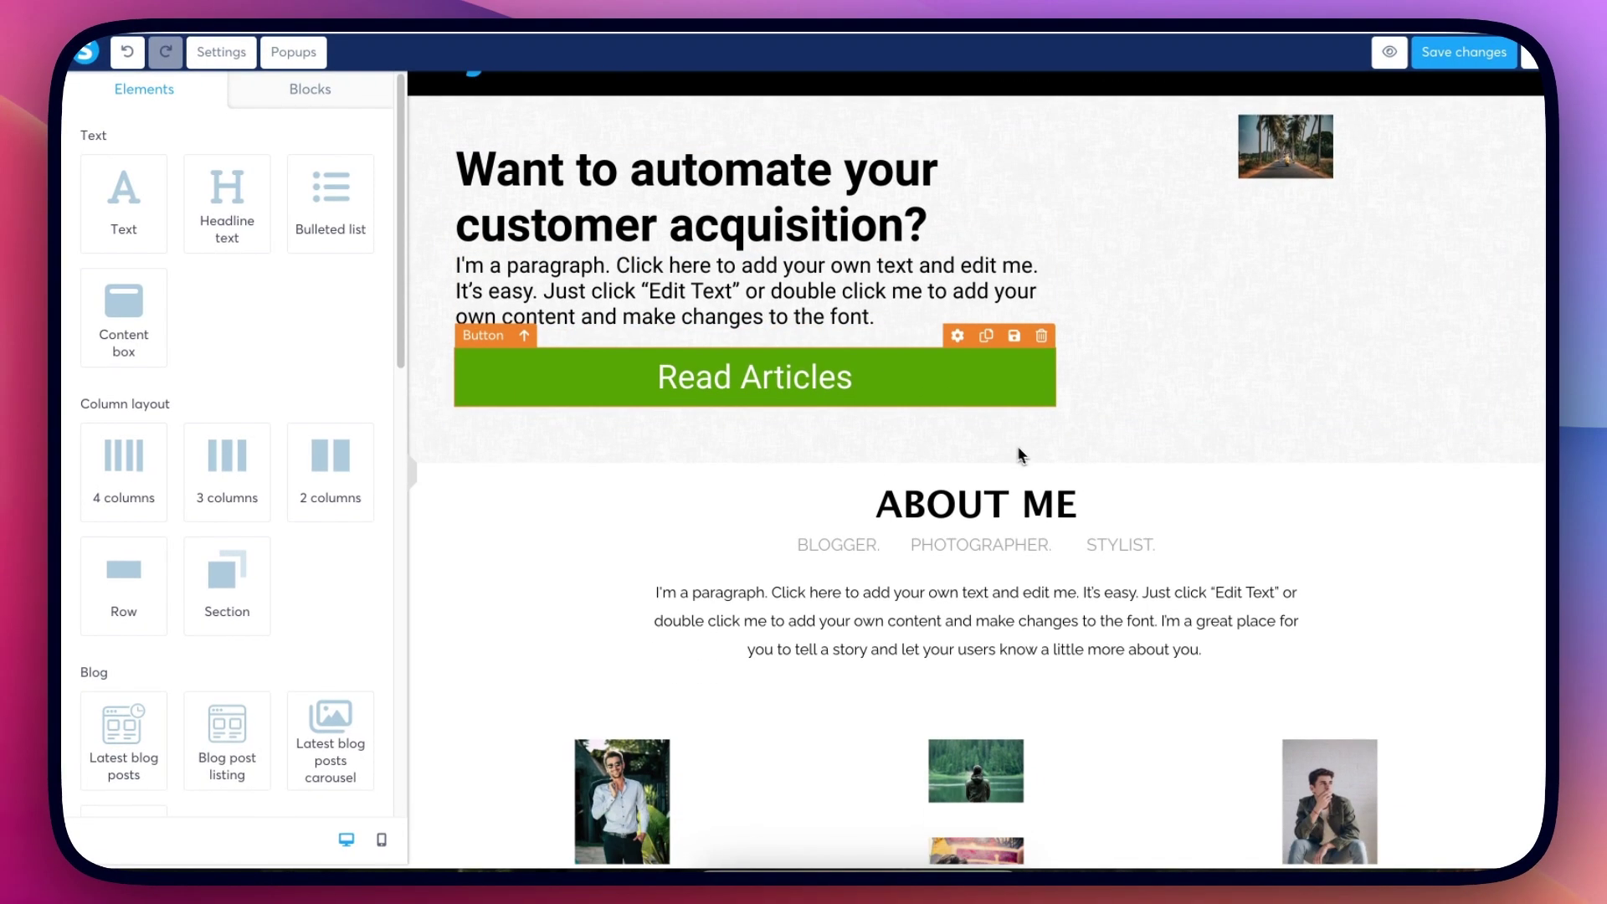
{"action": "scroll", "coordinate": [881, 362], "scroll_direction": "up", "scroll_amount": 1}
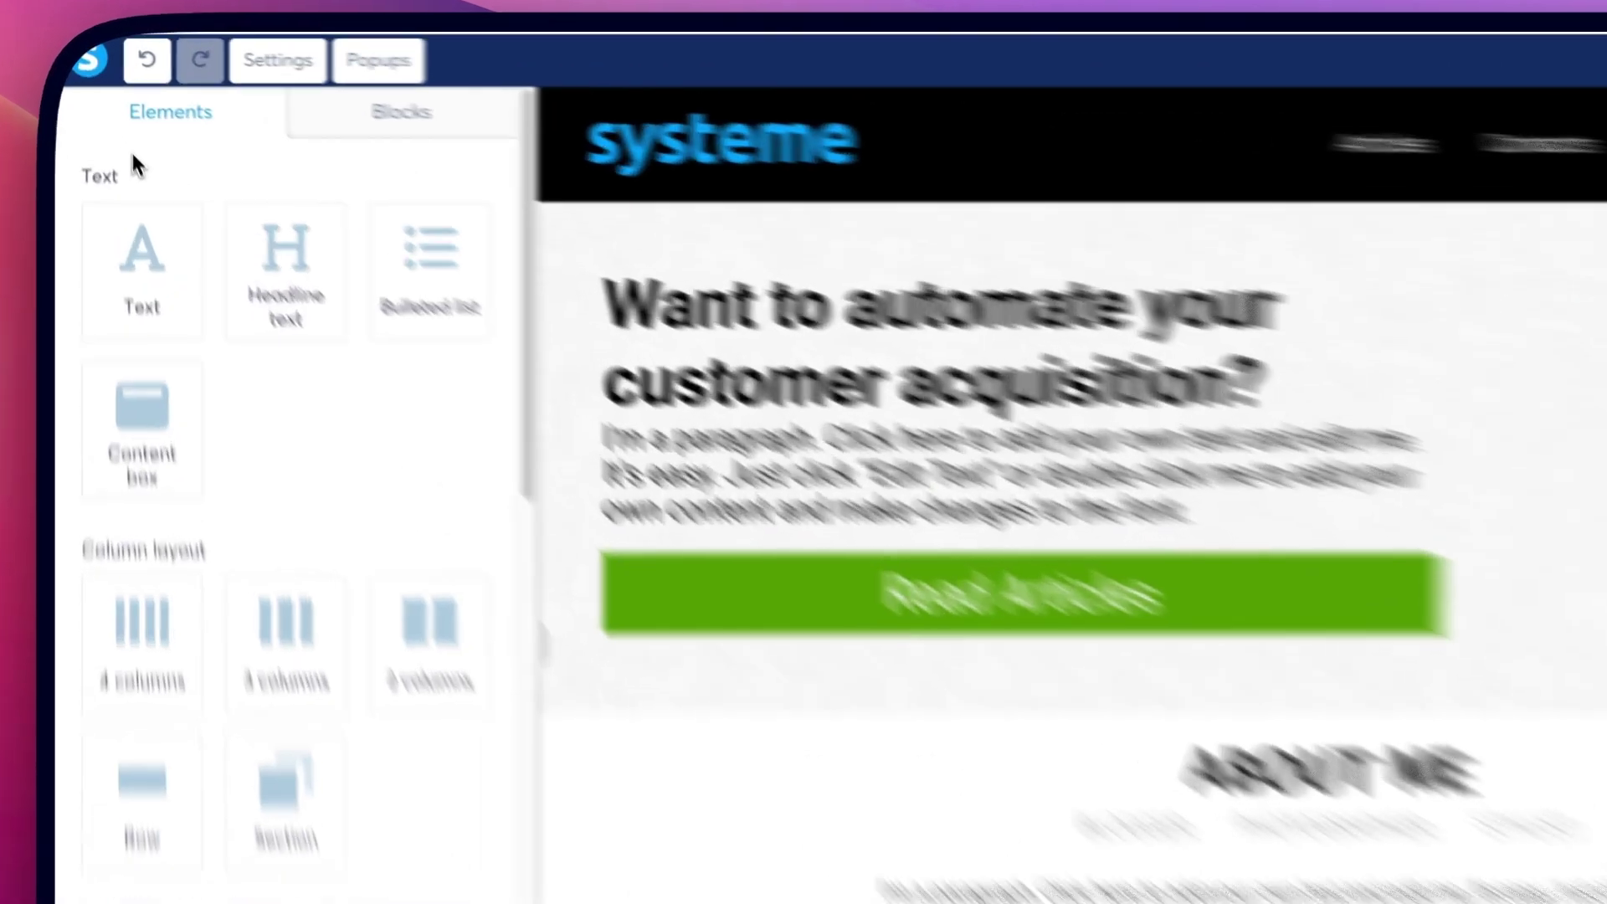
{"action": "scroll", "coordinate": [348, 765], "scroll_direction": "down", "scroll_amount": 15}
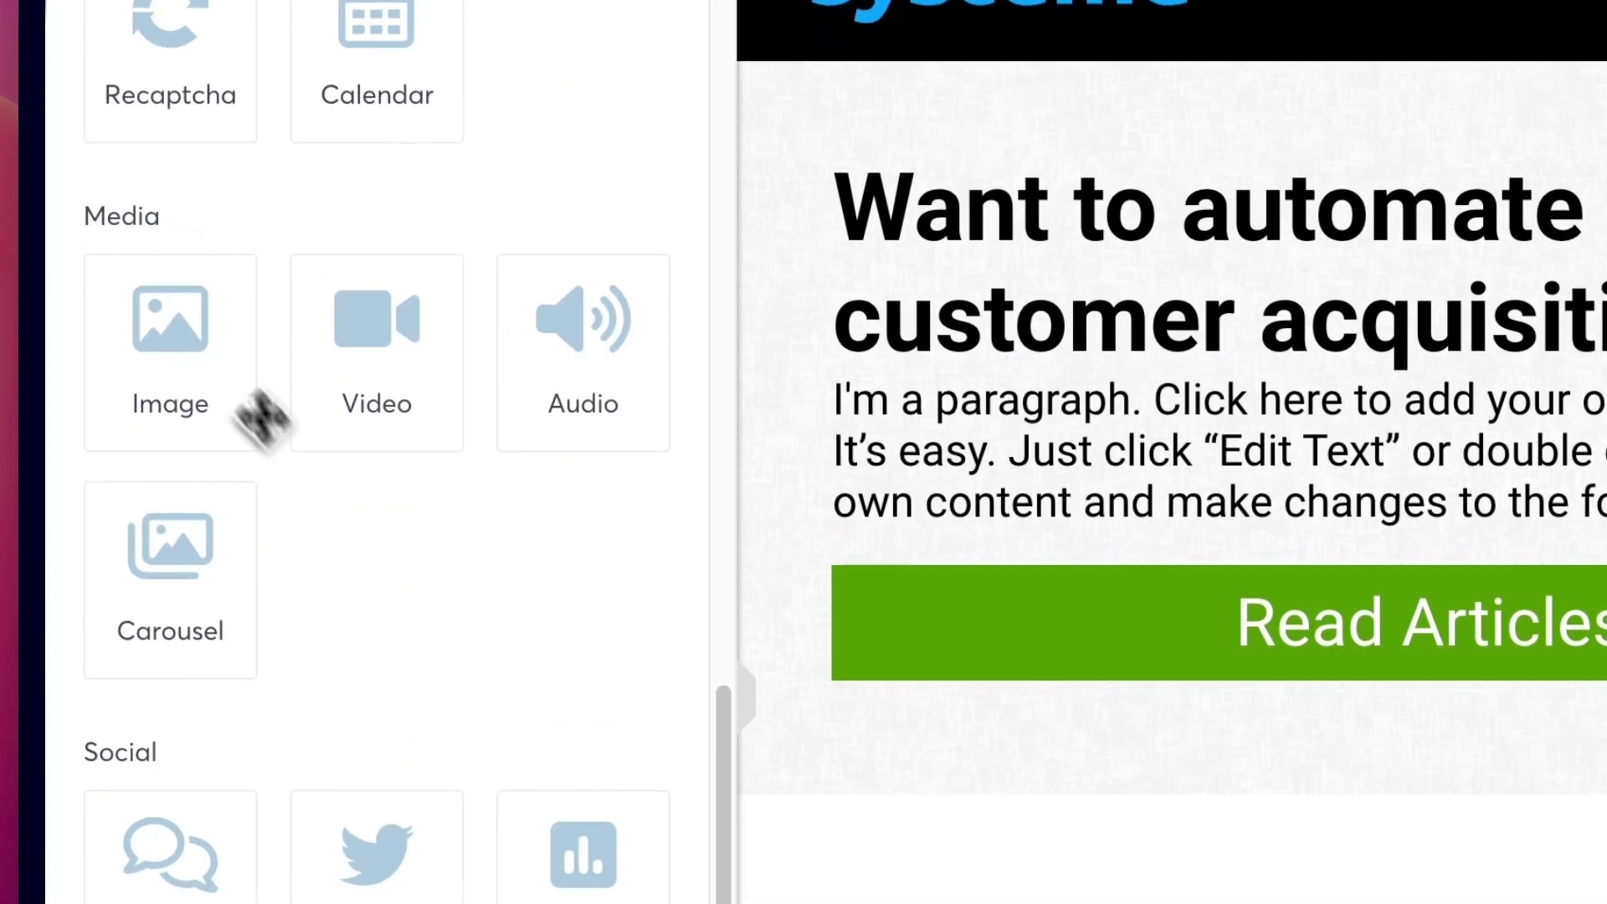
{"action": "left_click_drag", "start_coordinate": [262, 416], "coordinate": [402, 452]}
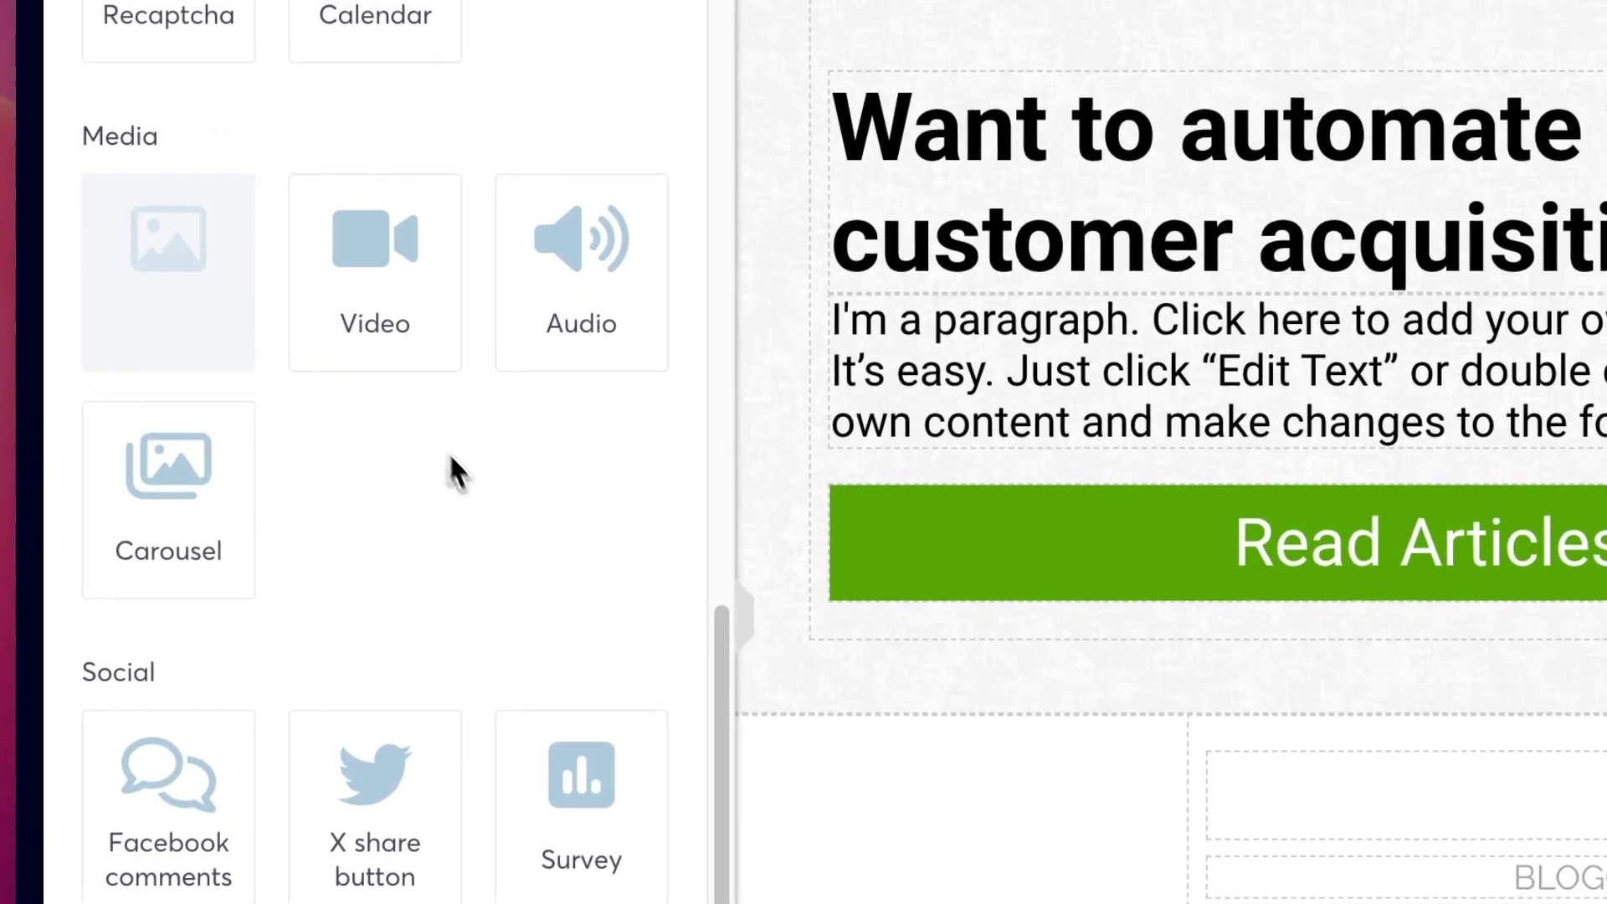
{"action": "scroll", "coordinate": [469, 481], "scroll_direction": "up", "scroll_amount": 15}
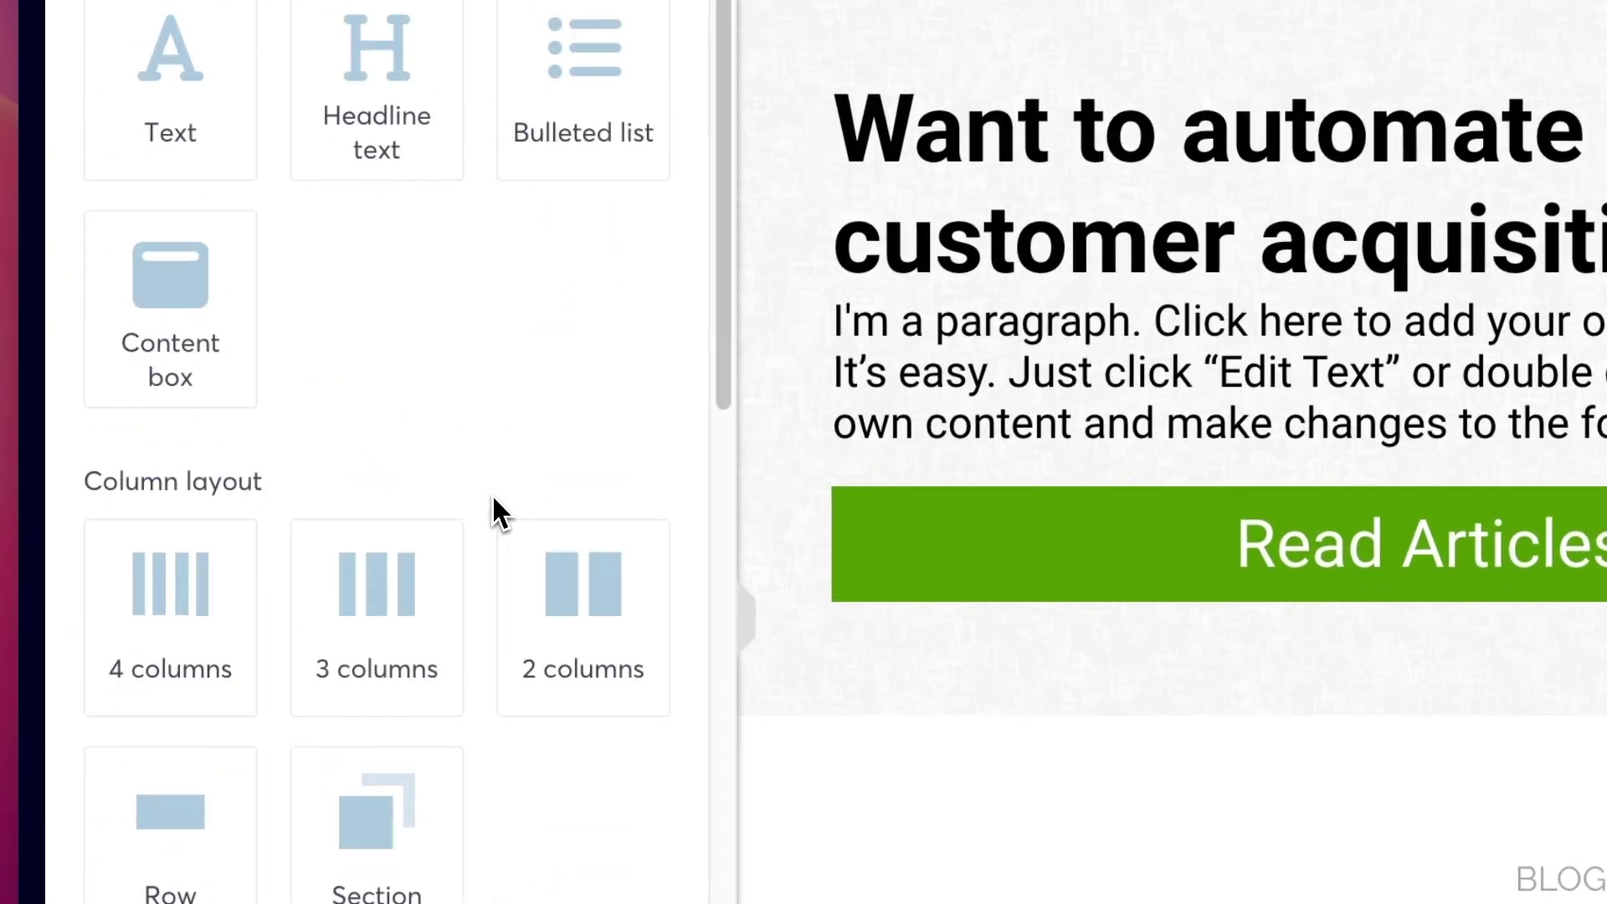
{"action": "scroll", "coordinate": [490, 469], "scroll_direction": "down", "scroll_amount": 10}
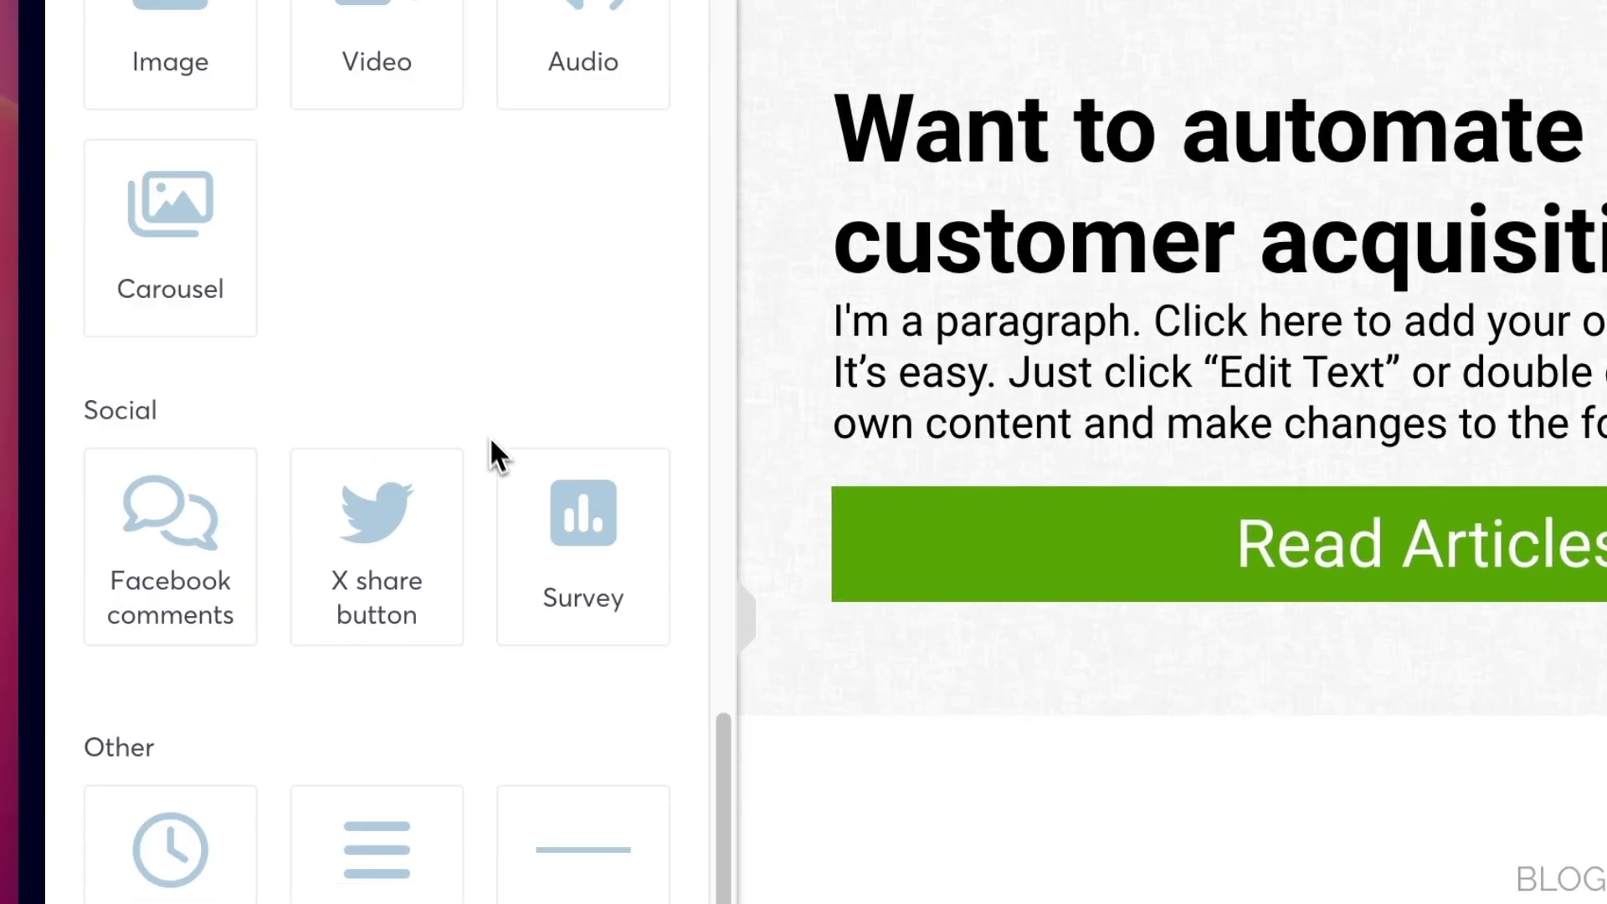
Step: Browse the editor's ready-made block categories, looking through the page footer and Features section templates
{"action": "scroll", "coordinate": [491, 469], "scroll_direction": "up", "scroll_amount": 5}
{"action": "scroll", "coordinate": [247, 525], "scroll_direction": "up", "scroll_amount": 5}
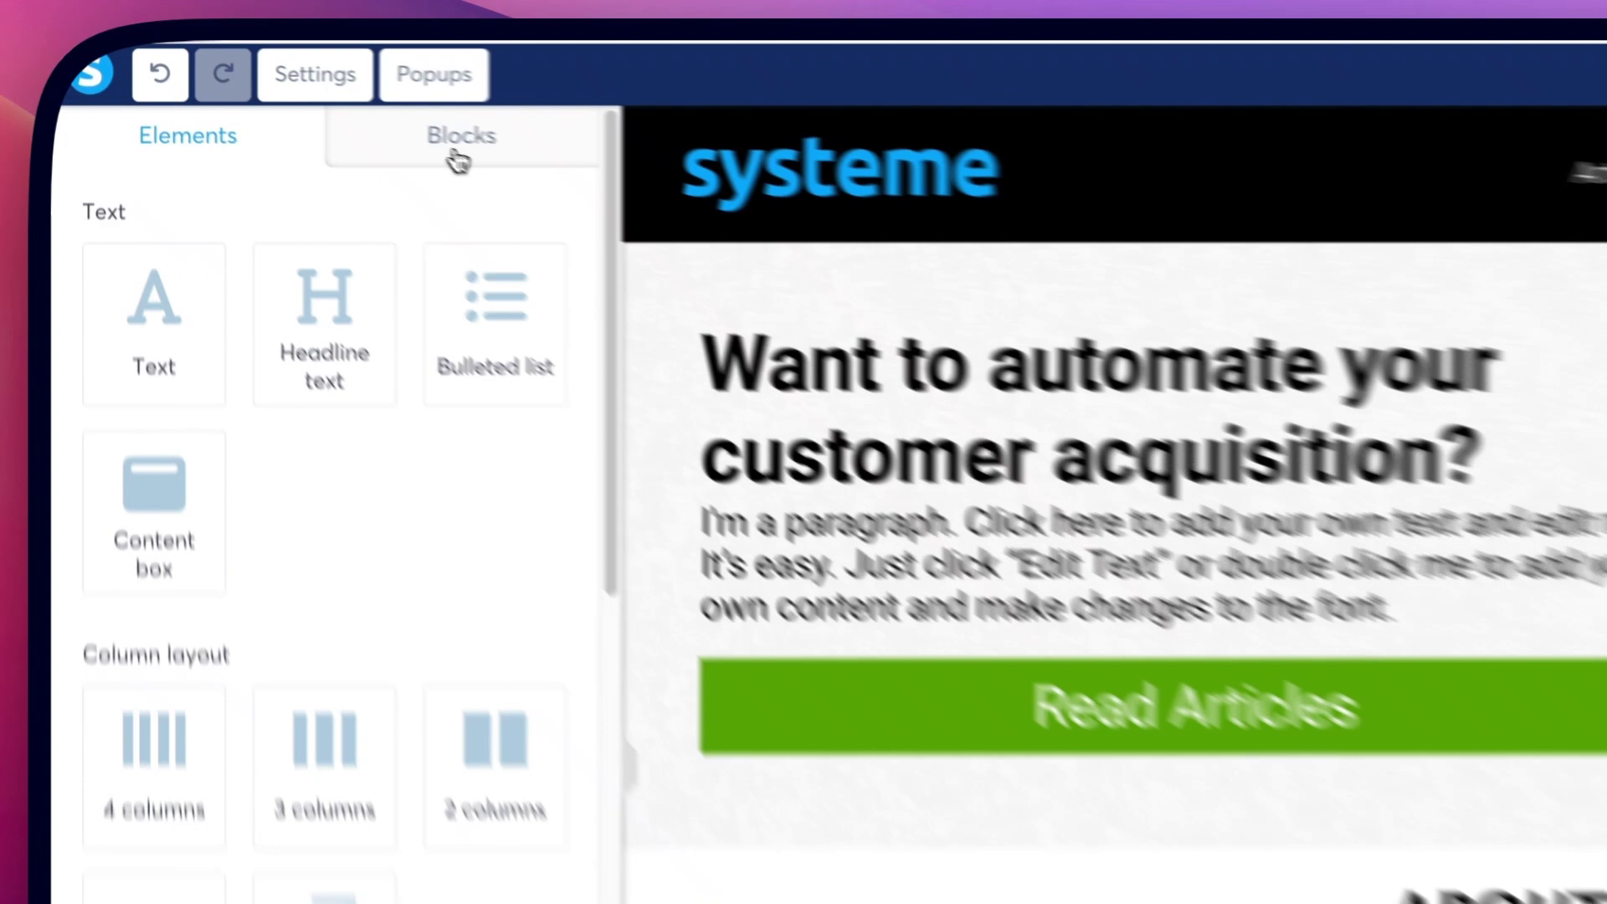
{"action": "left_click", "coordinate": [452, 150]}
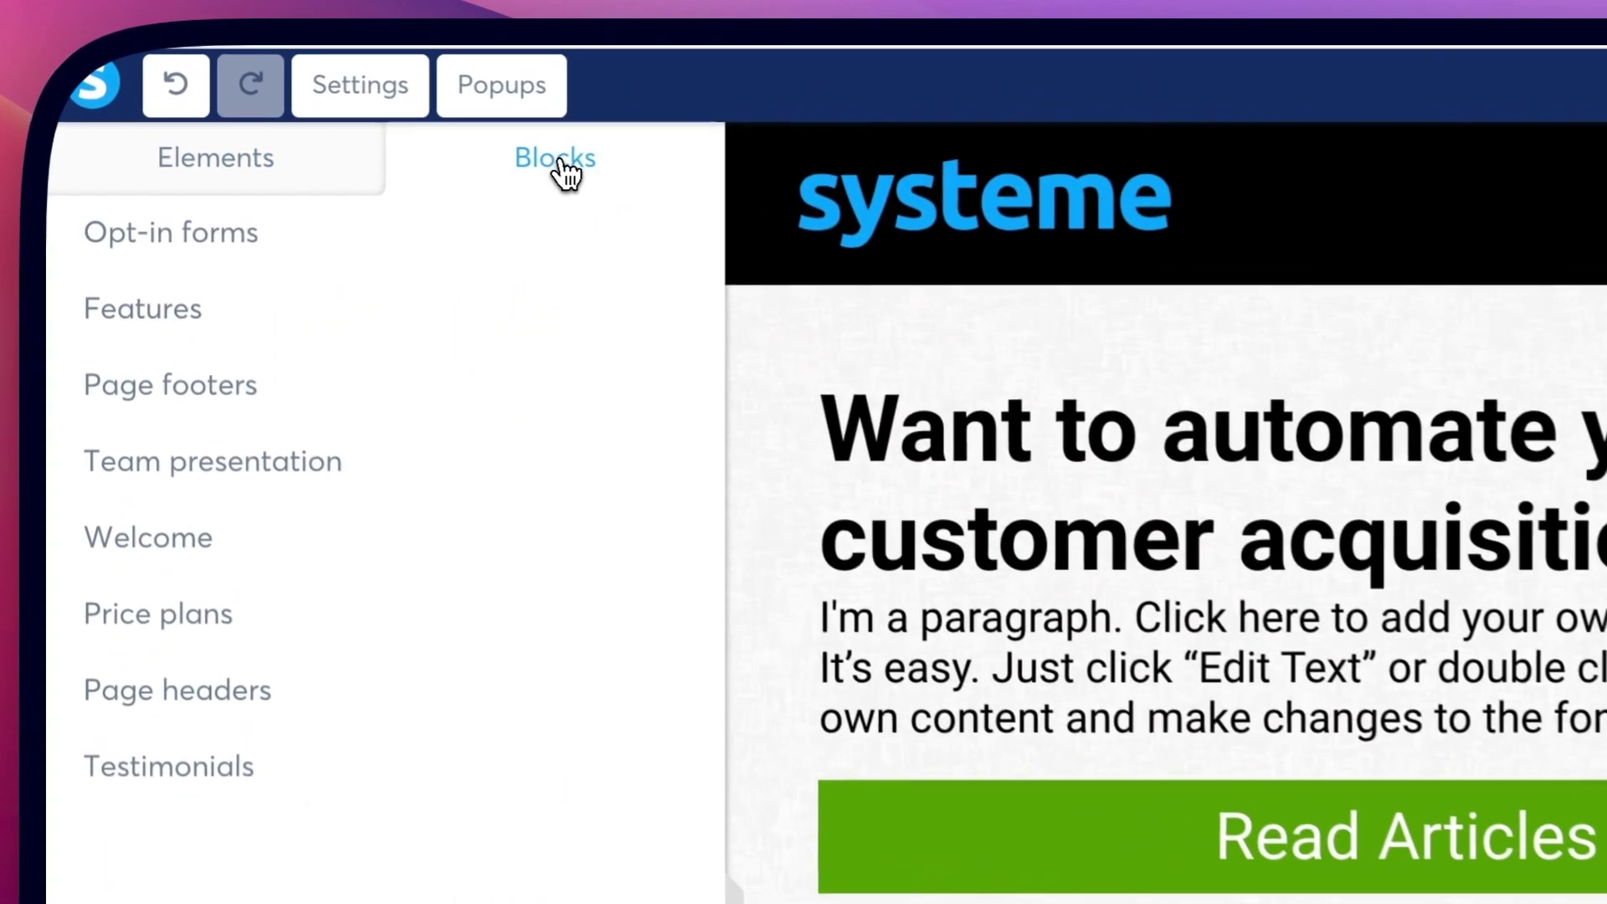
{"action": "left_click", "coordinate": [159, 386]}
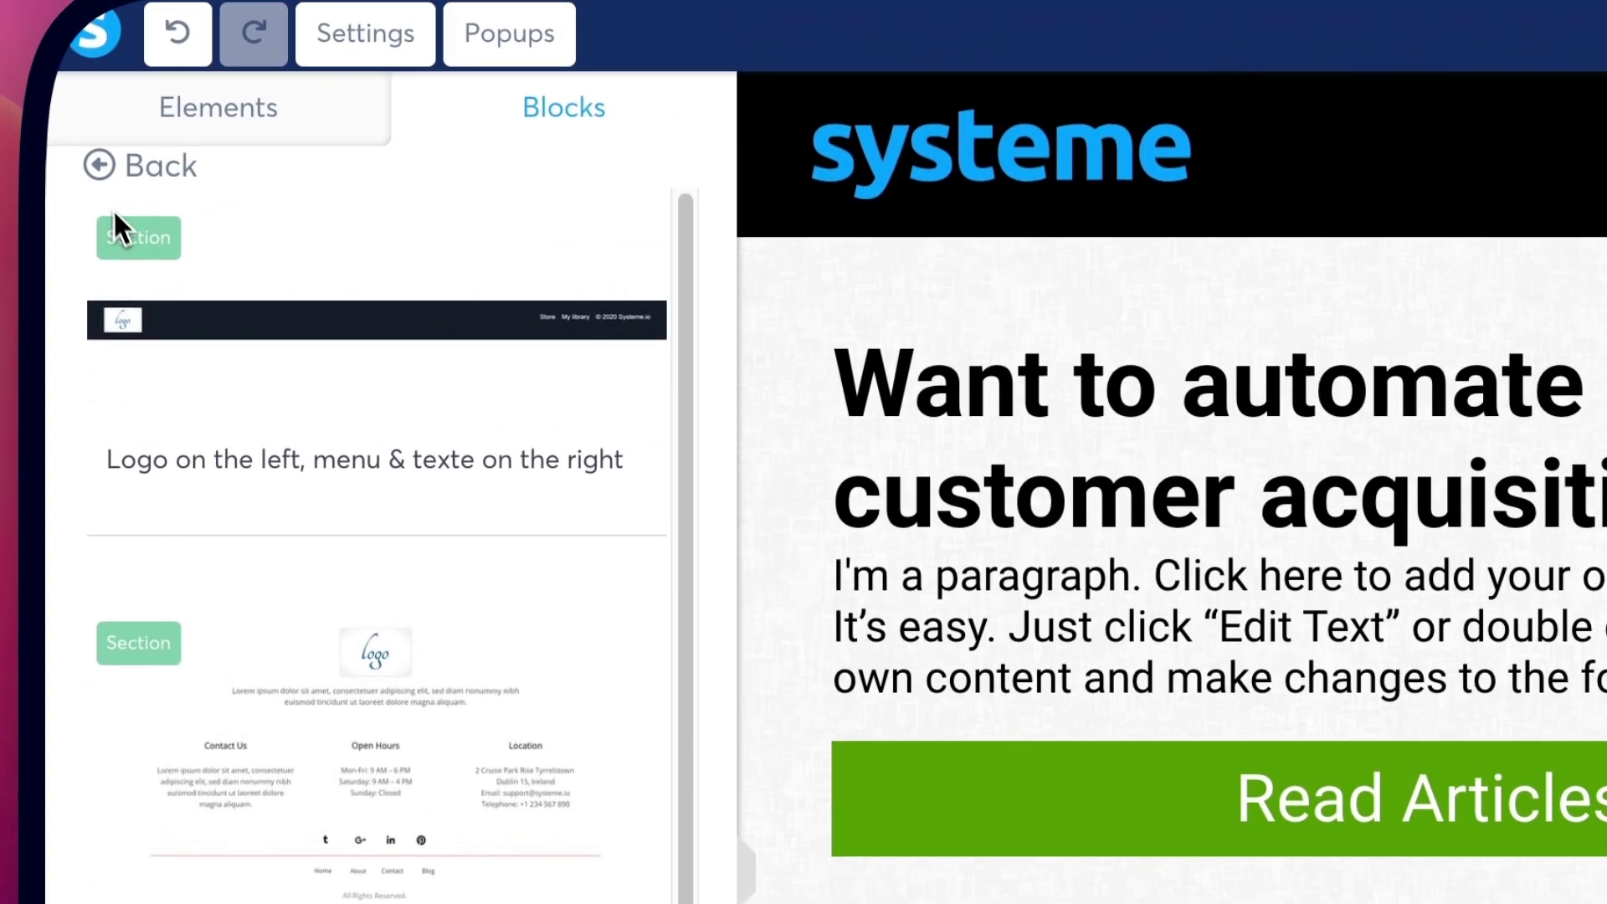
{"action": "left_click", "coordinate": [130, 106]}
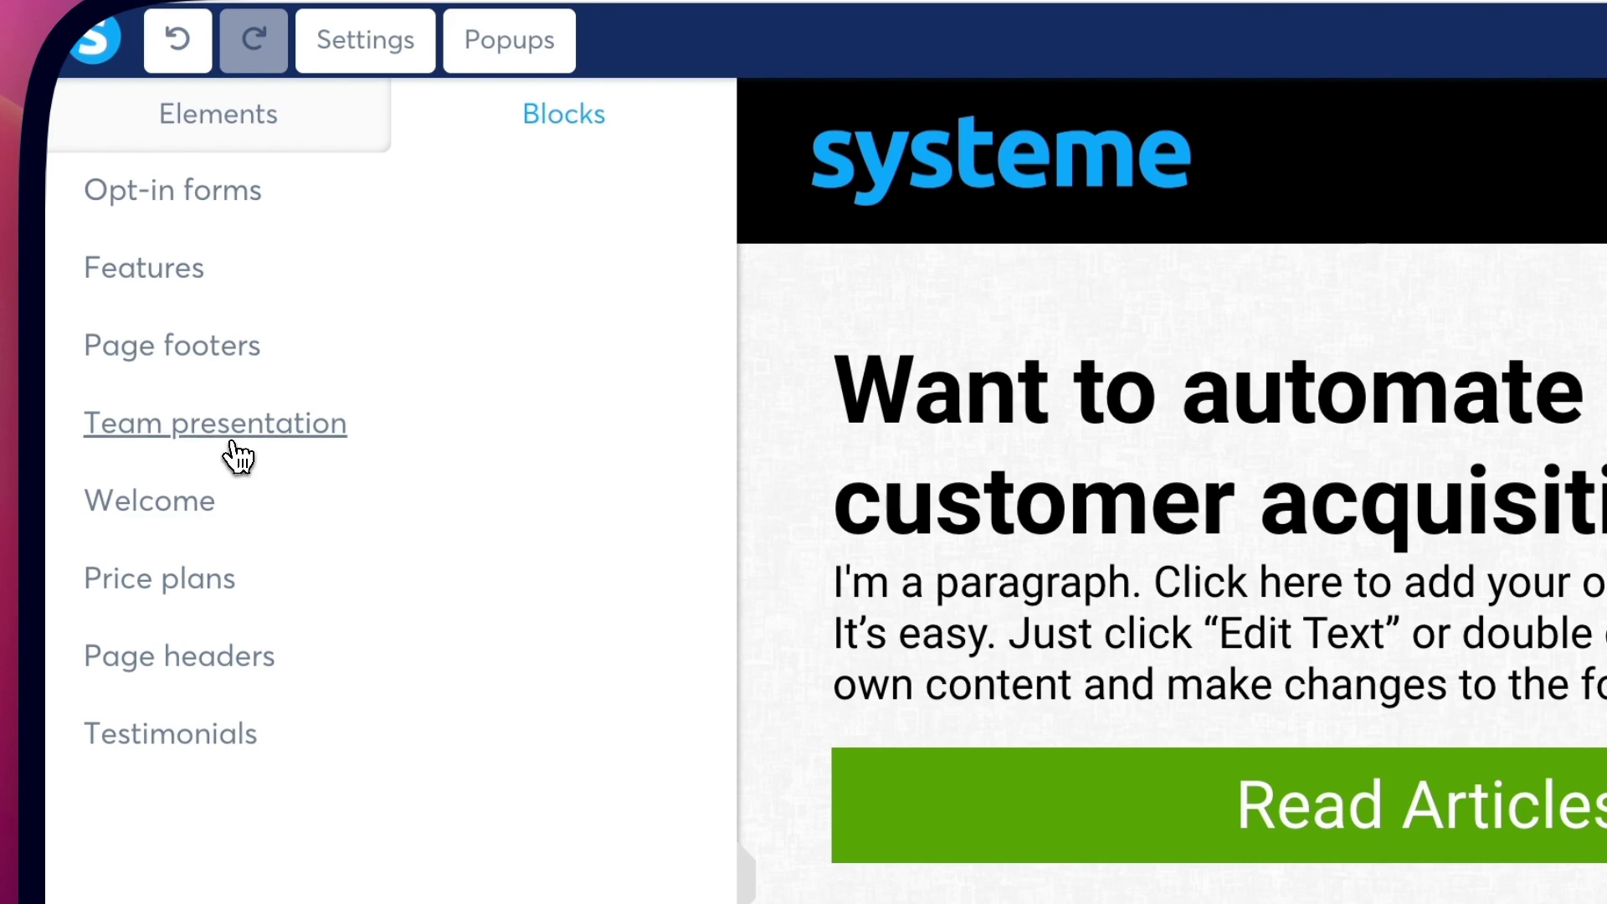
{"action": "left_click", "coordinate": [222, 297]}
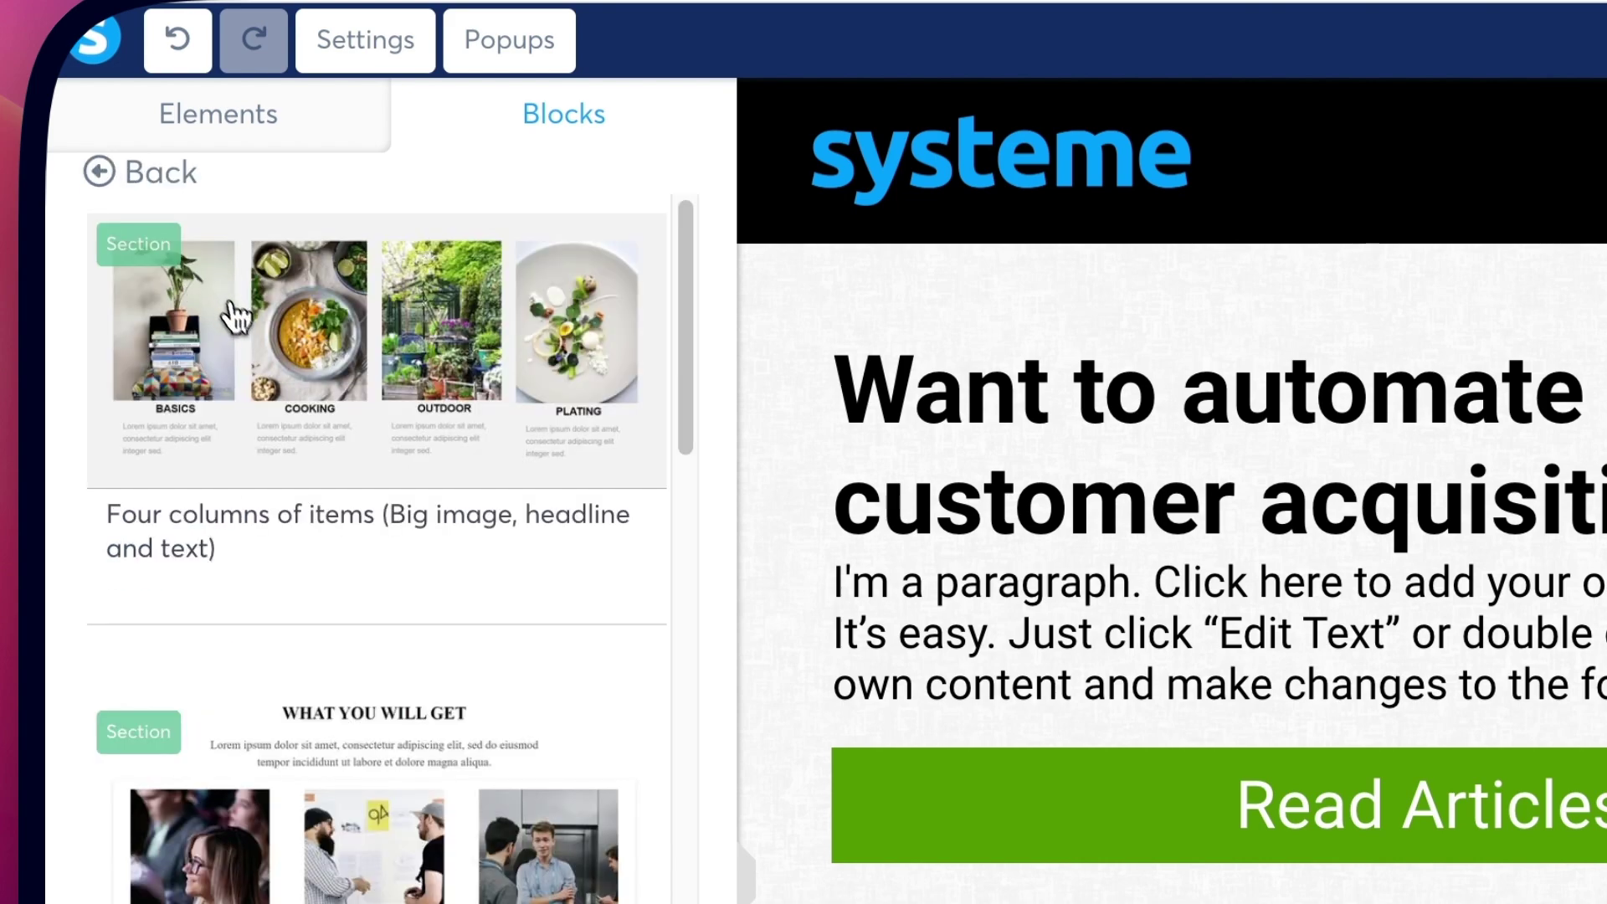
{"action": "scroll", "coordinate": [308, 459], "scroll_direction": "down", "scroll_amount": 10}
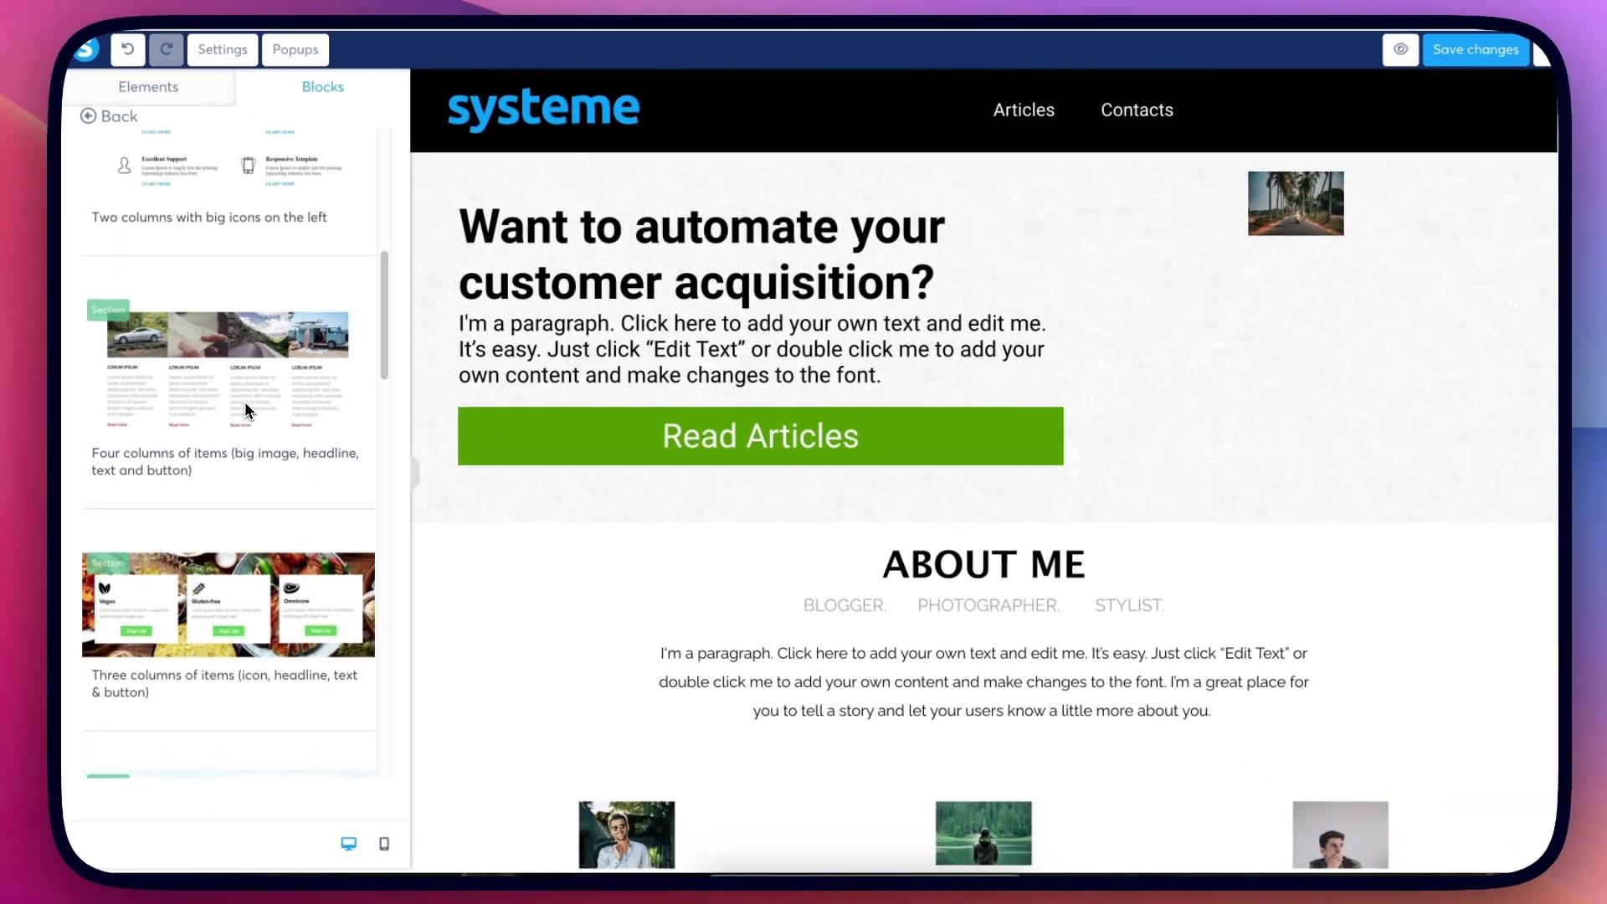
{"action": "scroll", "coordinate": [247, 410], "scroll_direction": "down", "scroll_amount": 5}
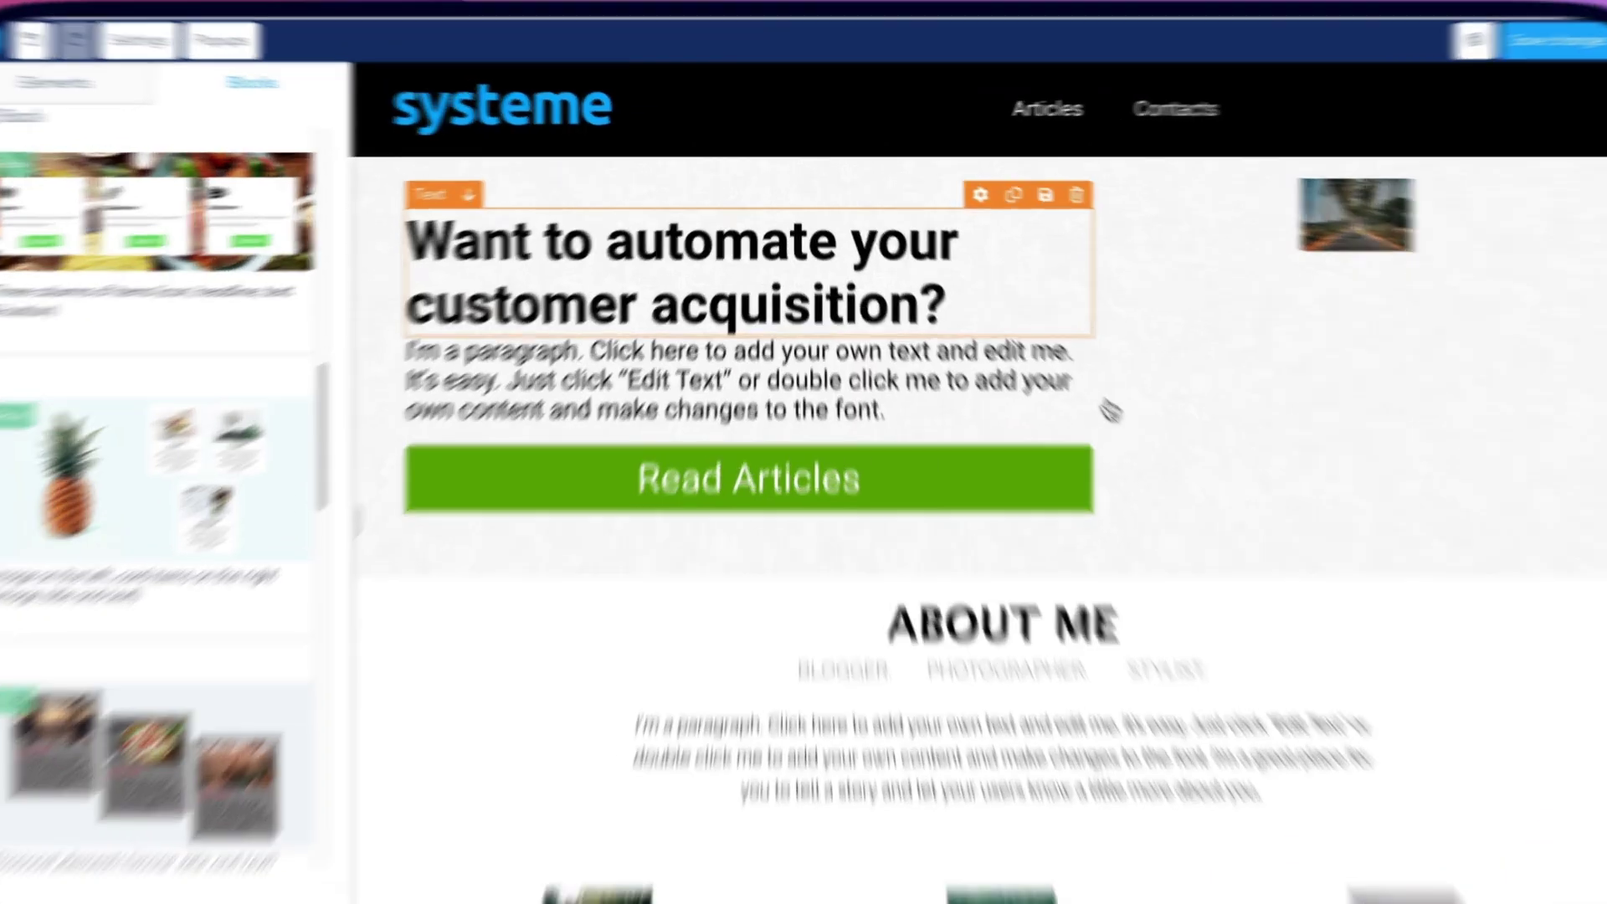
Step: Open the "Want to automate your customer acquisition?" headline for editing and examine its typography, margin, padding and visibility settings
{"action": "left_click", "coordinate": [845, 261]}
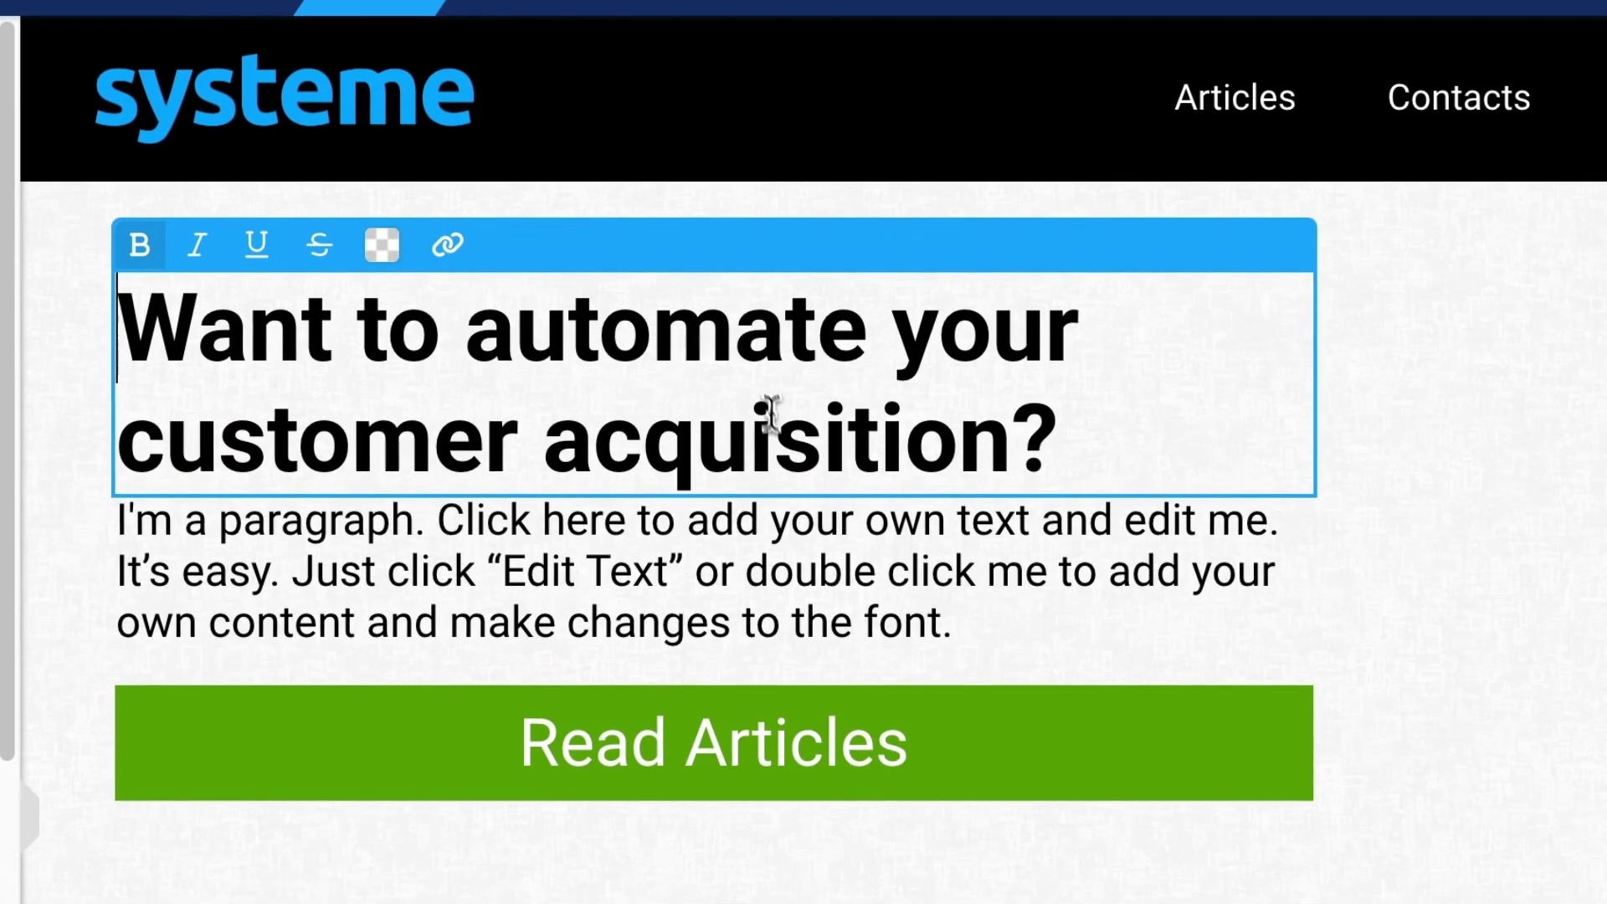
{"action": "left_click_drag", "start_coordinate": [481, 343], "coordinate": [626, 343]}
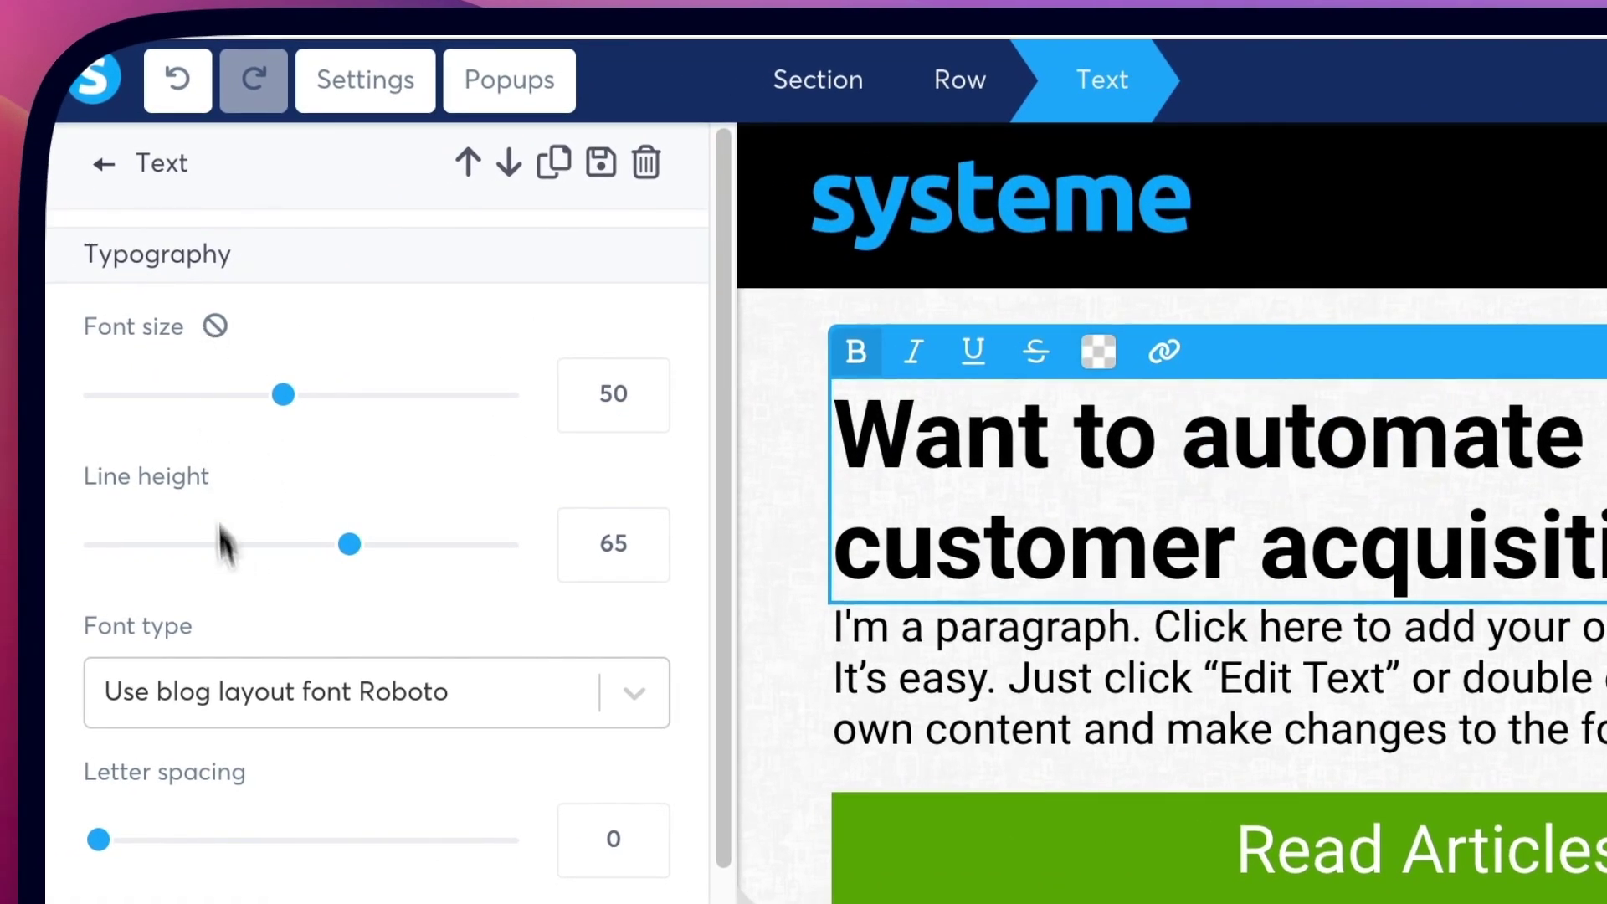
{"action": "scroll", "coordinate": [226, 586], "scroll_direction": "down", "scroll_amount": 10}
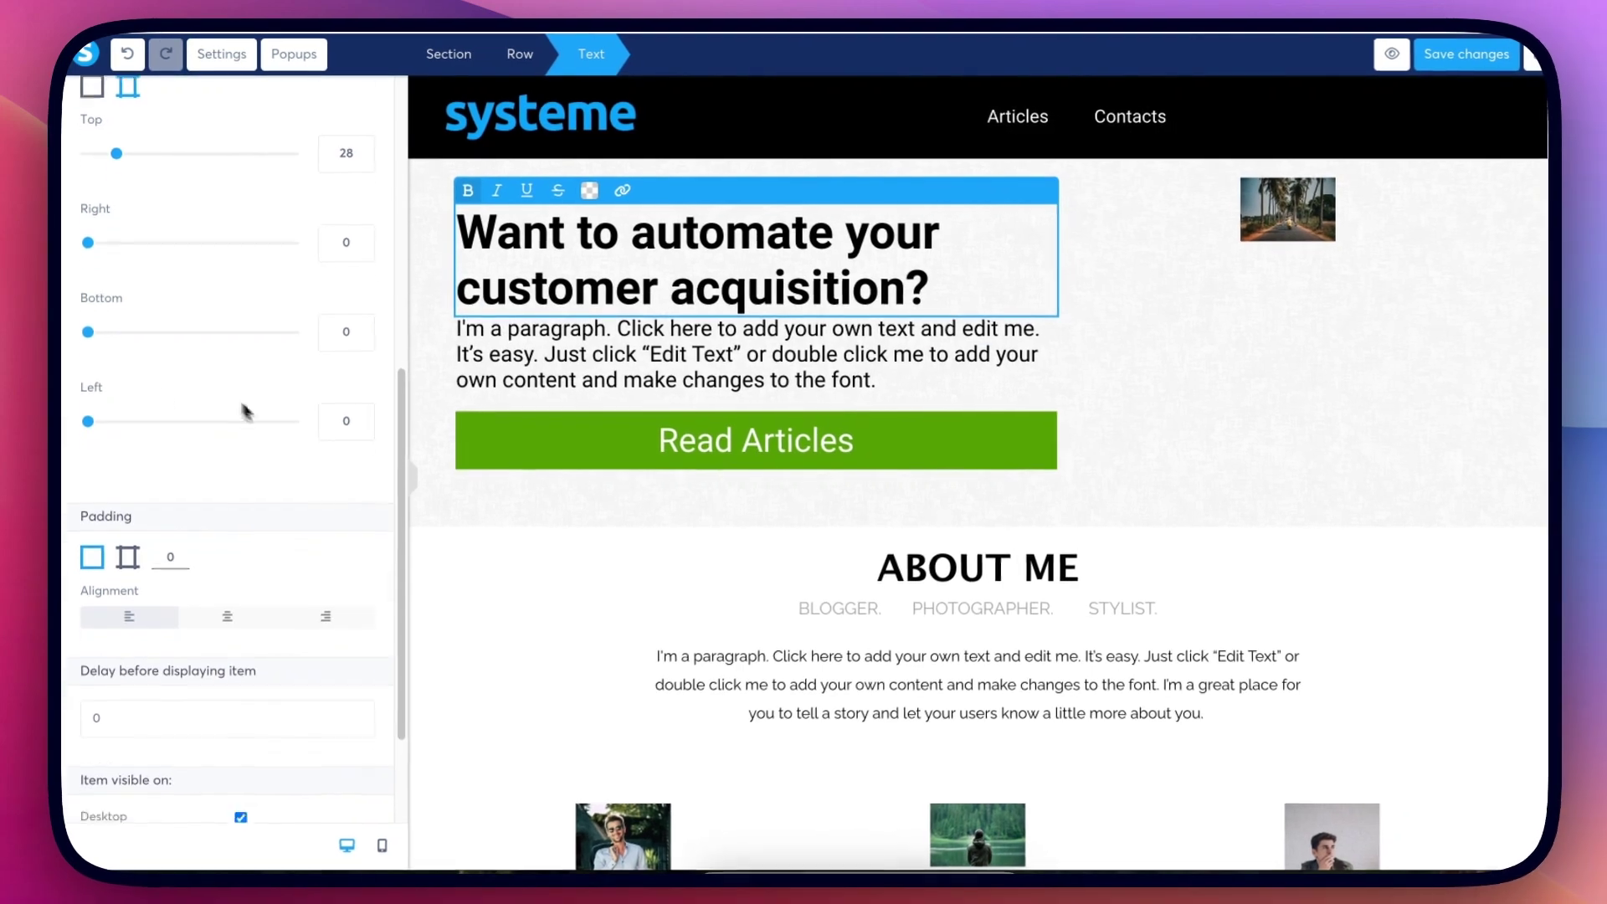
{"action": "scroll", "coordinate": [274, 448], "scroll_direction": "down", "scroll_amount": 2}
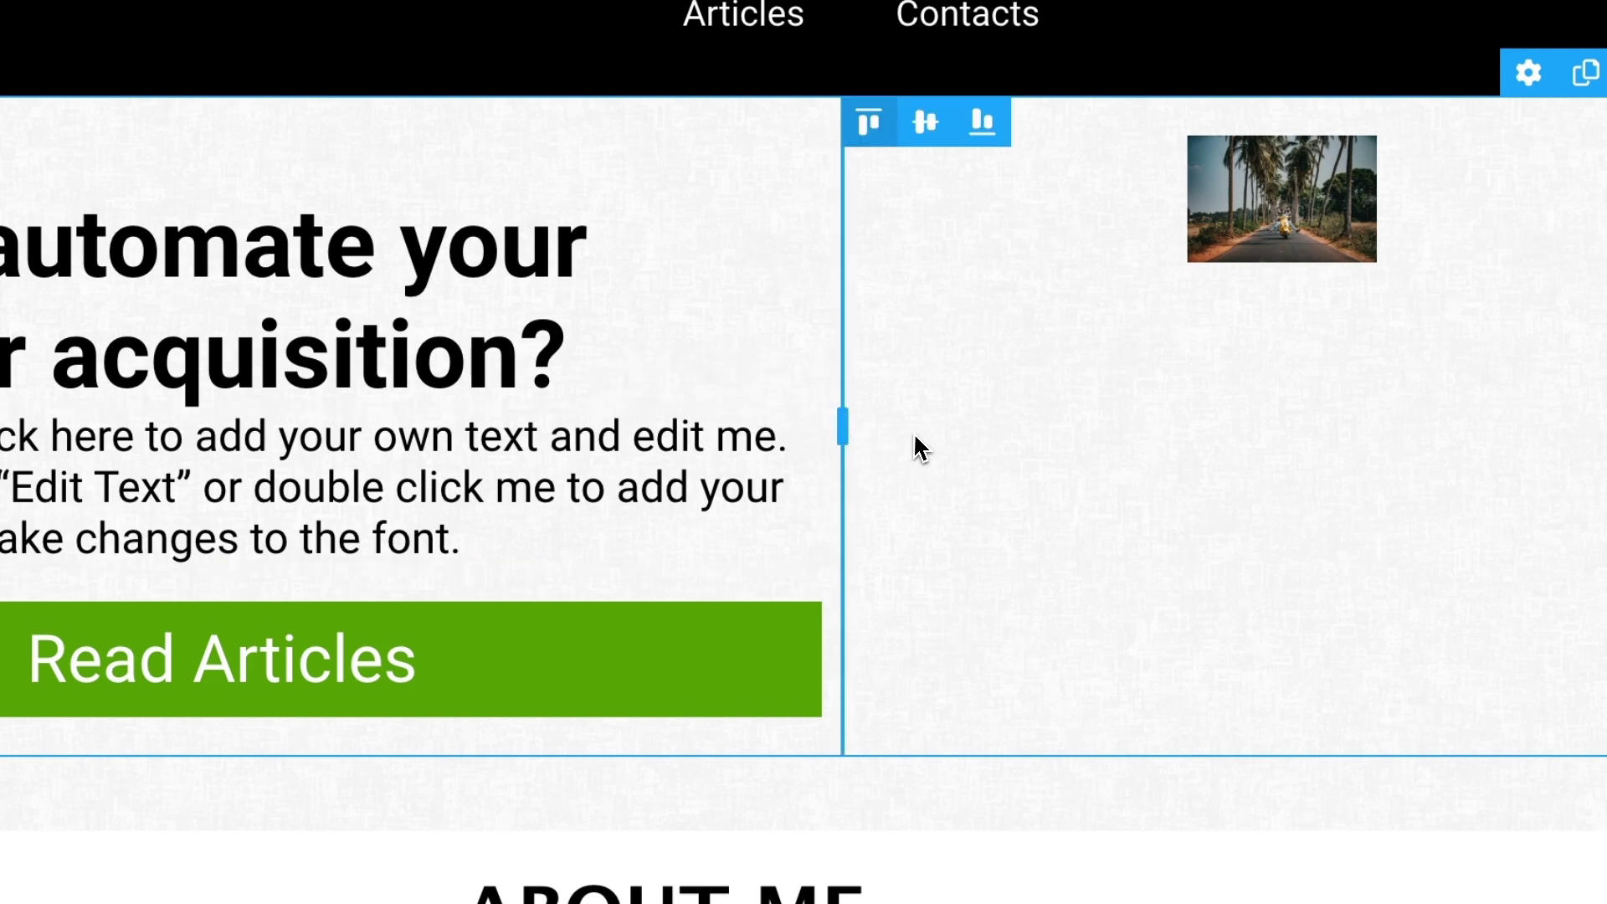
Step: Adjust the widths of the headline and image columns by moving their divider, and look over the rest of the blog page
{"action": "left_click_drag", "start_coordinate": [843, 427], "coordinate": [571, 452]}
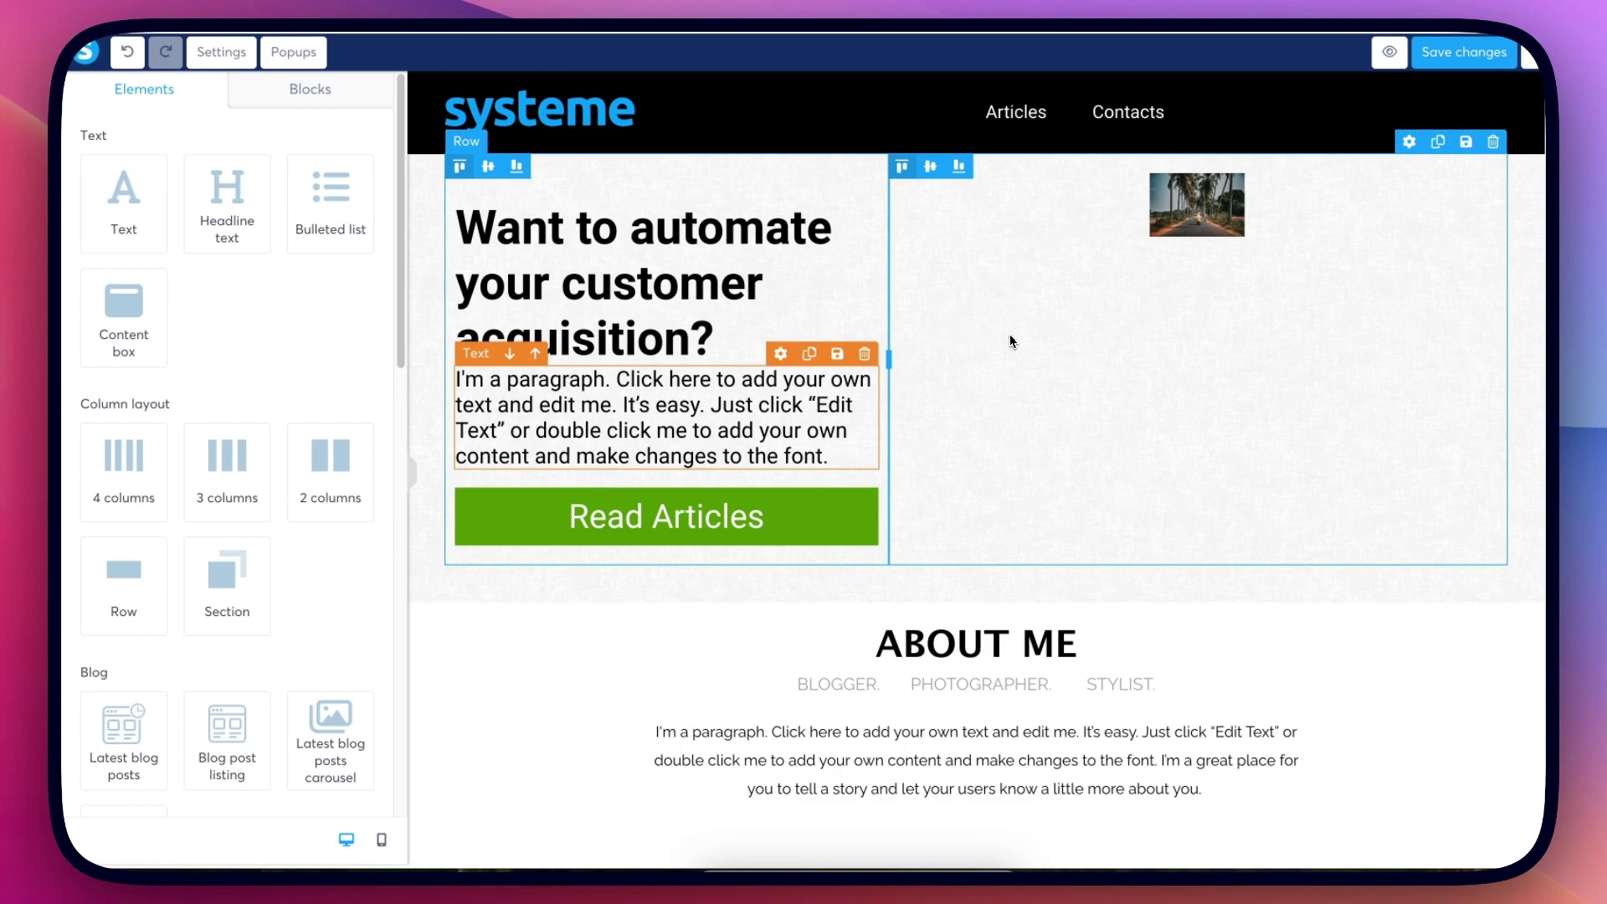
{"action": "left_click_drag", "start_coordinate": [1009, 335], "coordinate": [1056, 338]}
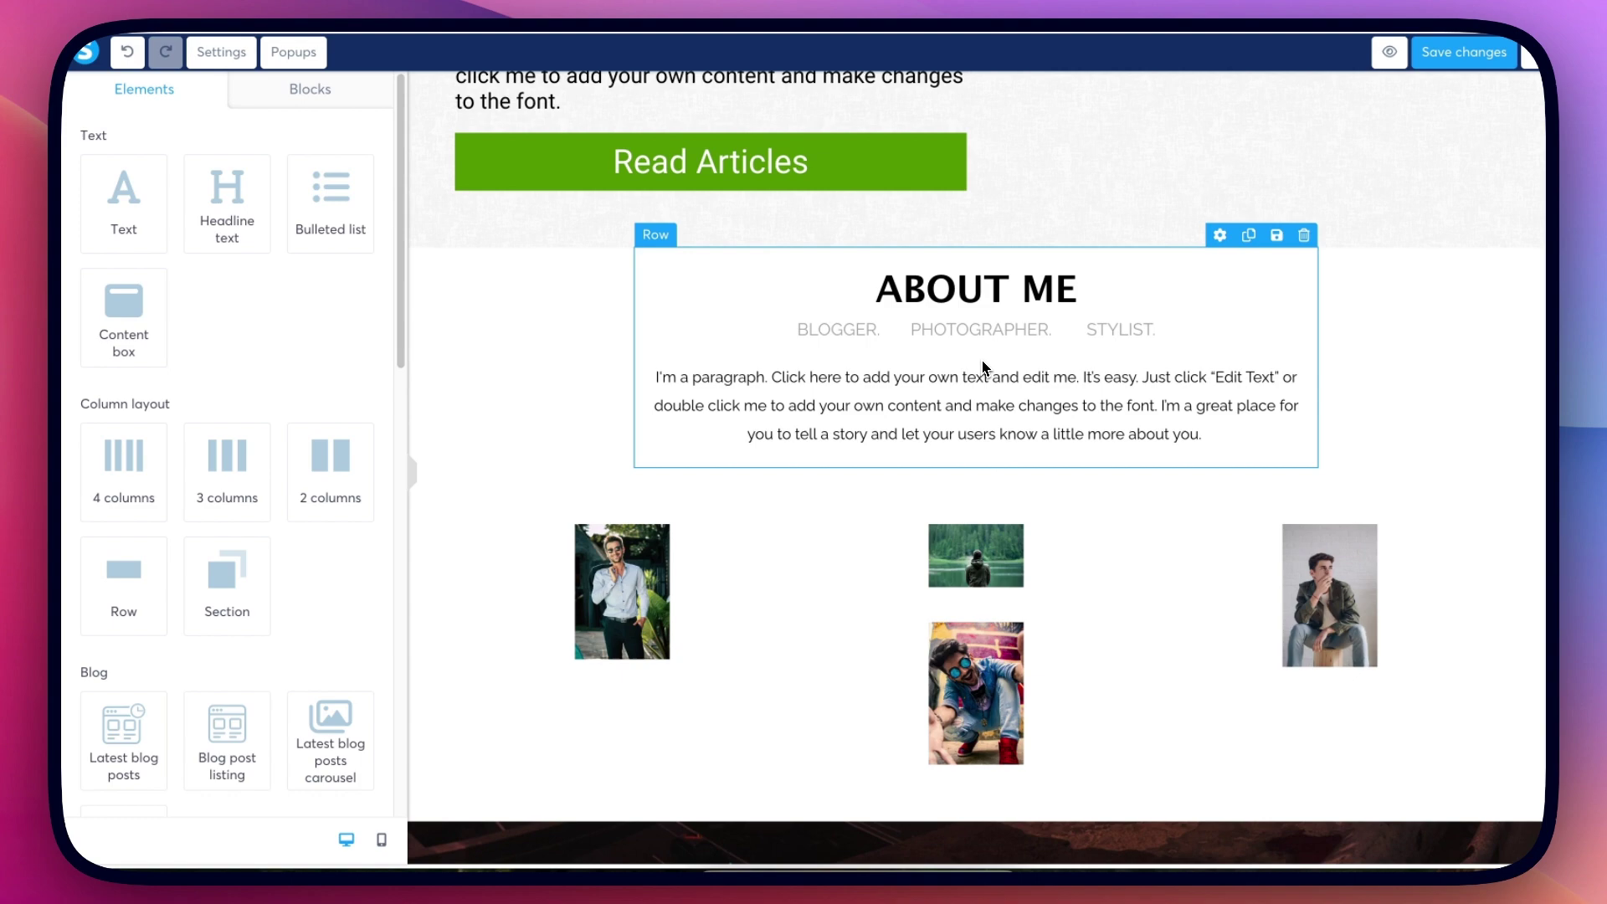
{"action": "scroll", "coordinate": [990, 368], "scroll_direction": "down", "scroll_amount": 3}
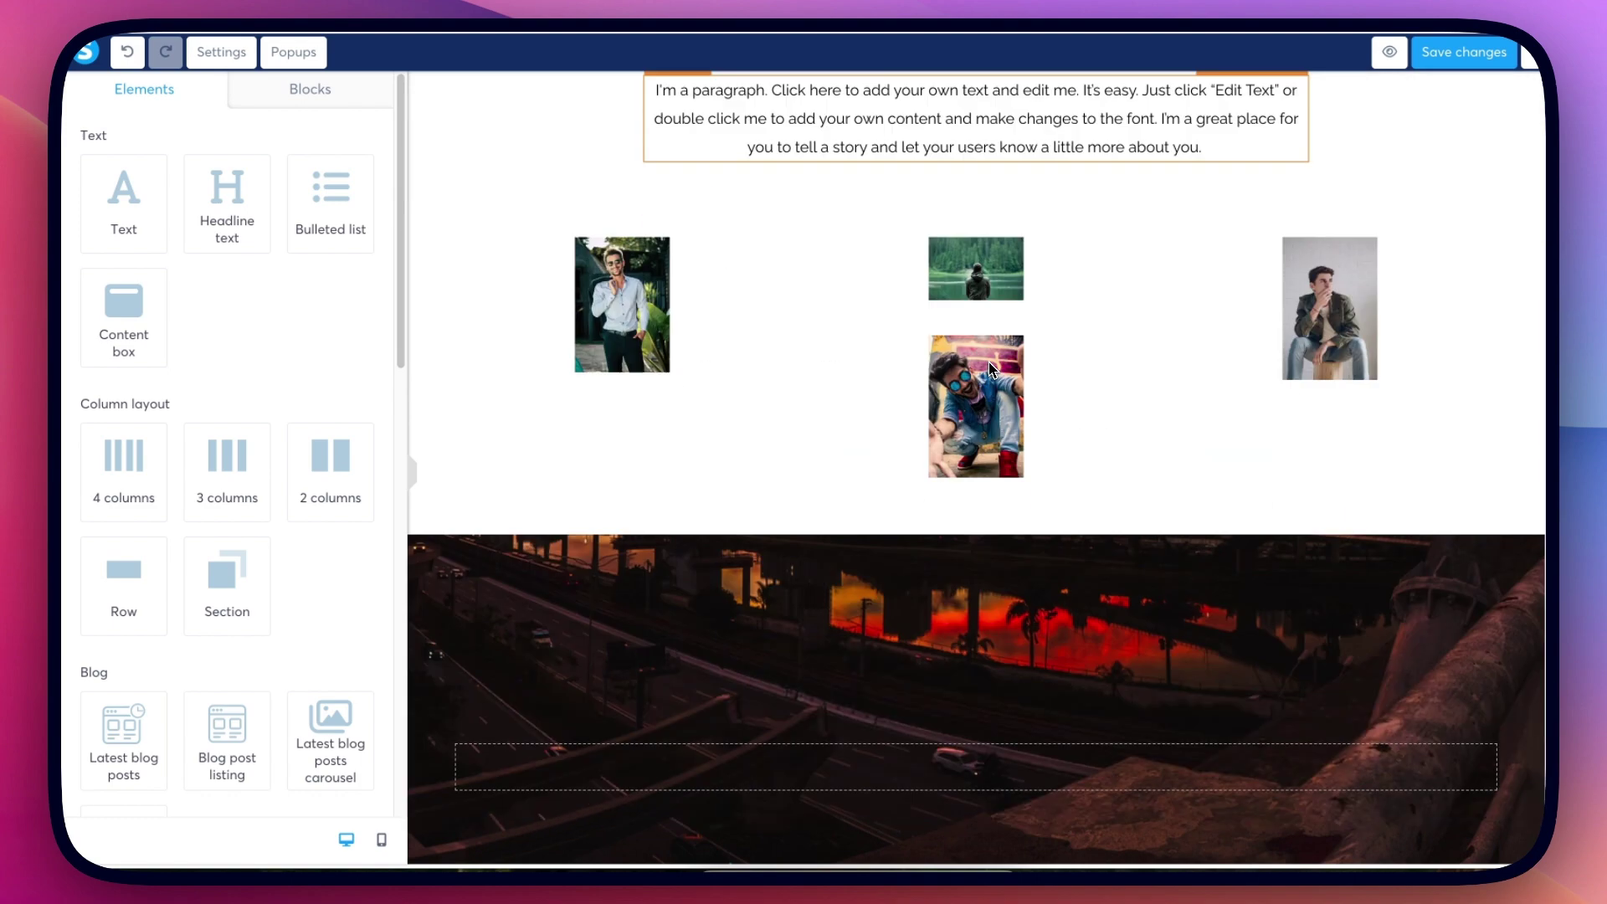
{"action": "scroll", "coordinate": [990, 369], "scroll_direction": "down", "scroll_amount": 10}
{"action": "scroll", "coordinate": [972, 373], "scroll_direction": "up", "scroll_amount": 15}
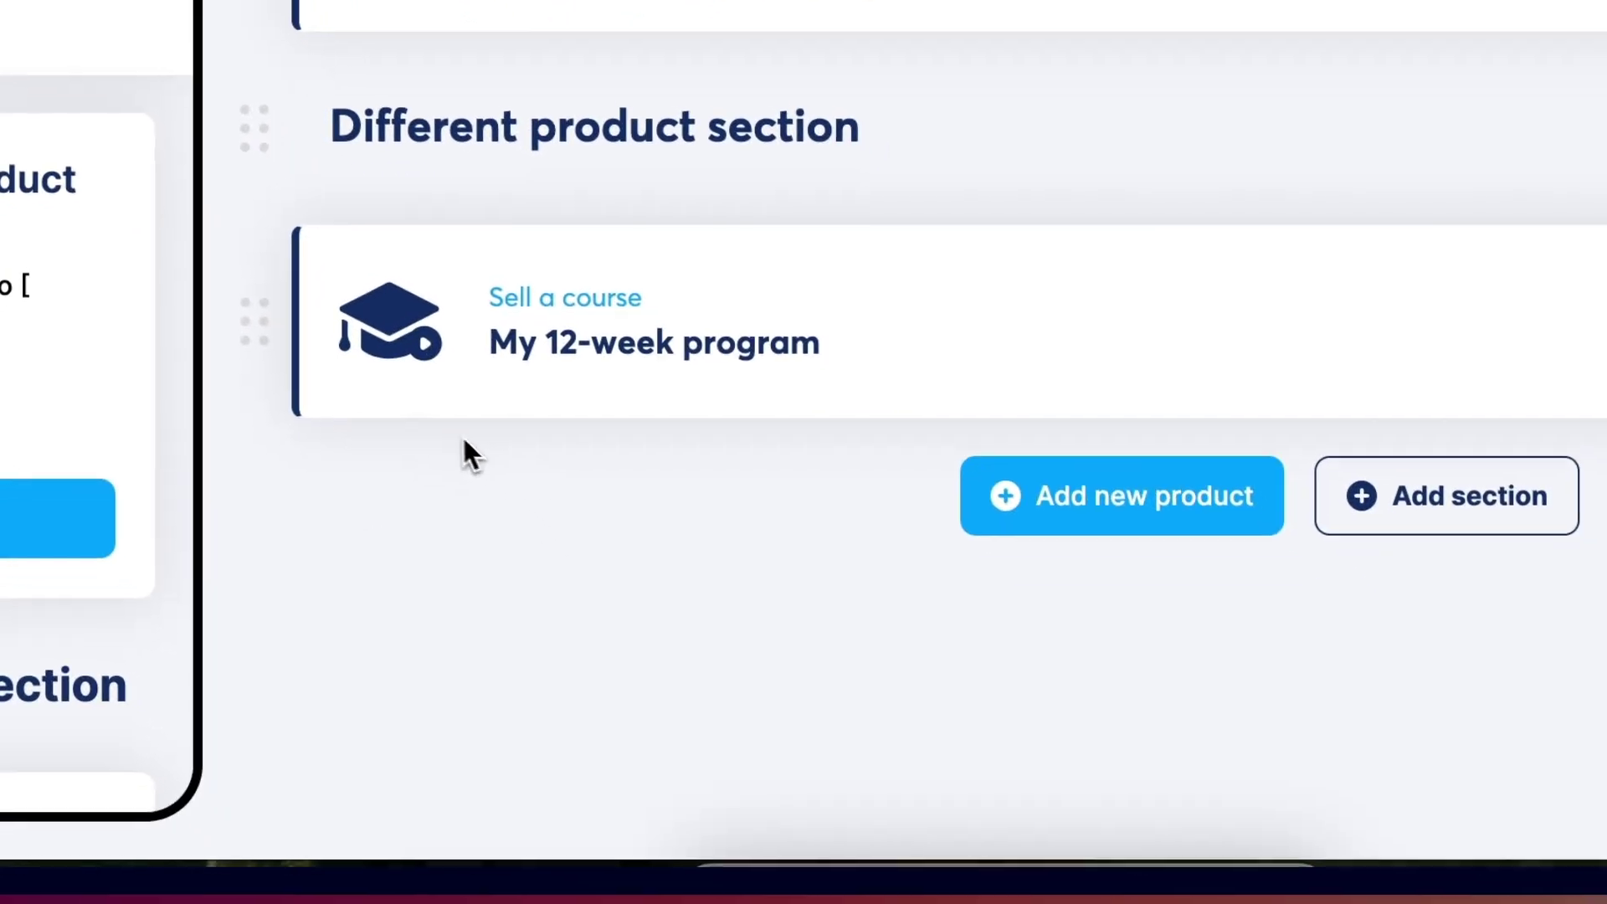
Step: View the product types available for the "test" store, open the digital download form, and return to the store's product list
{"action": "left_click_drag", "start_coordinate": [759, 719], "coordinate": [853, 722]}
{"action": "left_click", "coordinate": [887, 721]}
{"action": "left_click", "coordinate": [1155, 517]}
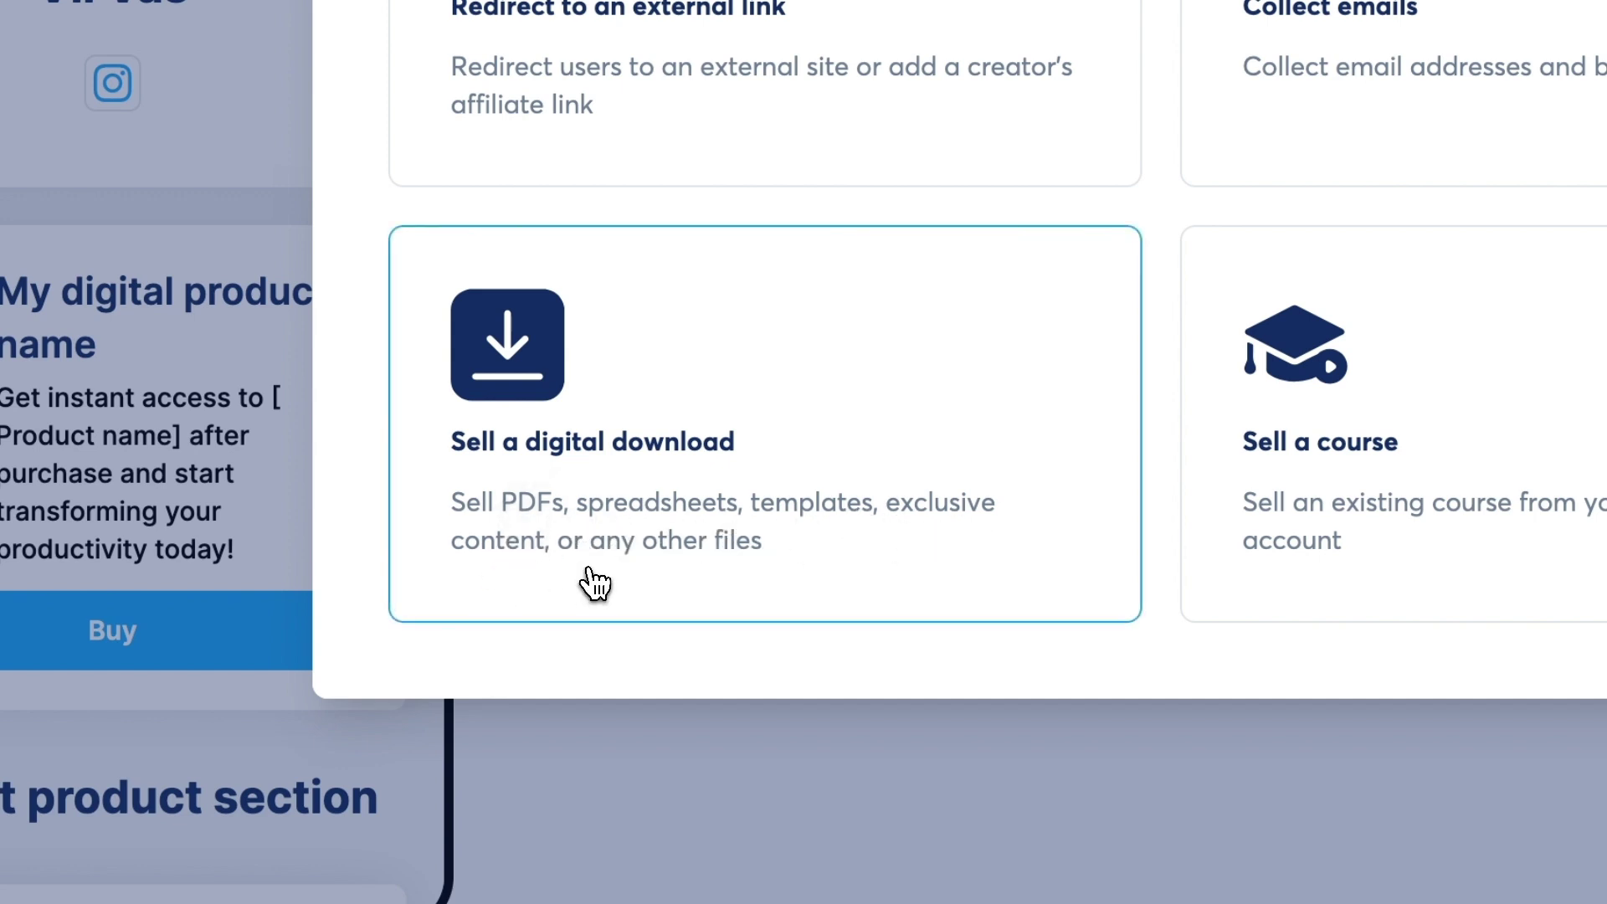
{"action": "left_click", "coordinate": [1126, 607]}
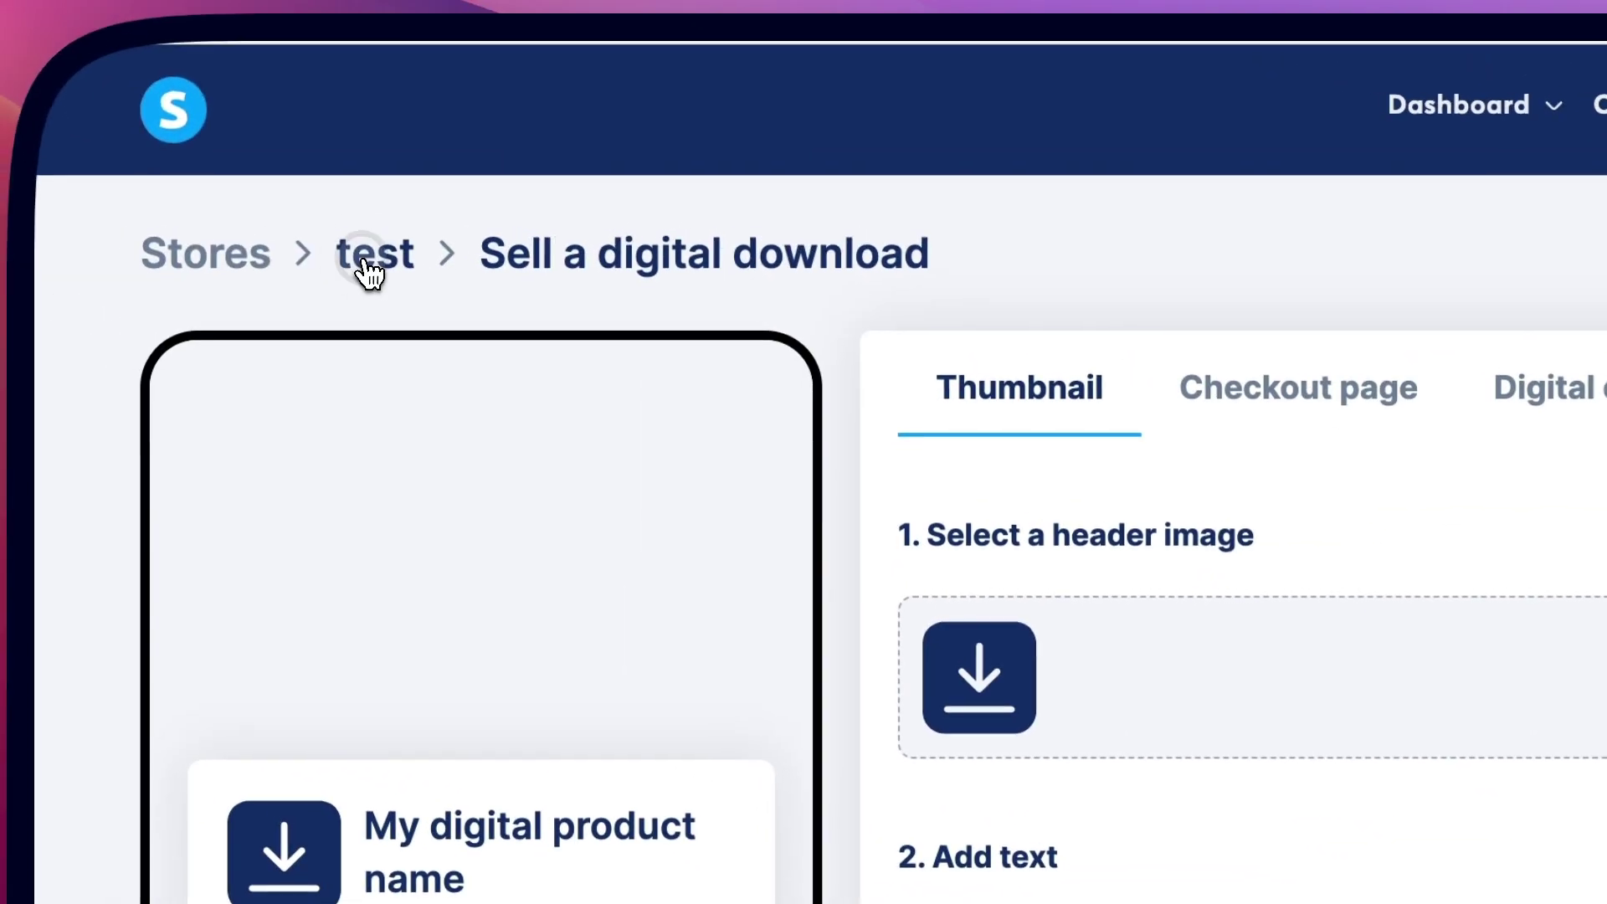
{"action": "left_click", "coordinate": [294, 179]}
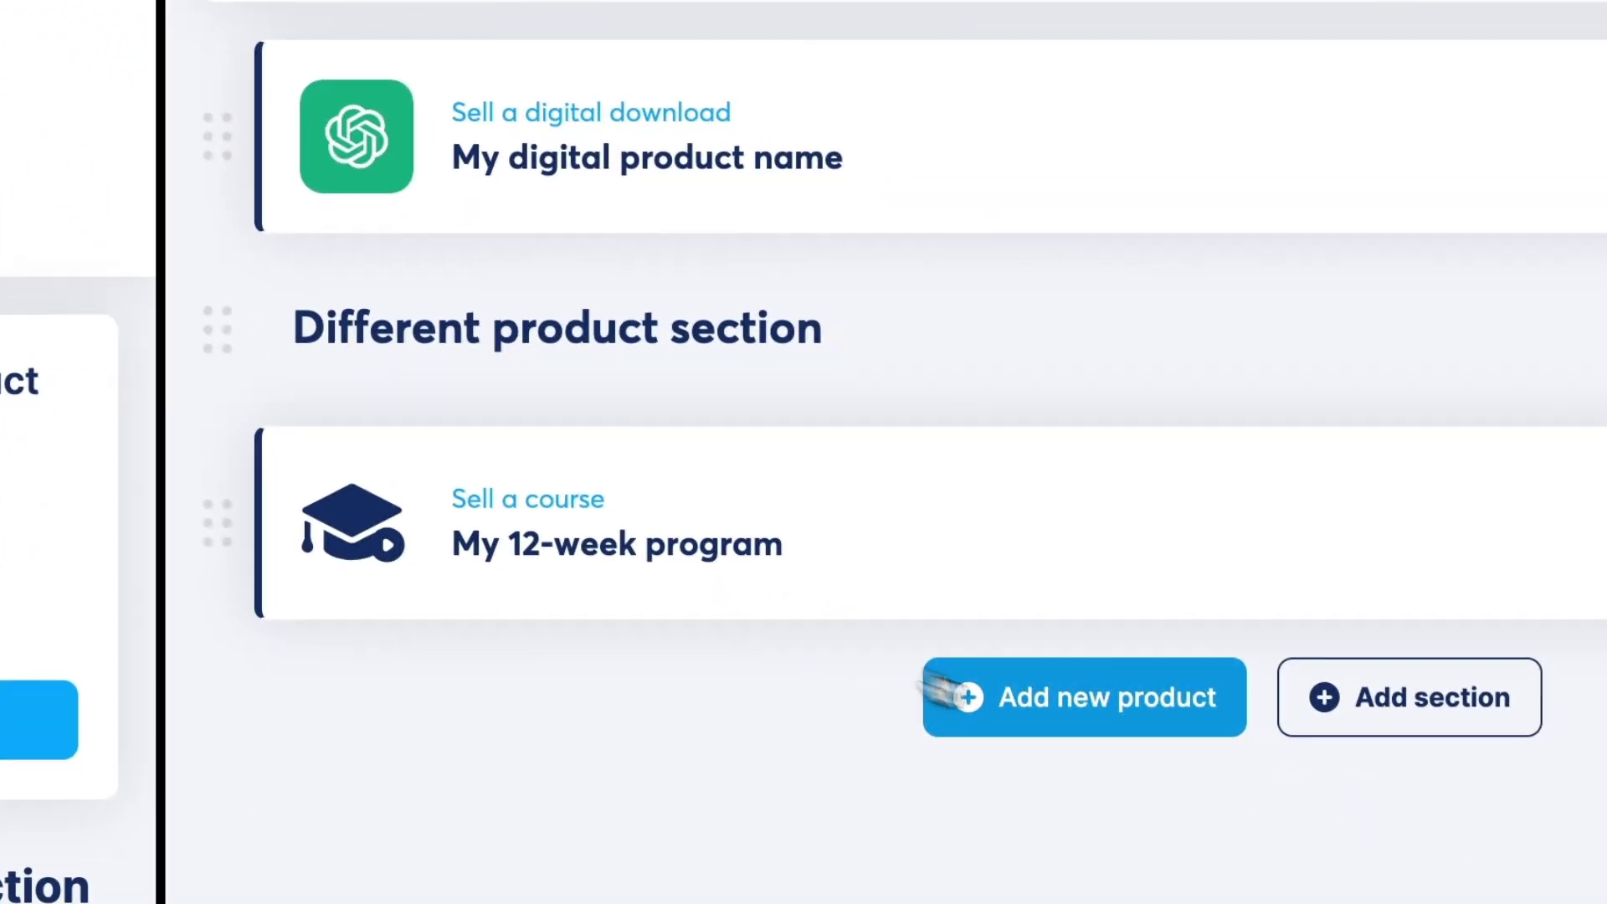
{"action": "left_click", "coordinate": [1080, 753]}
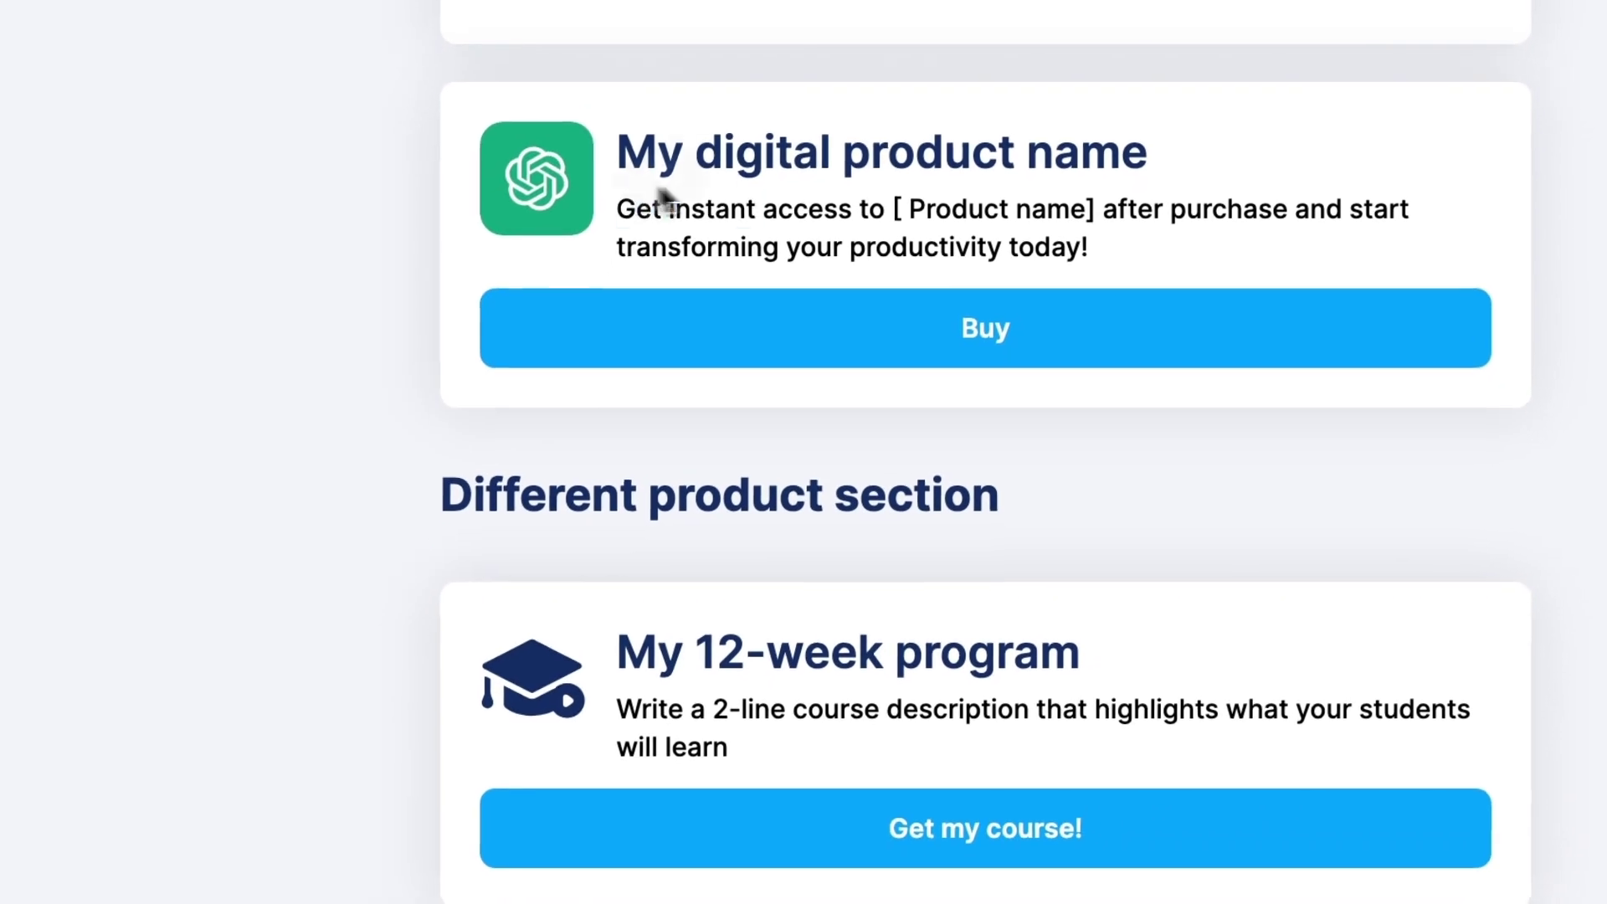
Step: Look over the storefront's digital product and 12-week program listings, and view the available asset types, including courses and communities
{"action": "left_click_drag", "start_coordinate": [435, 809], "coordinate": [581, 809]}
{"action": "left_click", "coordinate": [861, 706]}
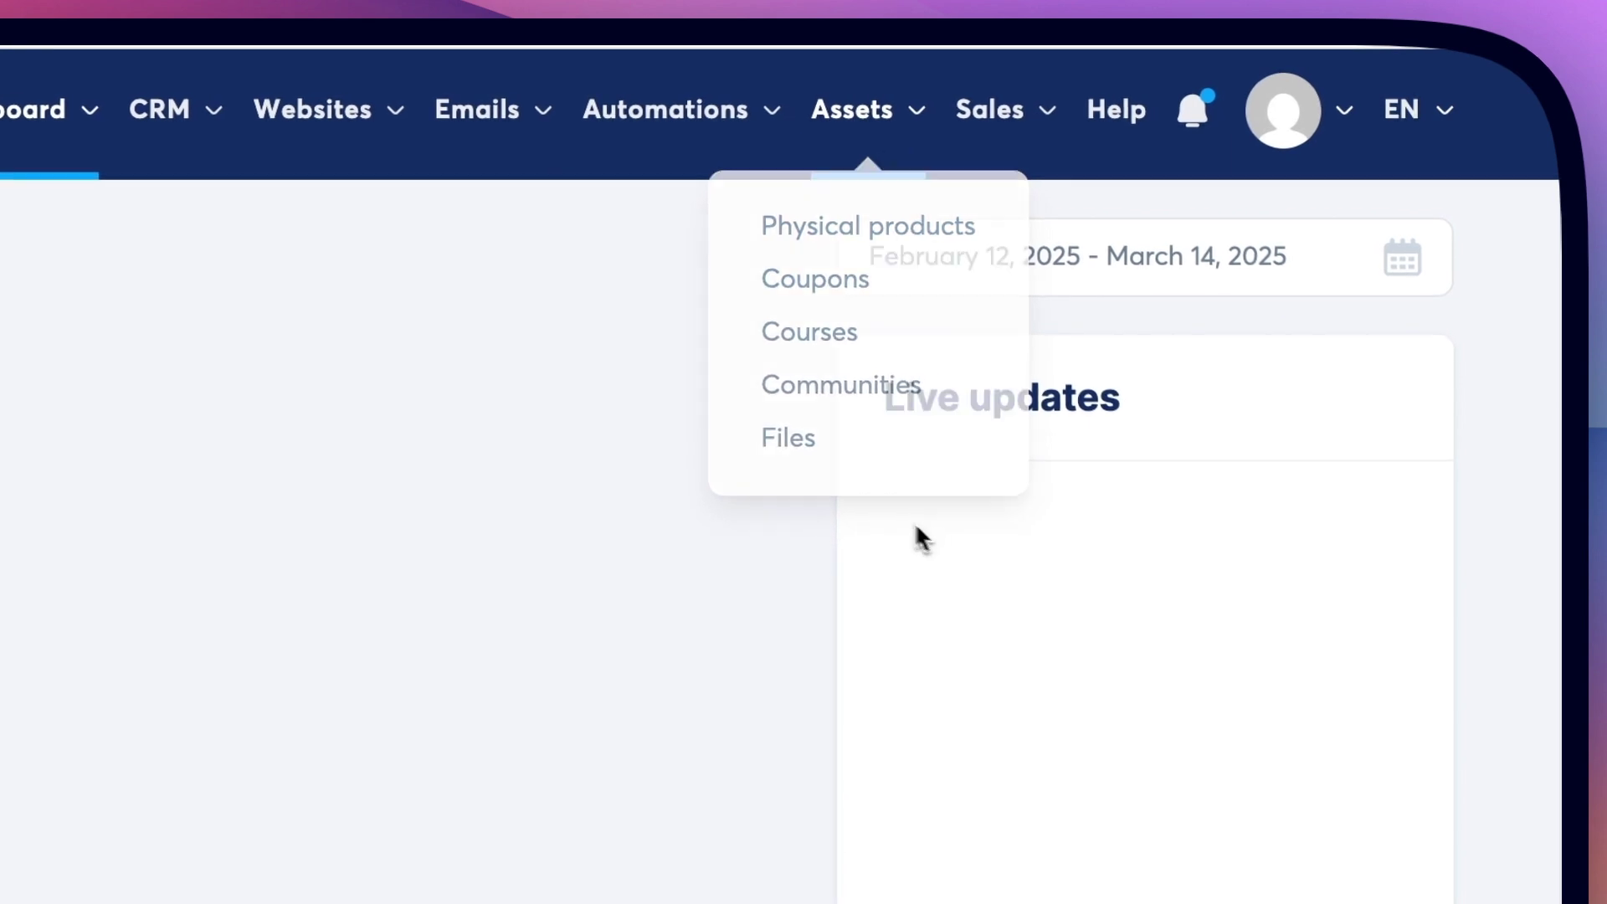
{"action": "mouse_move", "coordinate": [914, 130]}
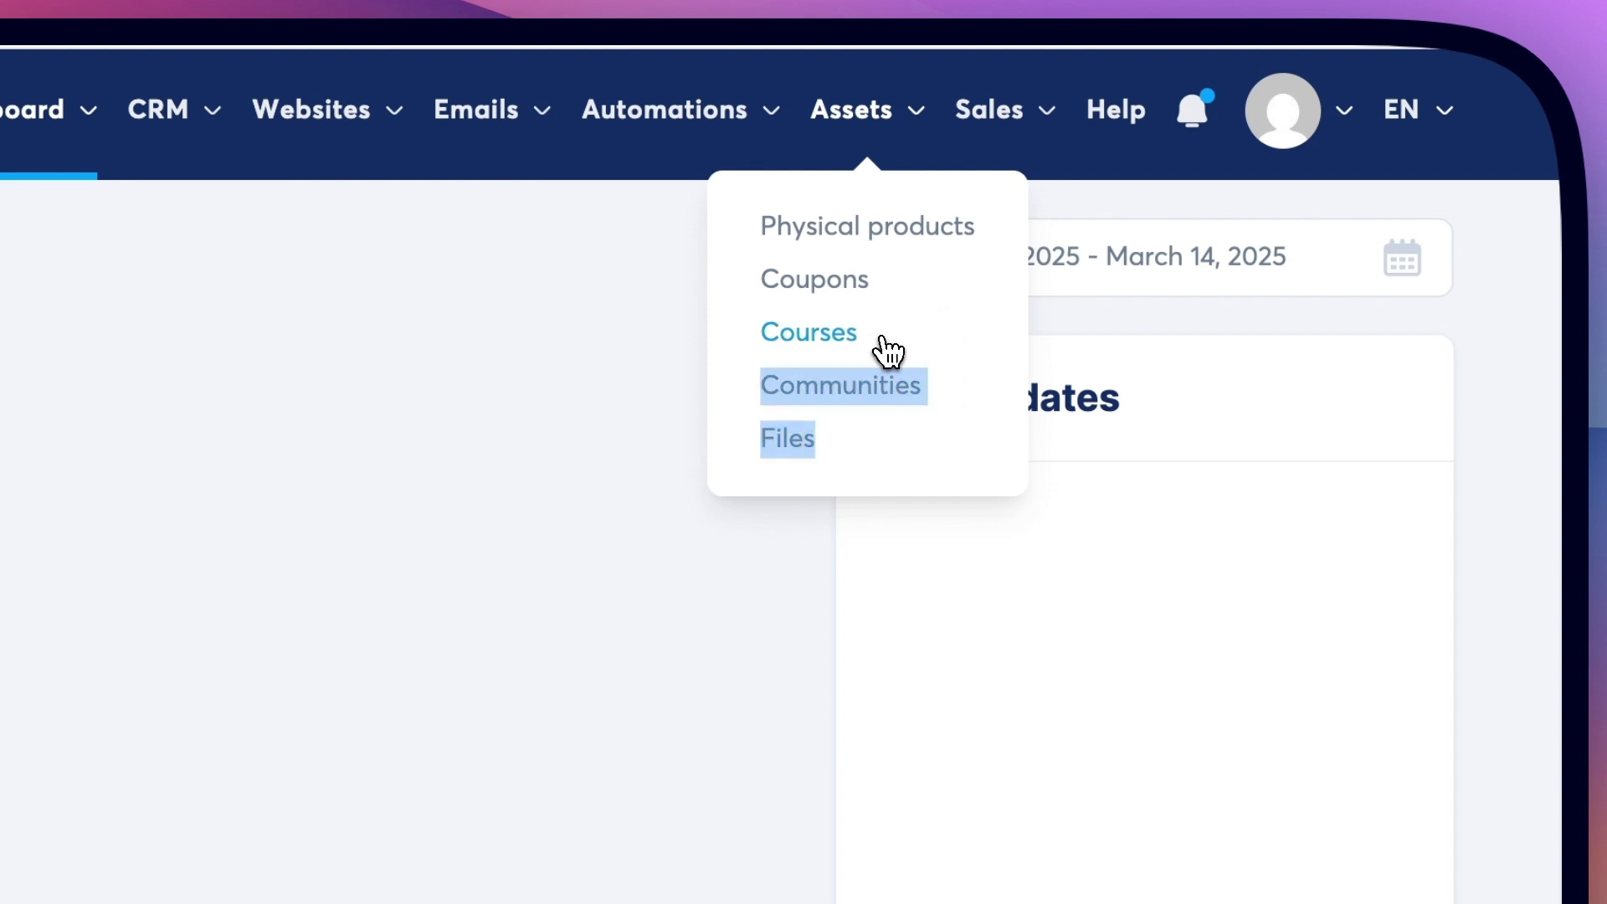
{"action": "left_click_drag", "start_coordinate": [886, 342], "coordinate": [879, 343]}
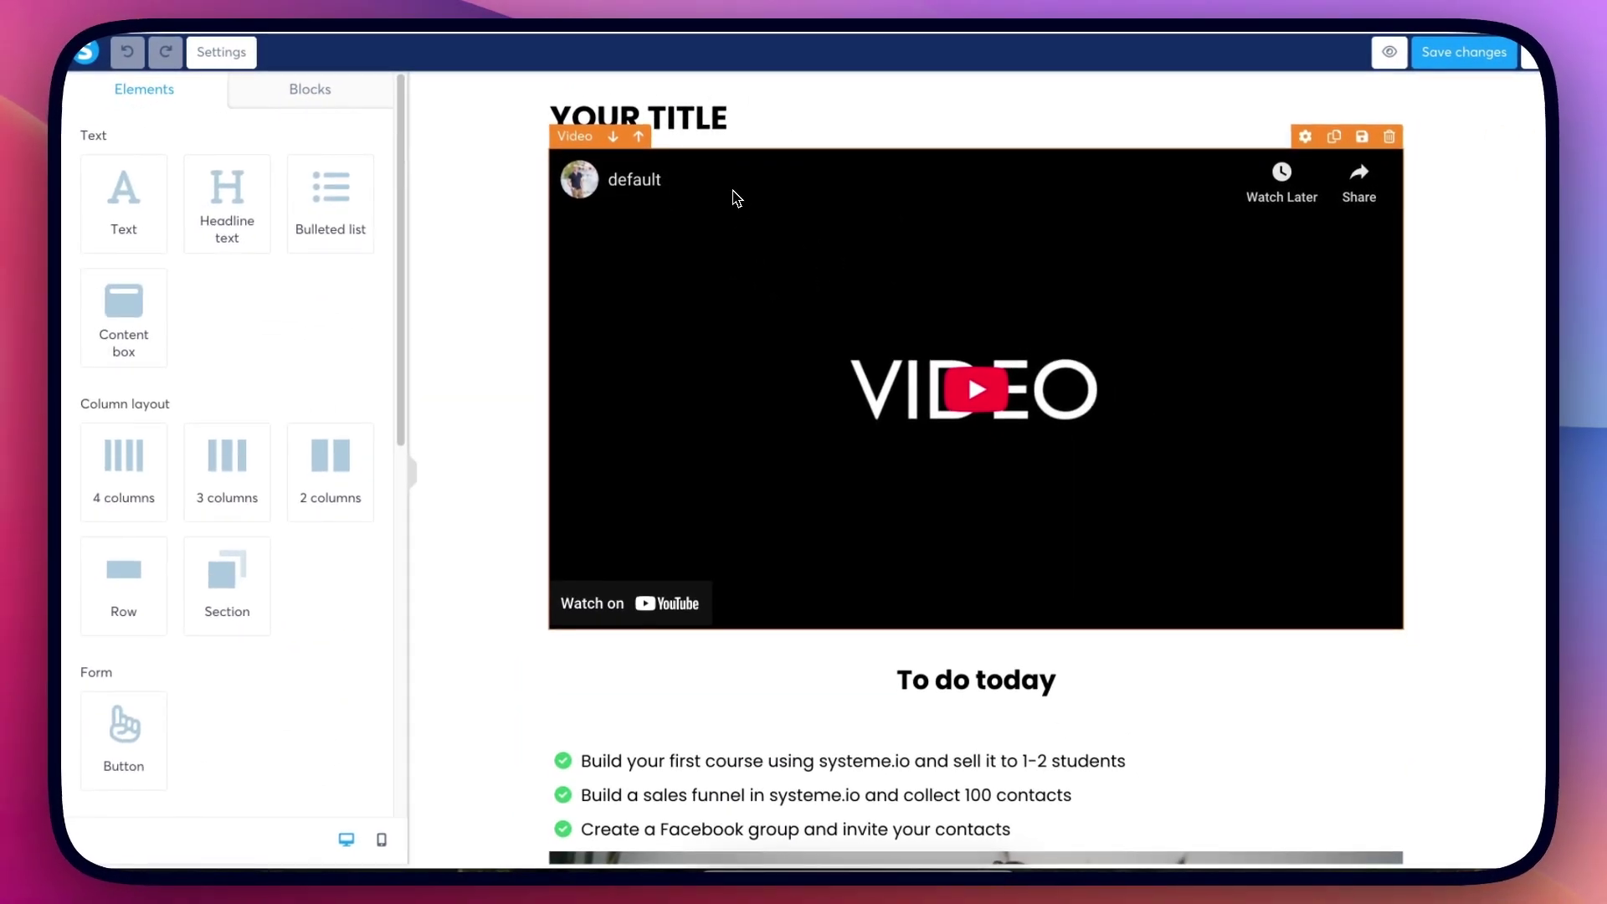
Step: Look over the course lesson page and its editor elements, and try placing an Image element on the page
{"action": "scroll", "coordinate": [741, 235], "scroll_direction": "down", "scroll_amount": 3}
{"action": "scroll", "coordinate": [234, 225], "scroll_direction": "down", "scroll_amount": 1}
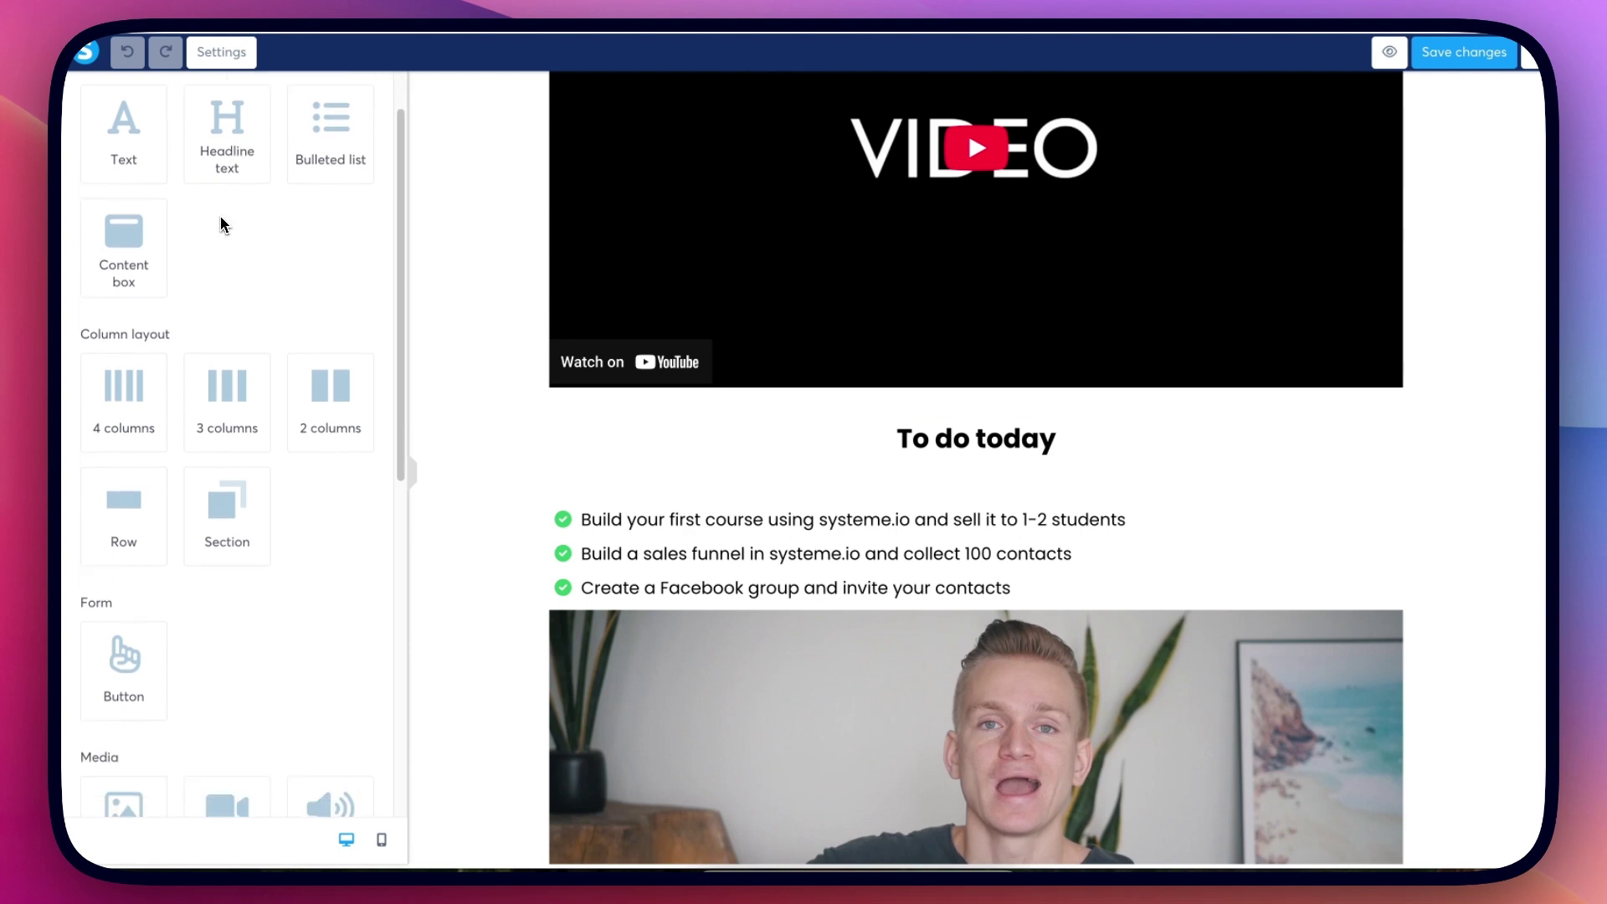
{"action": "scroll", "coordinate": [223, 267], "scroll_direction": "down", "scroll_amount": 5}
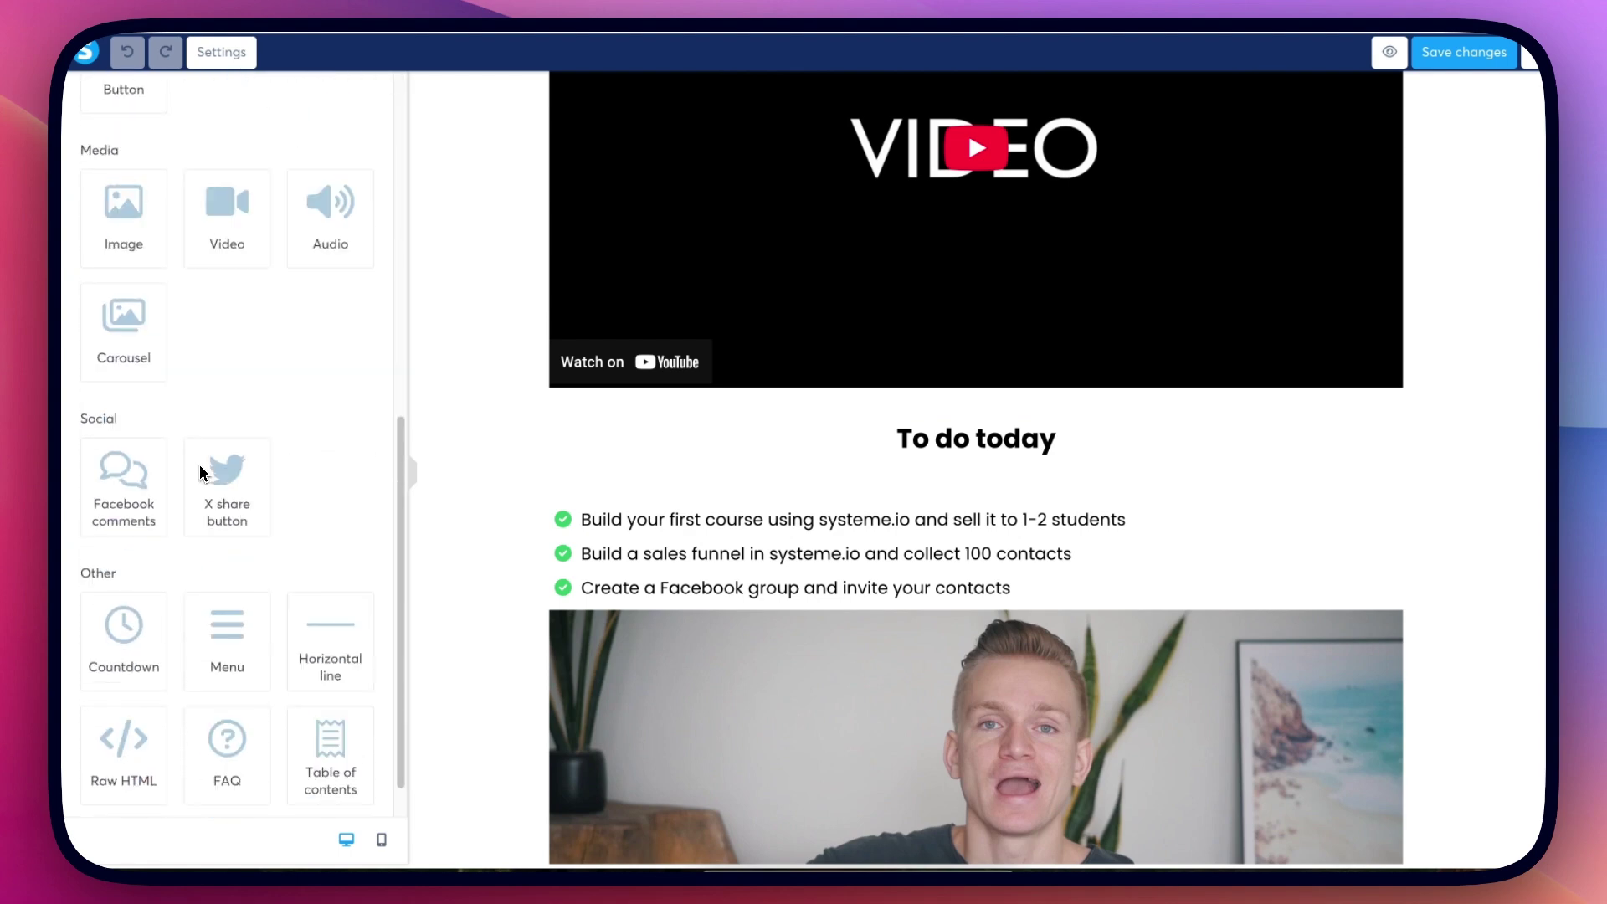
{"action": "scroll", "coordinate": [206, 490], "scroll_direction": "up", "scroll_amount": 4}
{"action": "scroll", "coordinate": [209, 491], "scroll_direction": "down", "scroll_amount": 1}
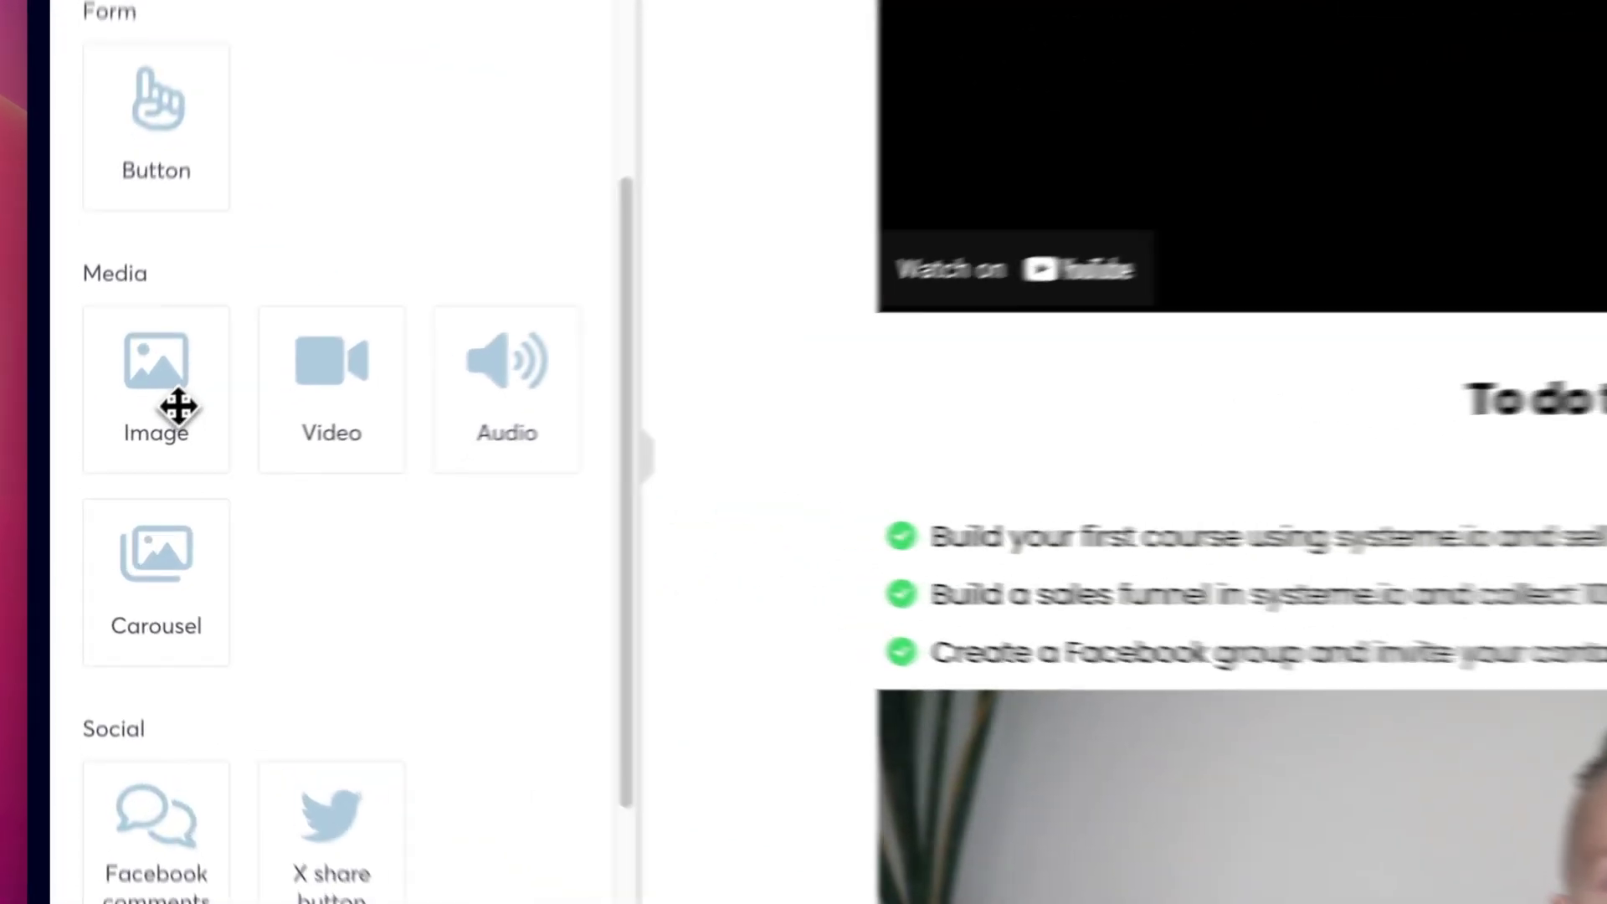
{"action": "left_click_drag", "start_coordinate": [140, 442], "coordinate": [709, 418]}
{"action": "left_click_drag", "start_coordinate": [774, 368], "coordinate": [267, 410]}
Step: Review the lesson editor's remaining elements, from column layouts and media to social, countdown, raw HTML and FAQ
{"action": "scroll", "coordinate": [305, 431], "scroll_direction": "down", "scroll_amount": 3}
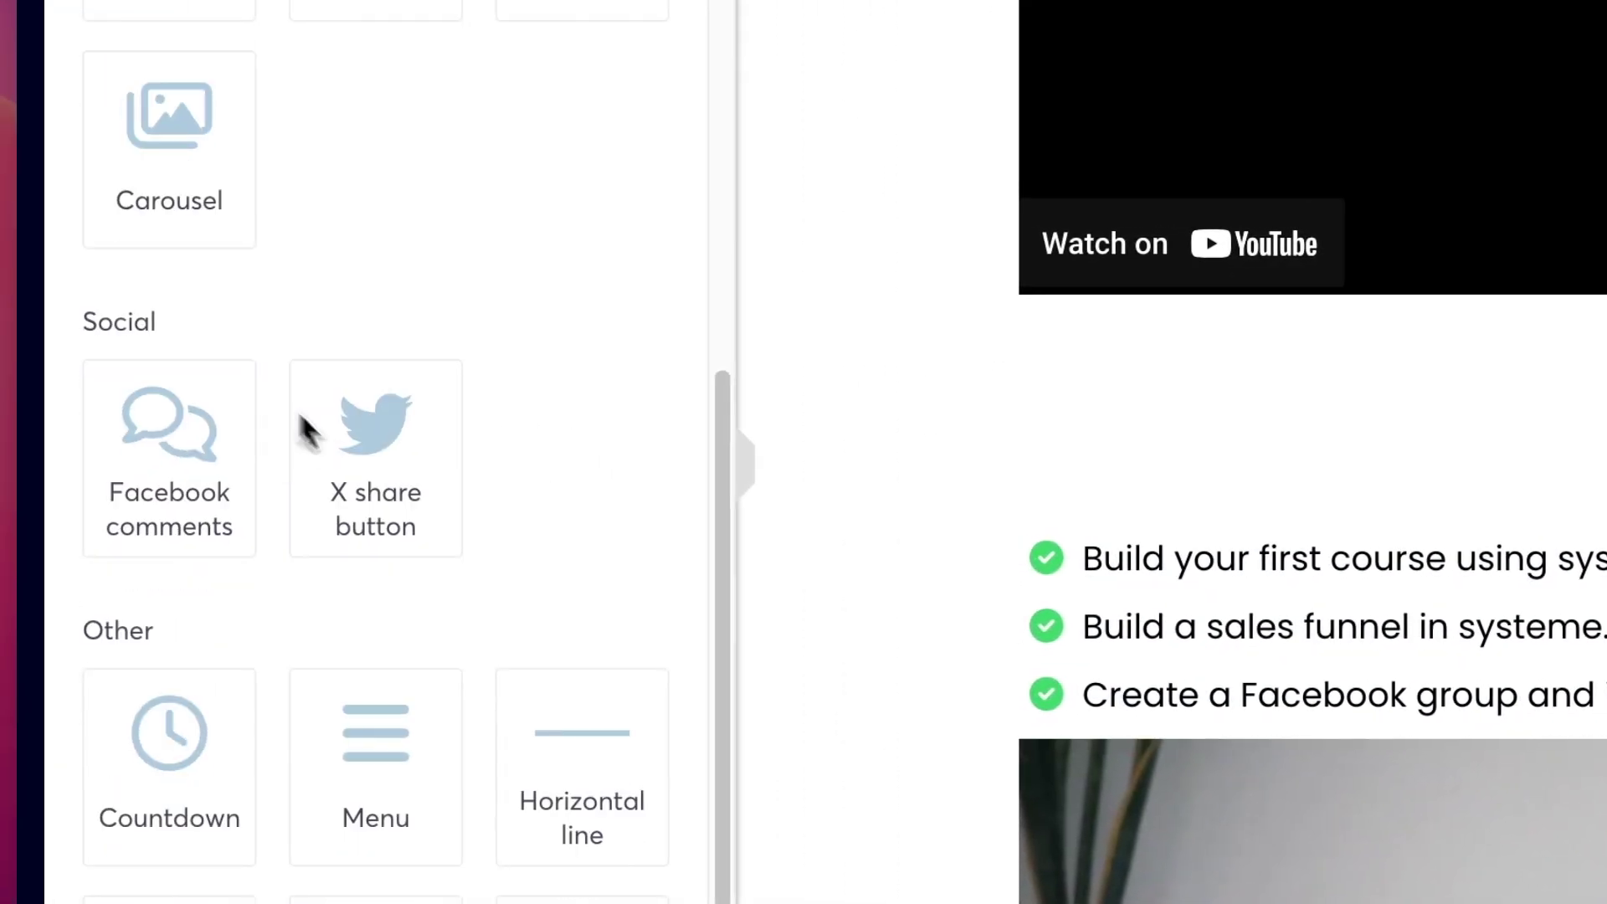
{"action": "scroll", "coordinate": [360, 485], "scroll_direction": "down", "scroll_amount": 1}
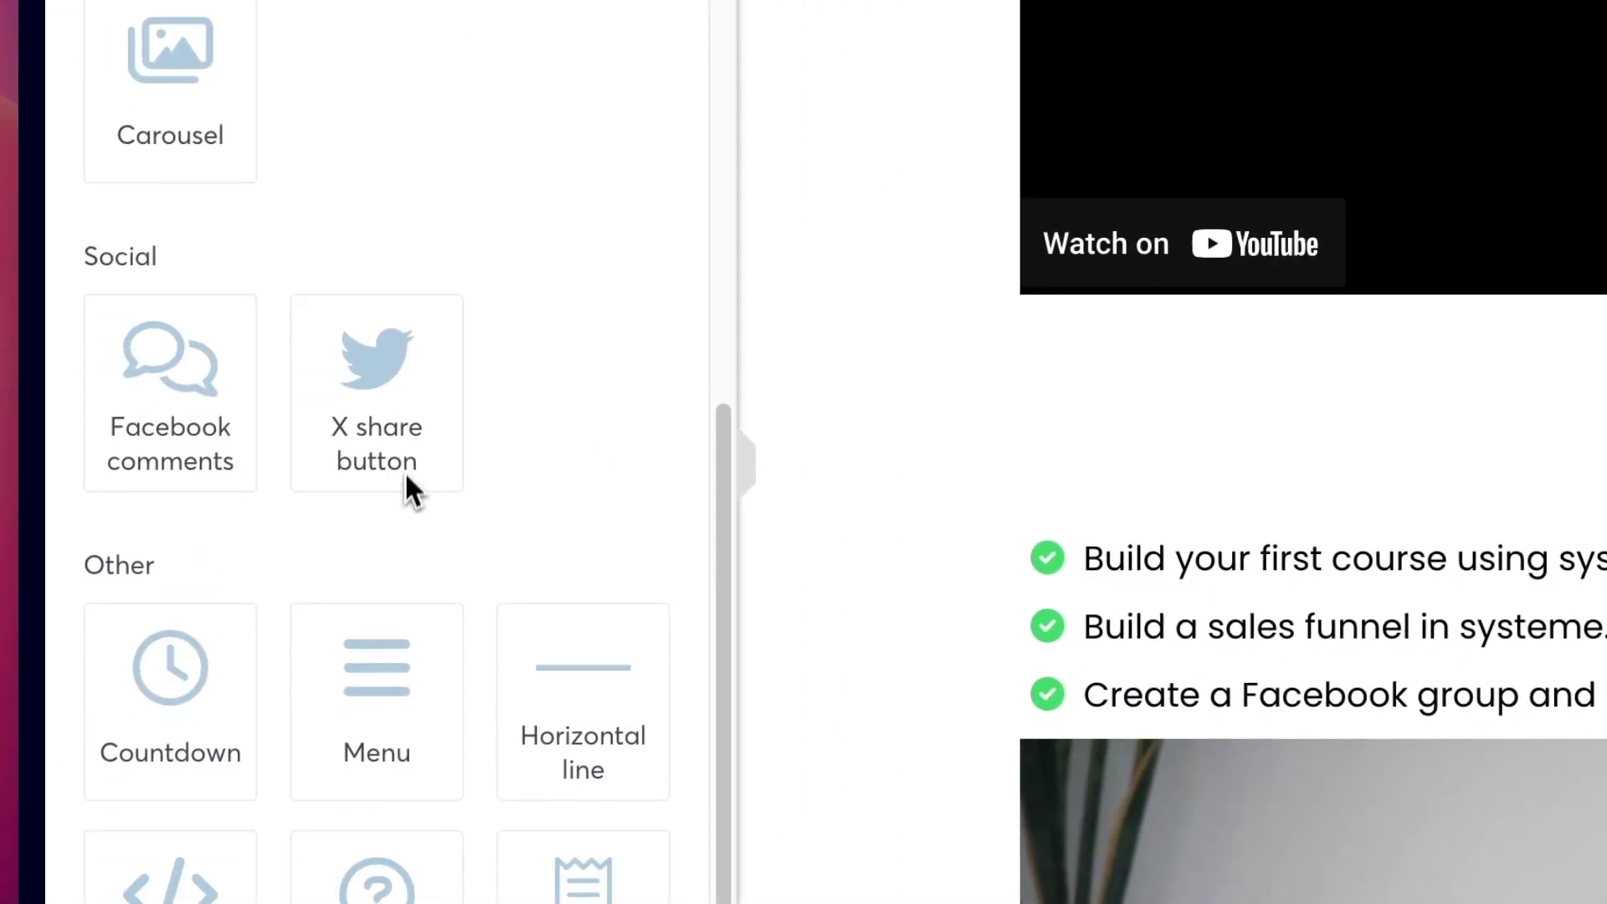
{"action": "scroll", "coordinate": [410, 489], "scroll_direction": "up", "scroll_amount": 5}
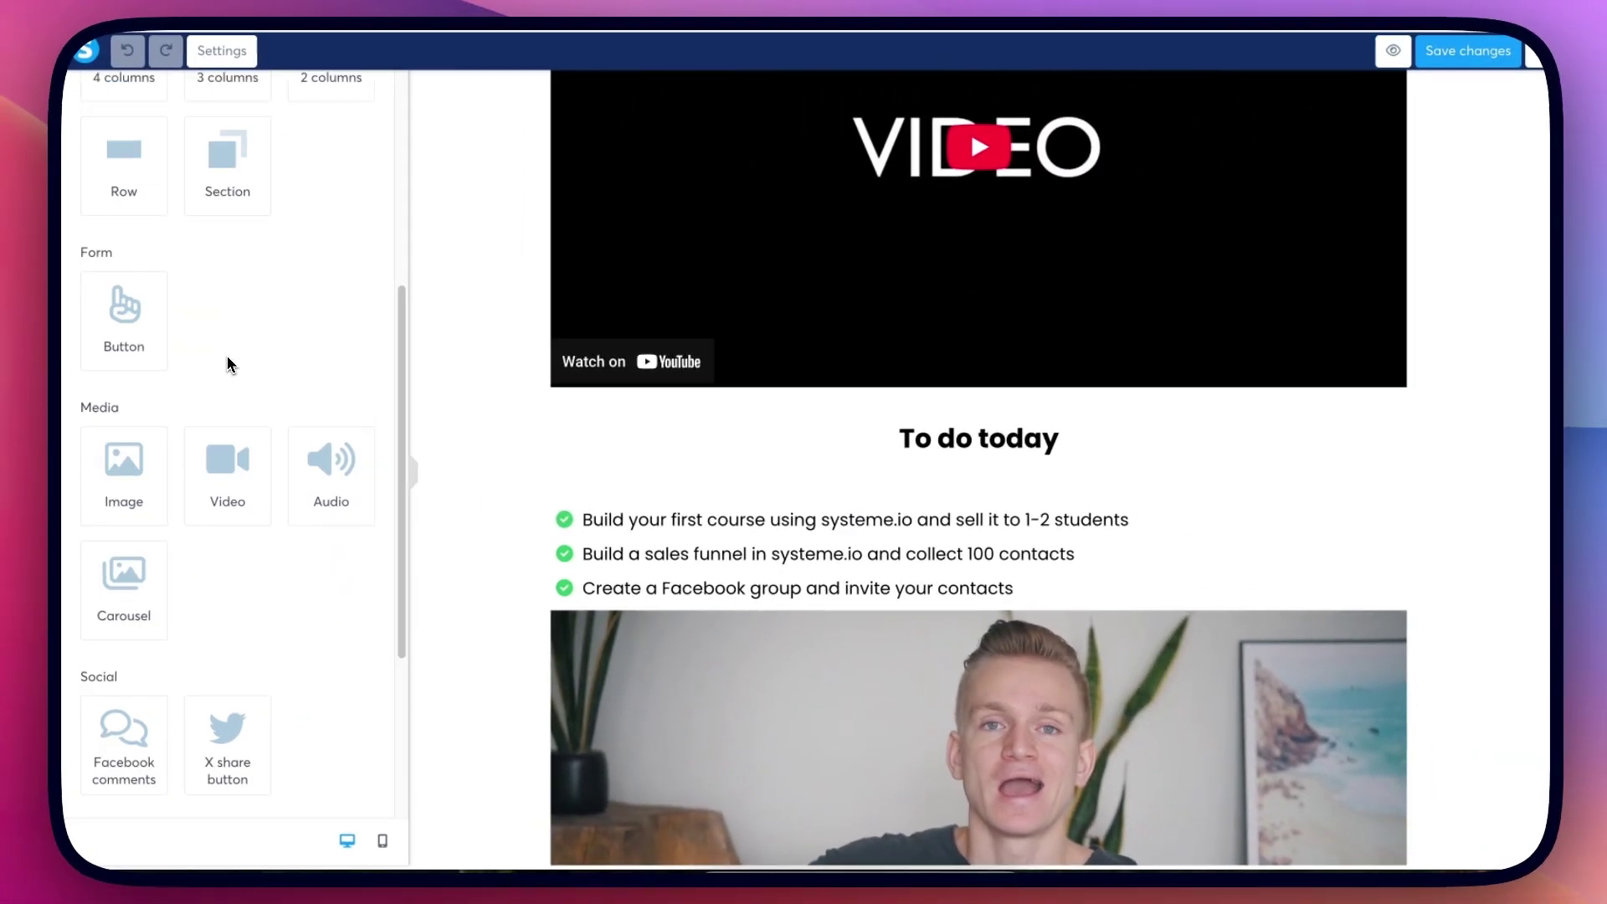
{"action": "scroll", "coordinate": [230, 365], "scroll_direction": "up", "scroll_amount": 4}
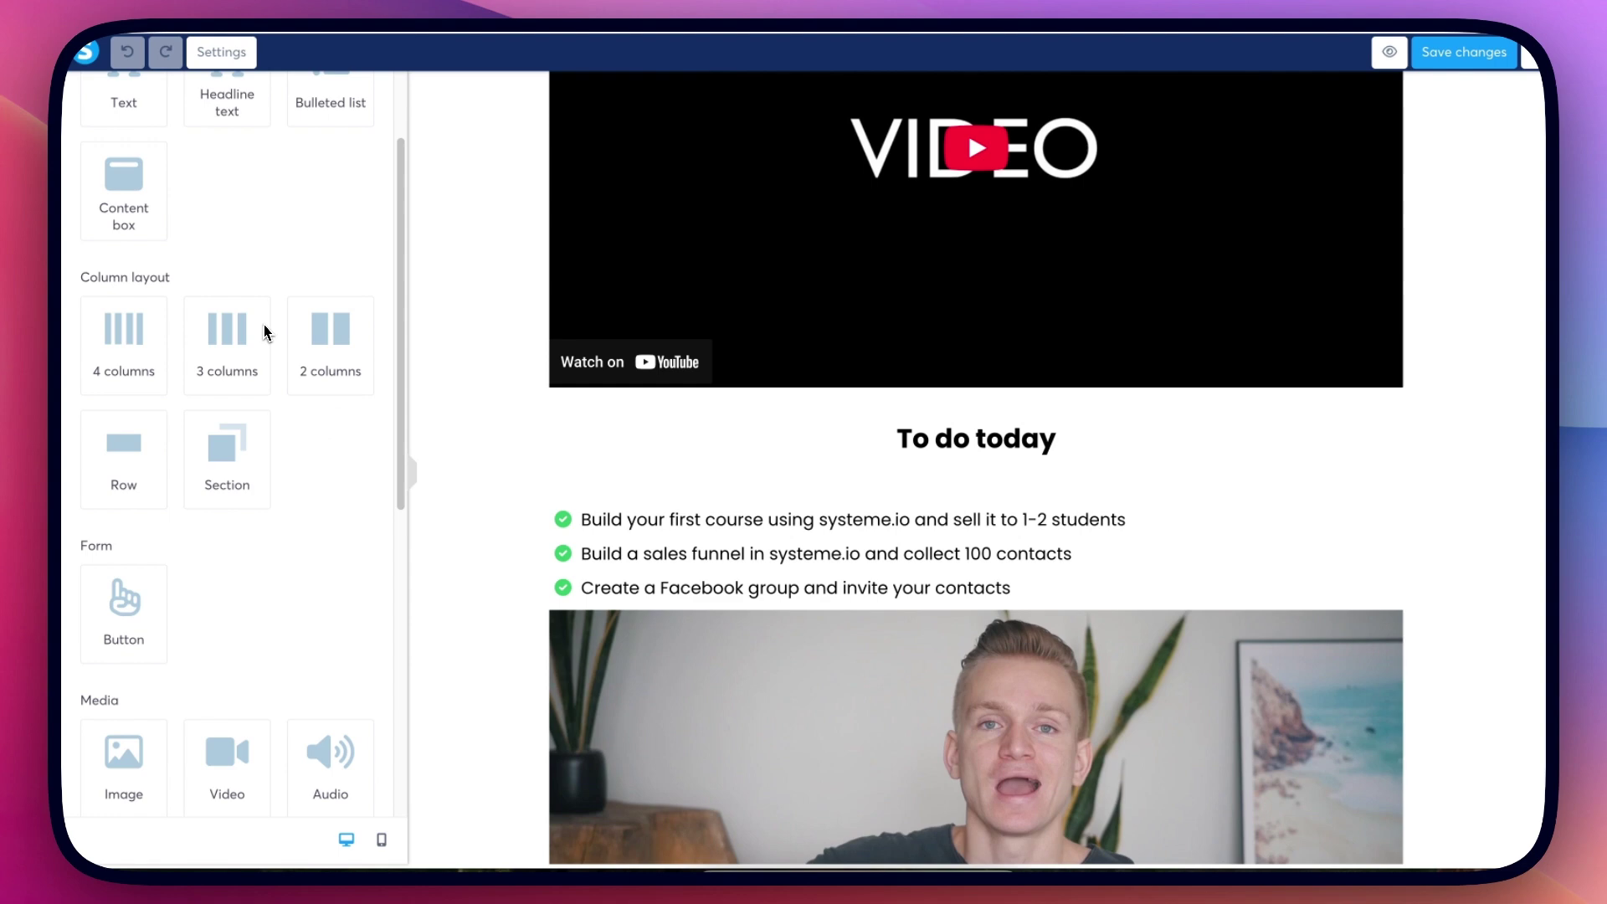
{"action": "scroll", "coordinate": [266, 334], "scroll_direction": "down", "scroll_amount": 8}
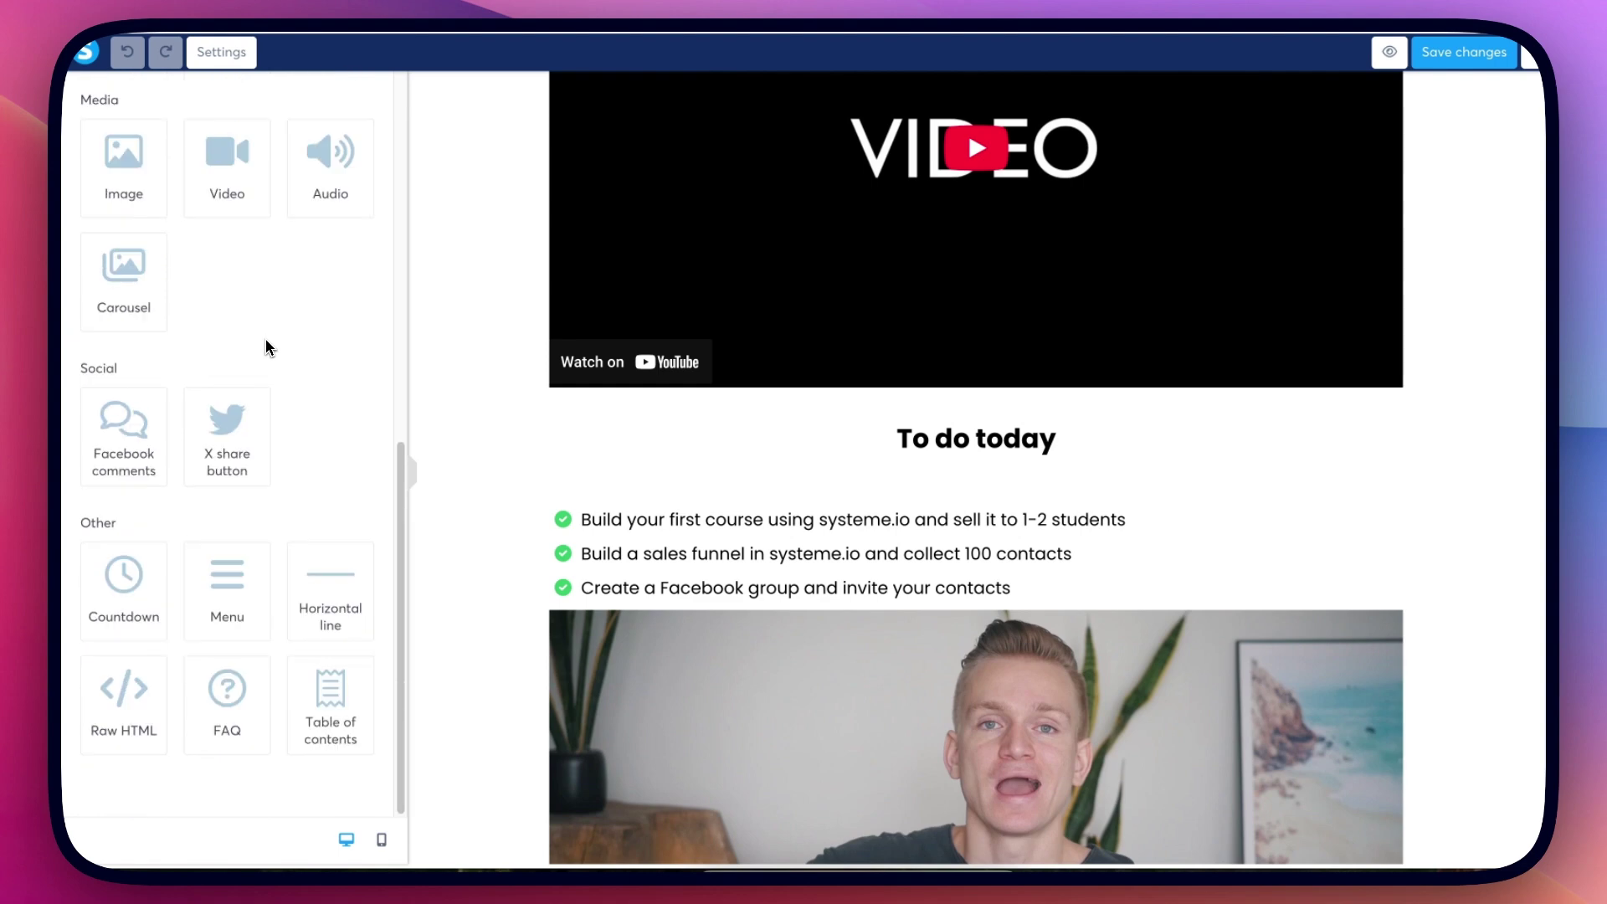
{"action": "scroll", "coordinate": [232, 463], "scroll_direction": "up", "scroll_amount": 9}
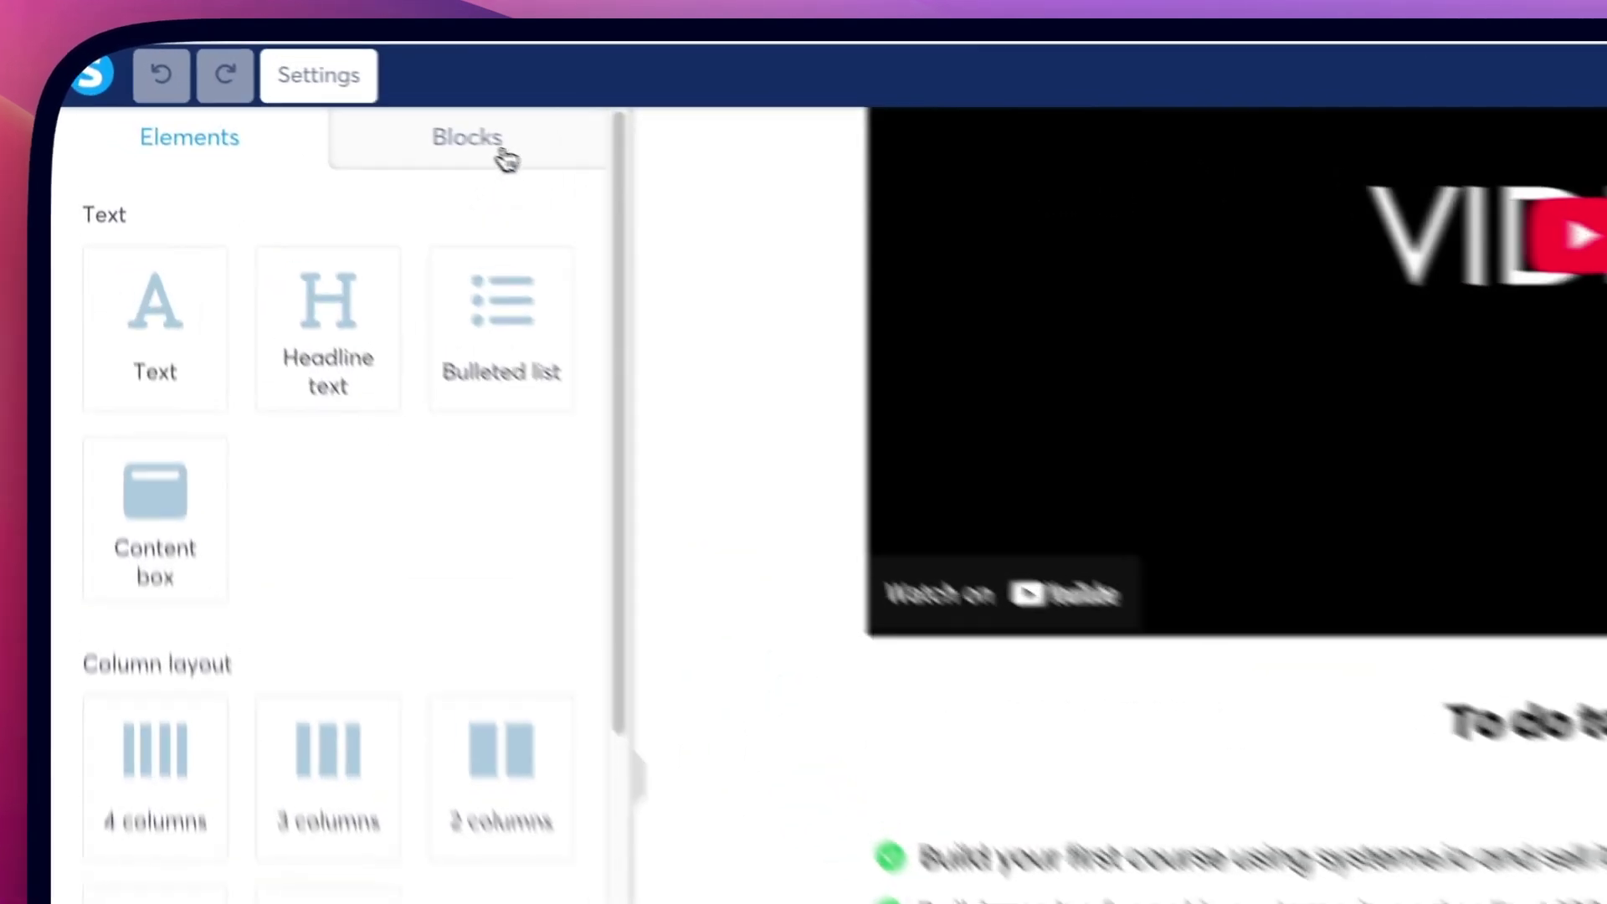
Step: Browse the Welcome block templates in the lesson editor and select the bulleted list under "To do today"
{"action": "left_click", "coordinate": [316, 91]}
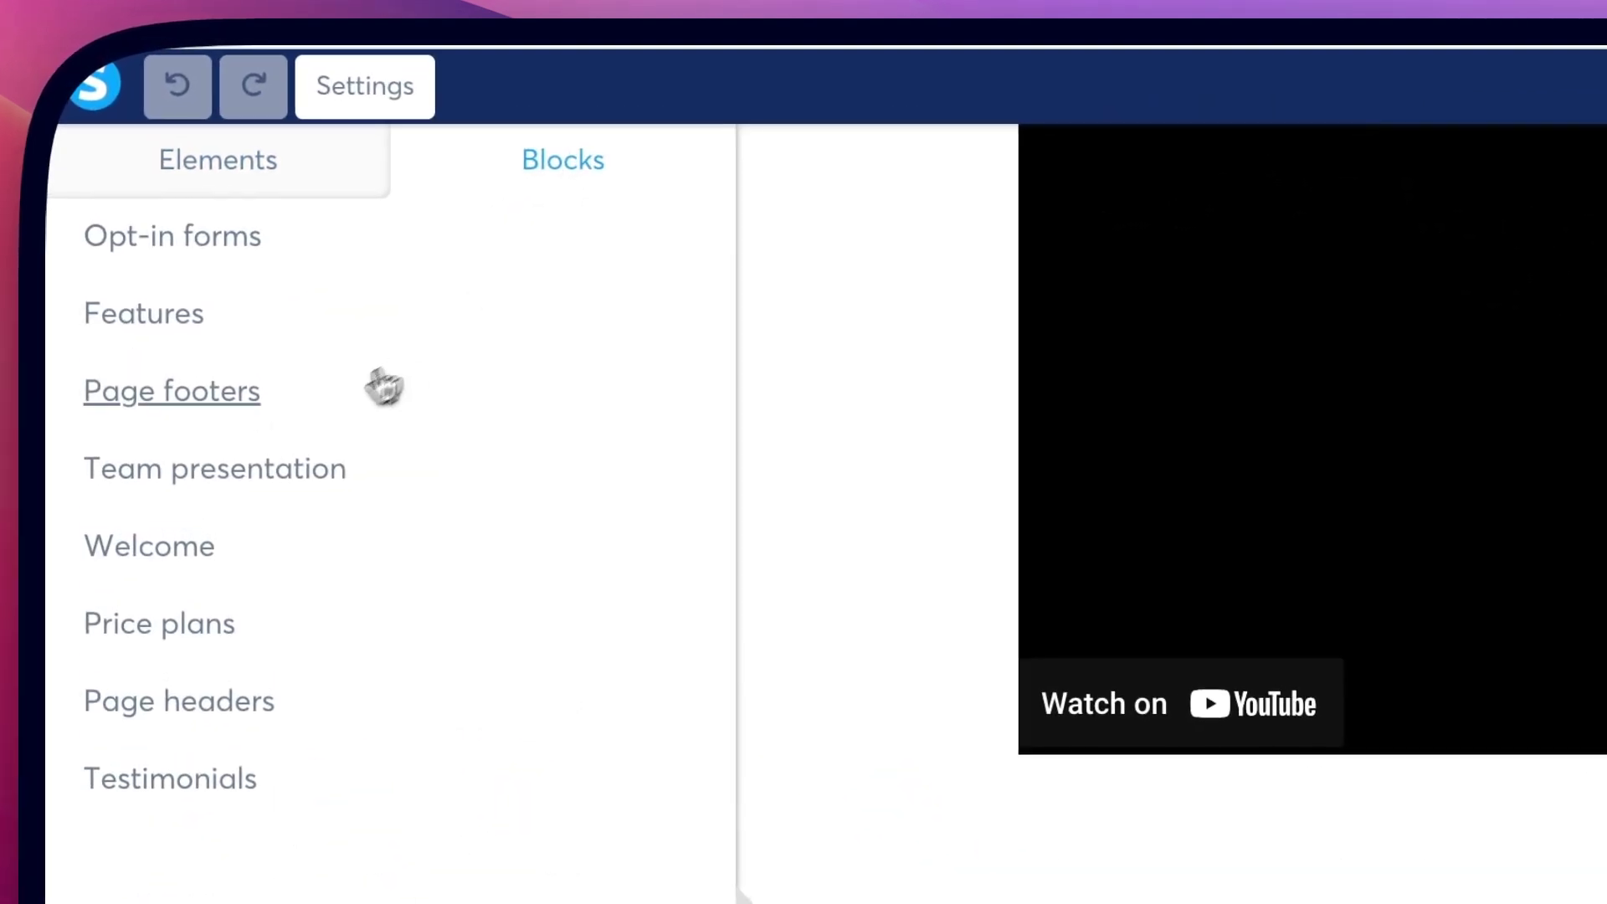
{"action": "left_click", "coordinate": [200, 540]}
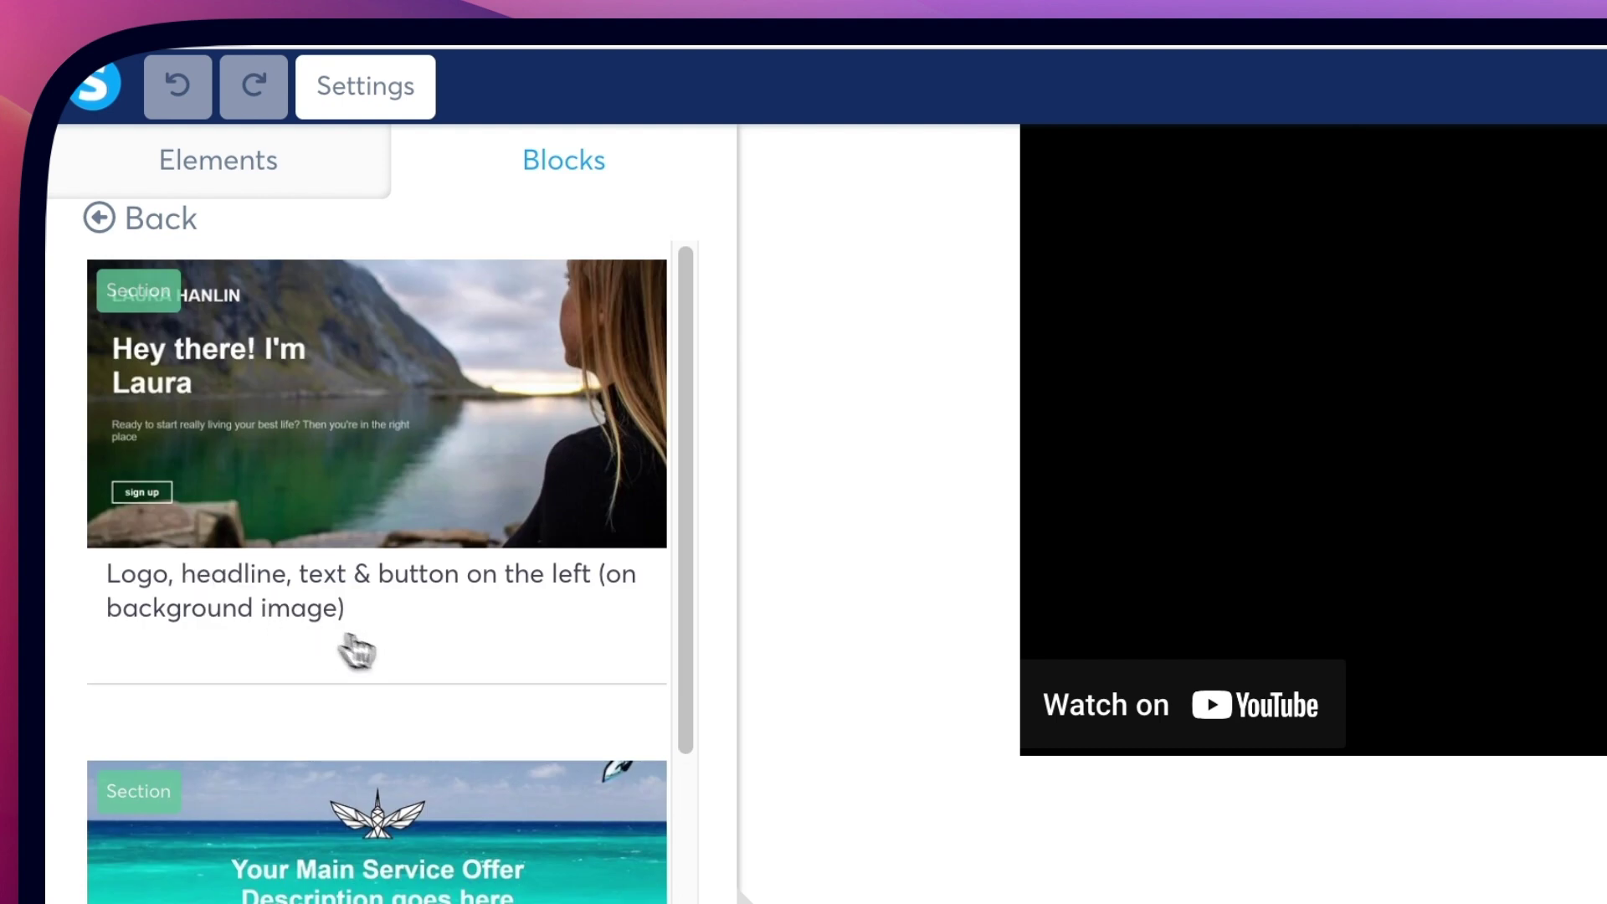
{"action": "scroll", "coordinate": [393, 661], "scroll_direction": "down", "scroll_amount": 10}
{"action": "scroll", "coordinate": [415, 694], "scroll_direction": "down", "scroll_amount": 15}
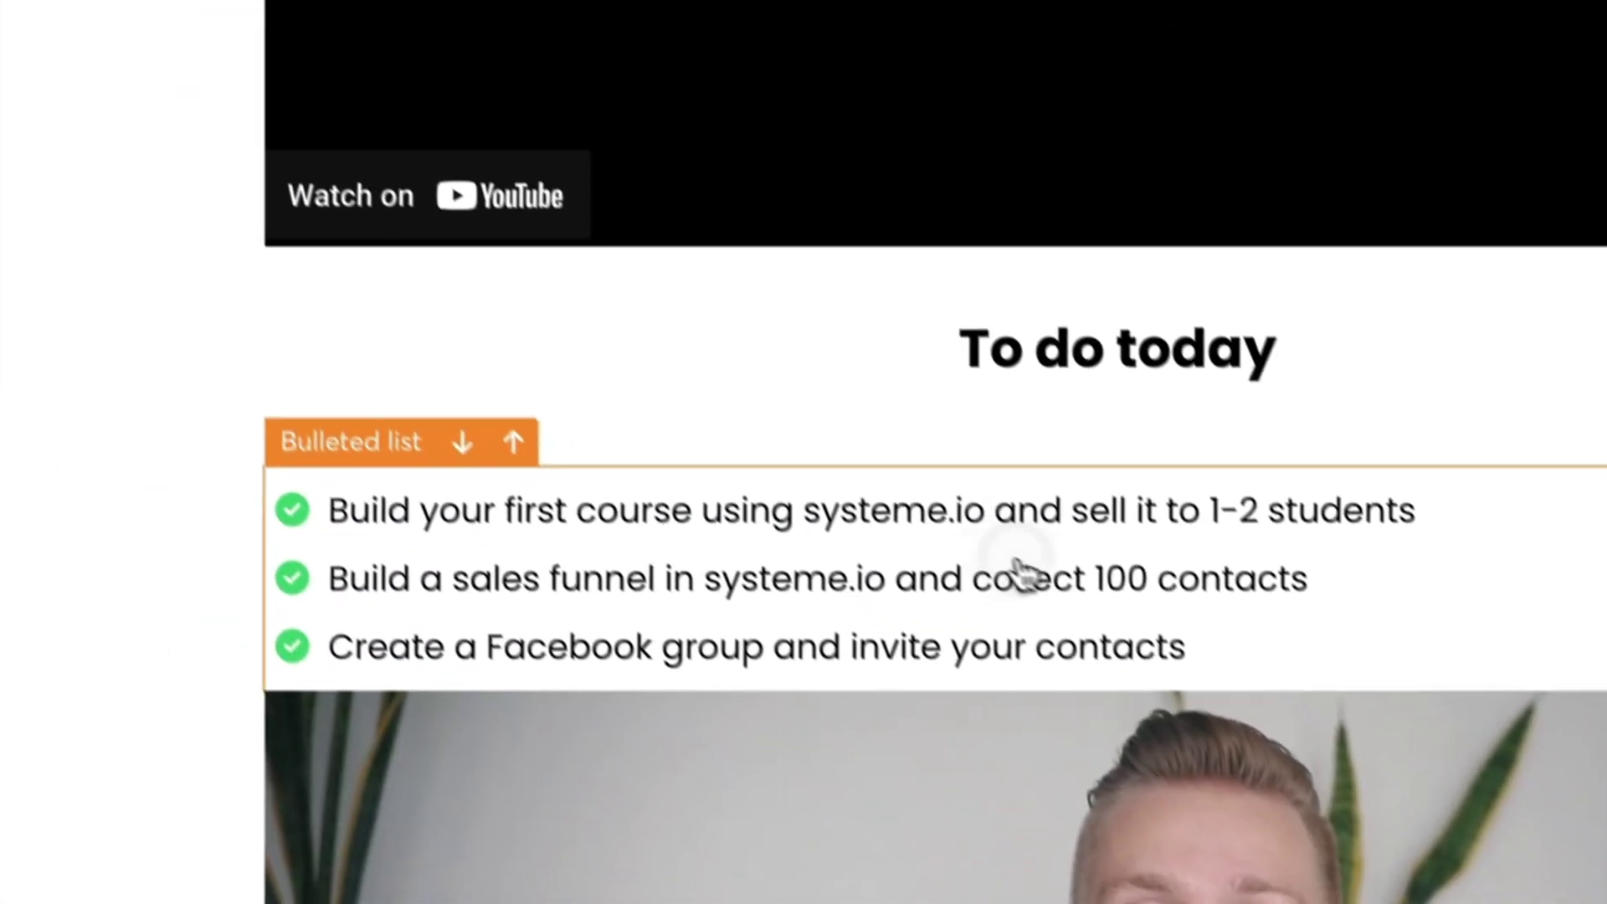
{"action": "left_click", "coordinate": [926, 531]}
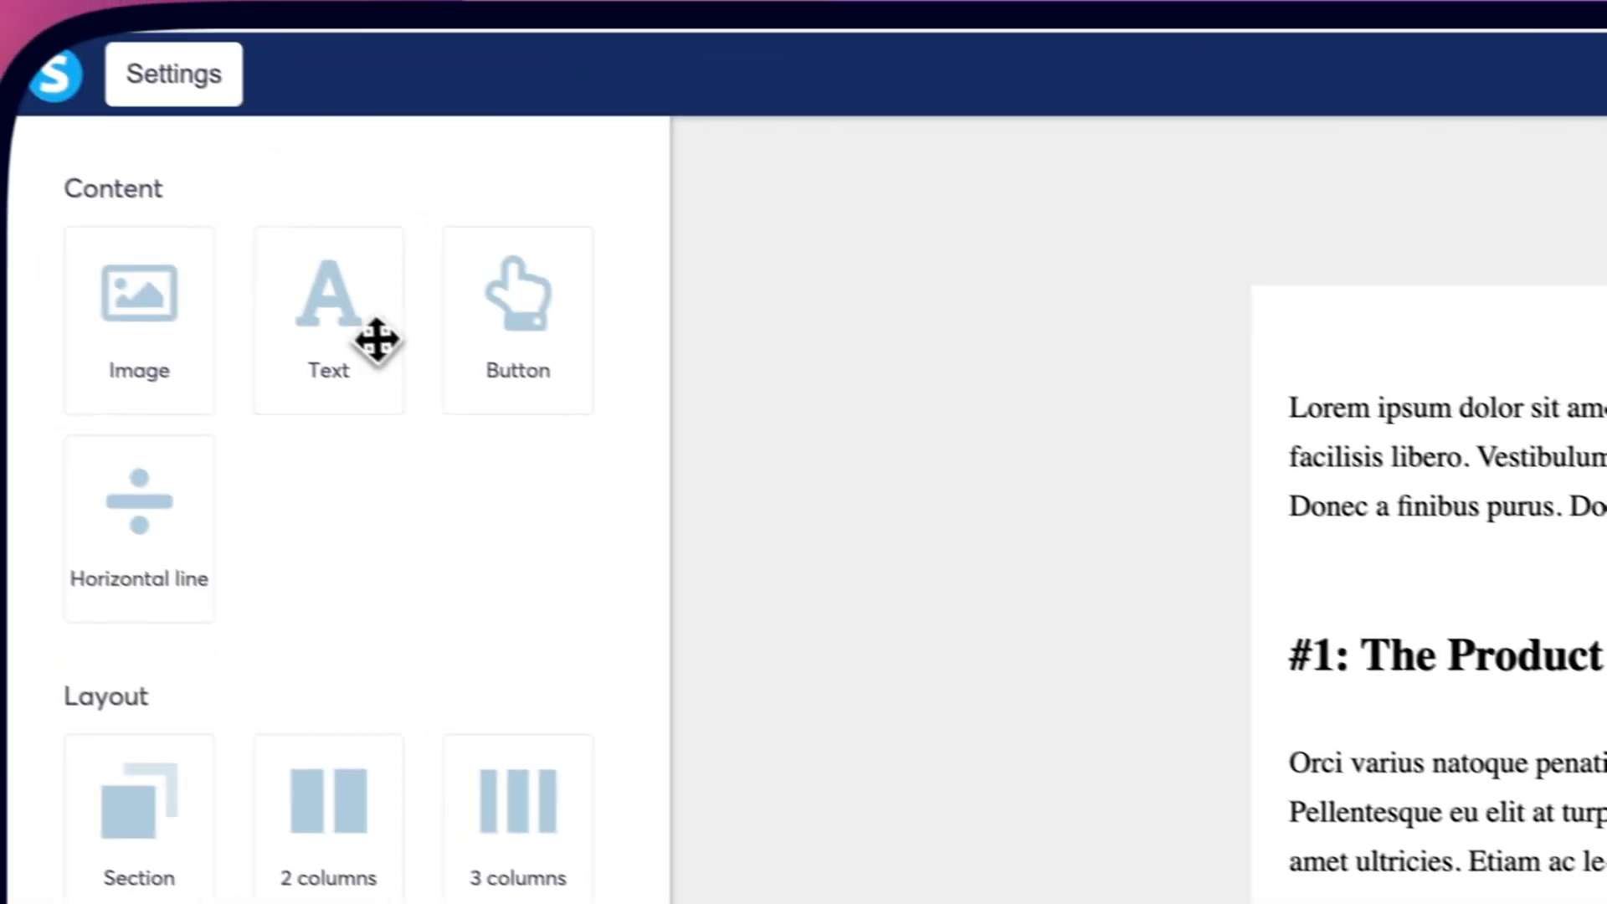
Step: Try placing a Text element in the email, select words under "#1: The Product Funnel Template", and look over the sections below
{"action": "left_click_drag", "start_coordinate": [414, 193], "coordinate": [1605, 465]}
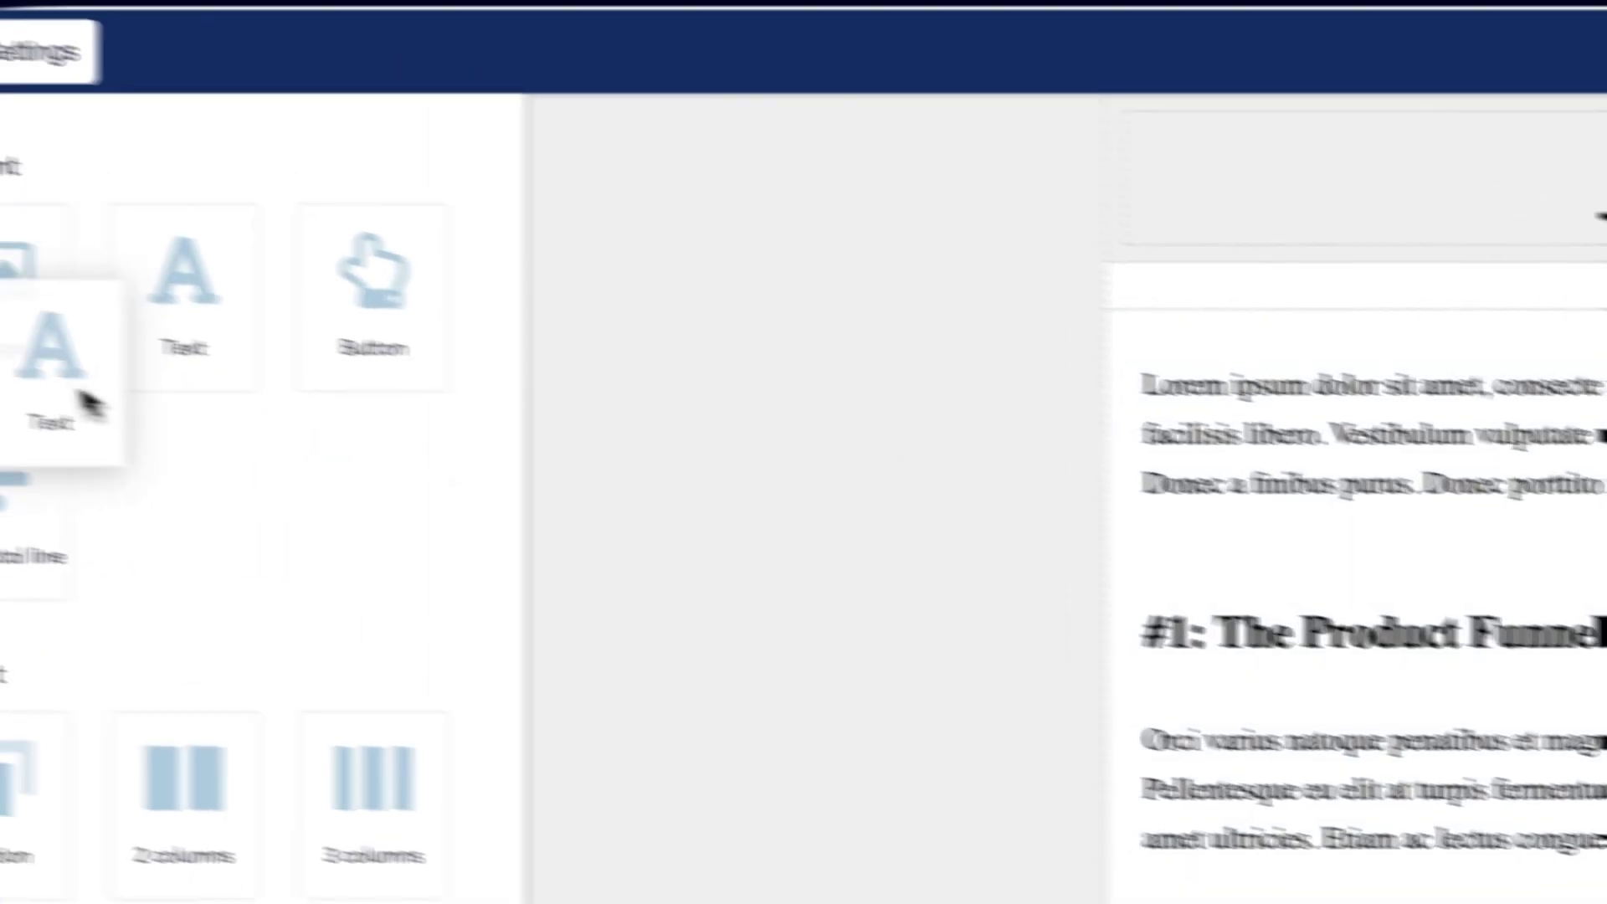
{"action": "left_click_drag", "start_coordinate": [79, 401], "coordinate": [961, 341]}
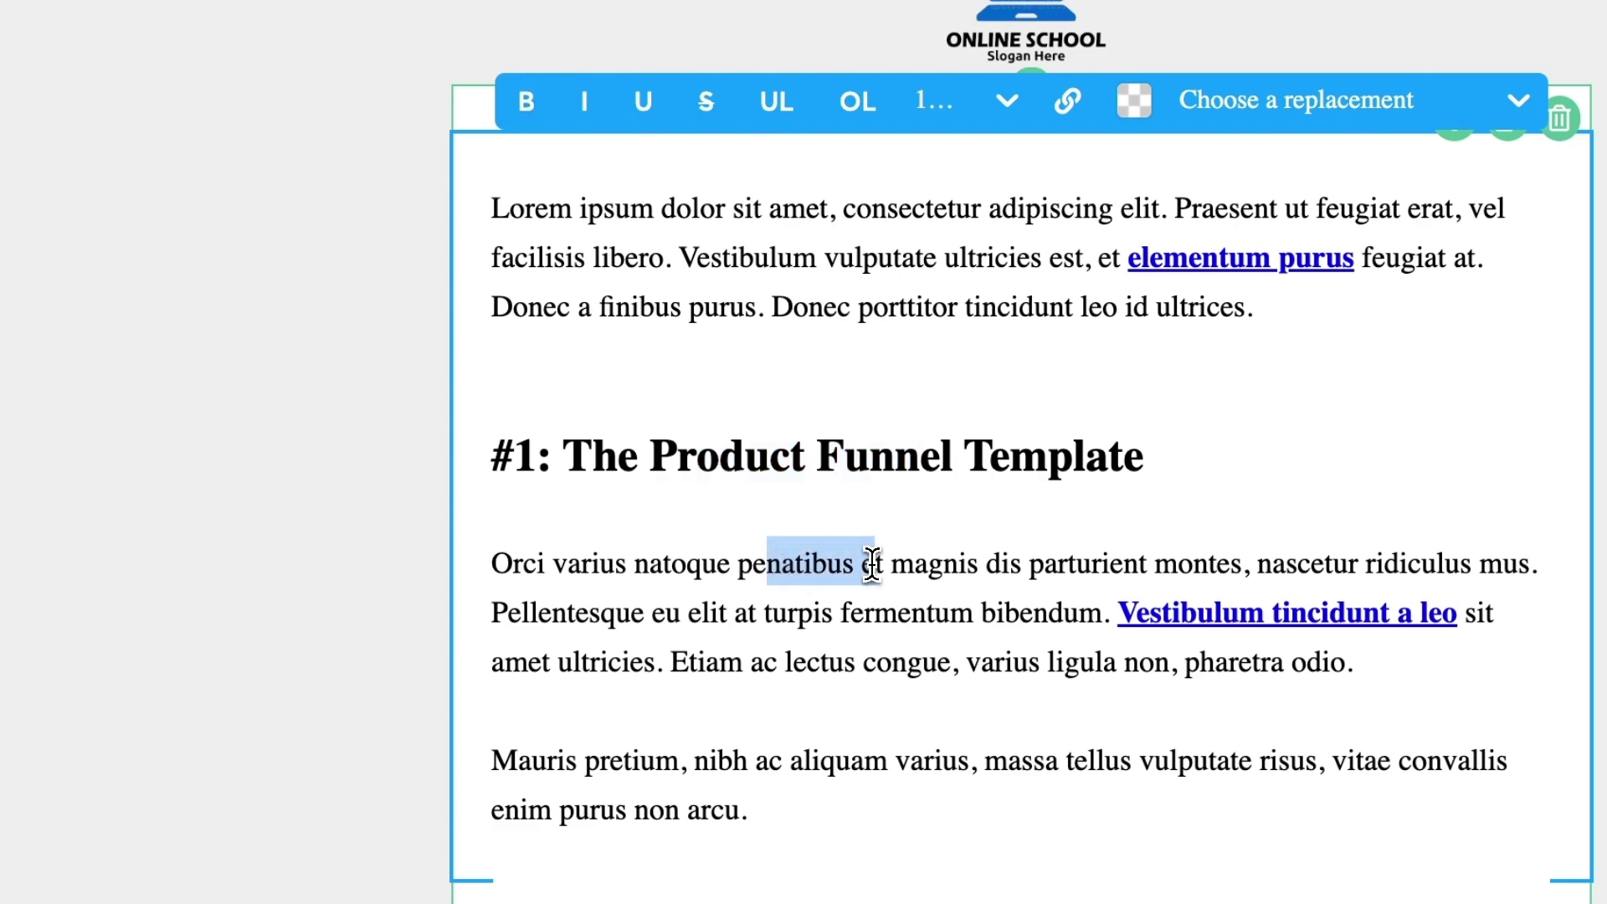
{"action": "left_click_drag", "start_coordinate": [770, 257], "coordinate": [897, 307]}
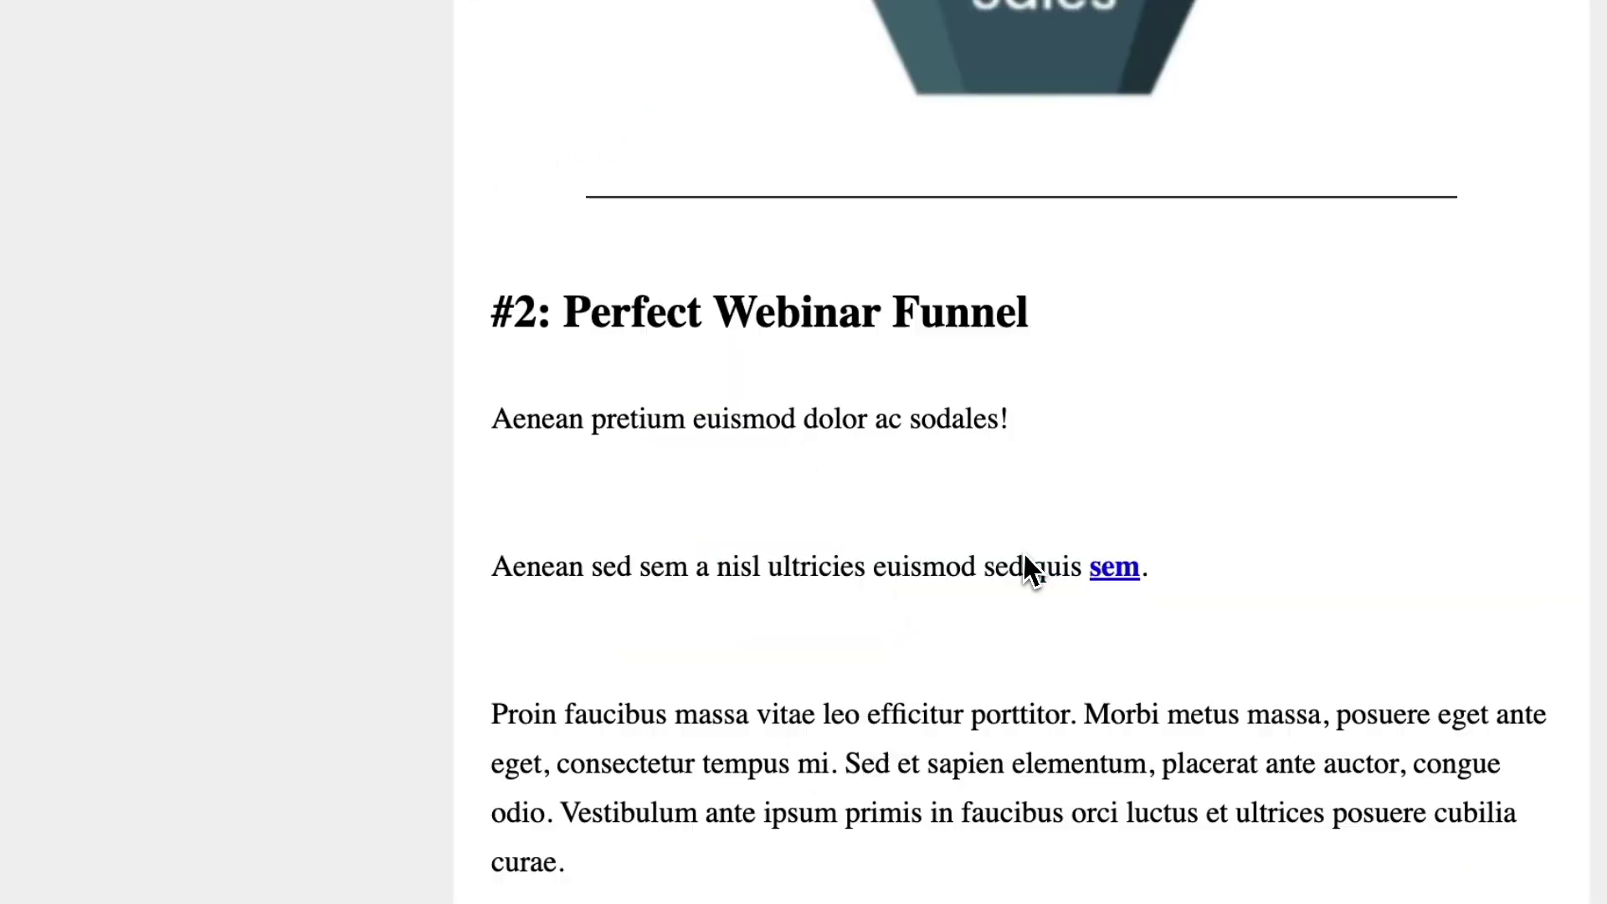
{"action": "scroll", "coordinate": [1027, 563], "scroll_direction": "down", "scroll_amount": 2}
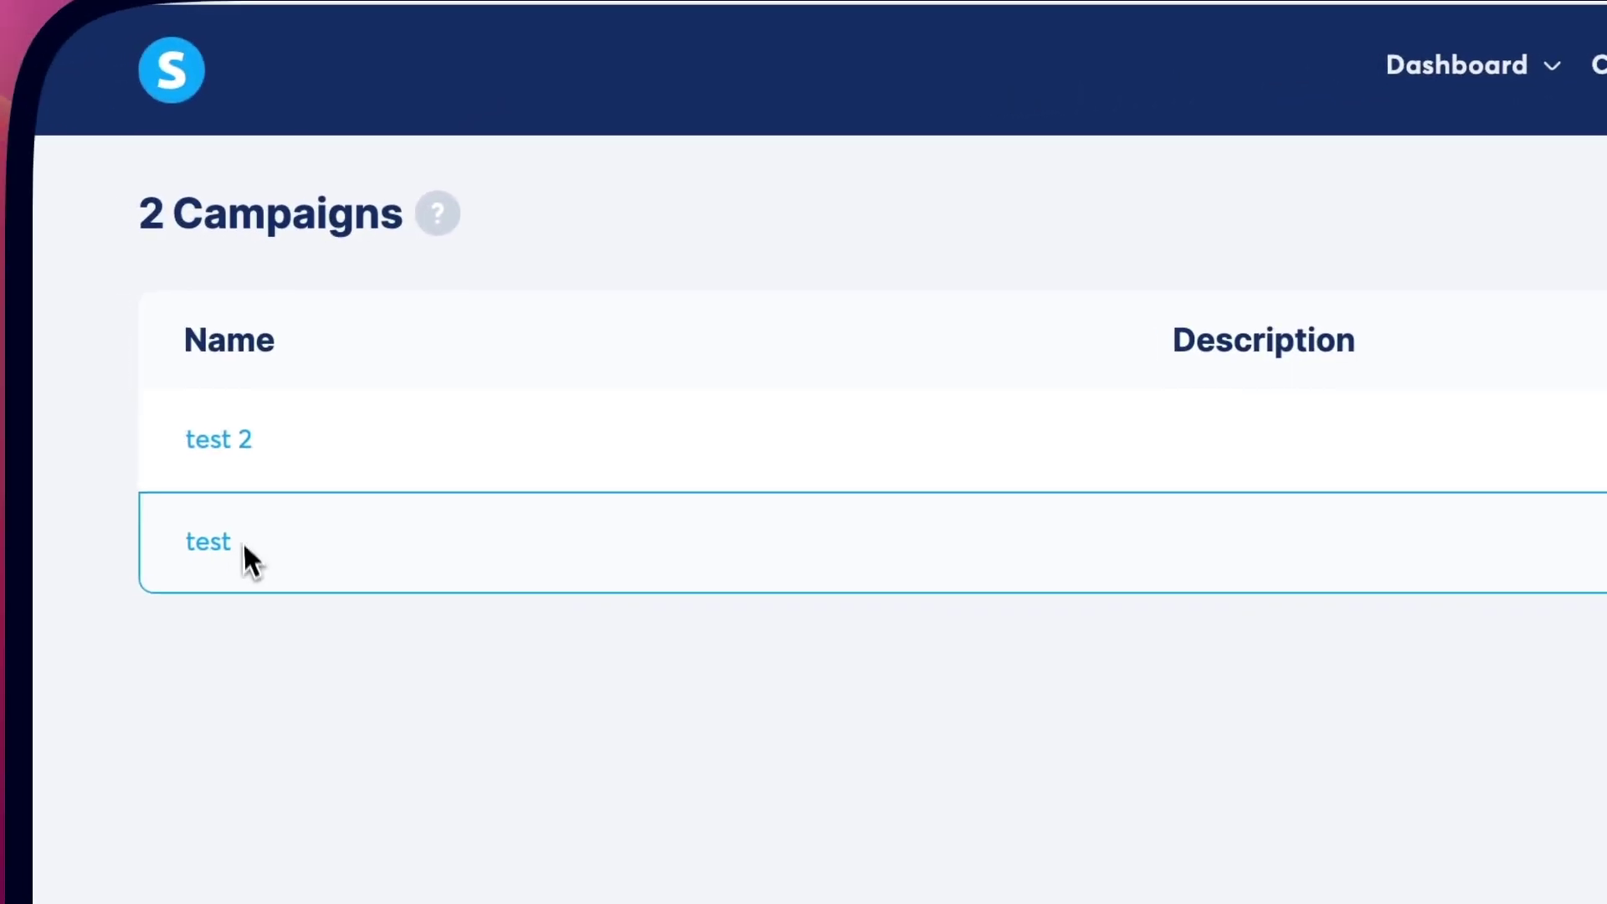
Step: Open the "test" campaign, and examine the newsletter A/B test's duration, email ratio and winner criteria
{"action": "left_click", "coordinate": [219, 544]}
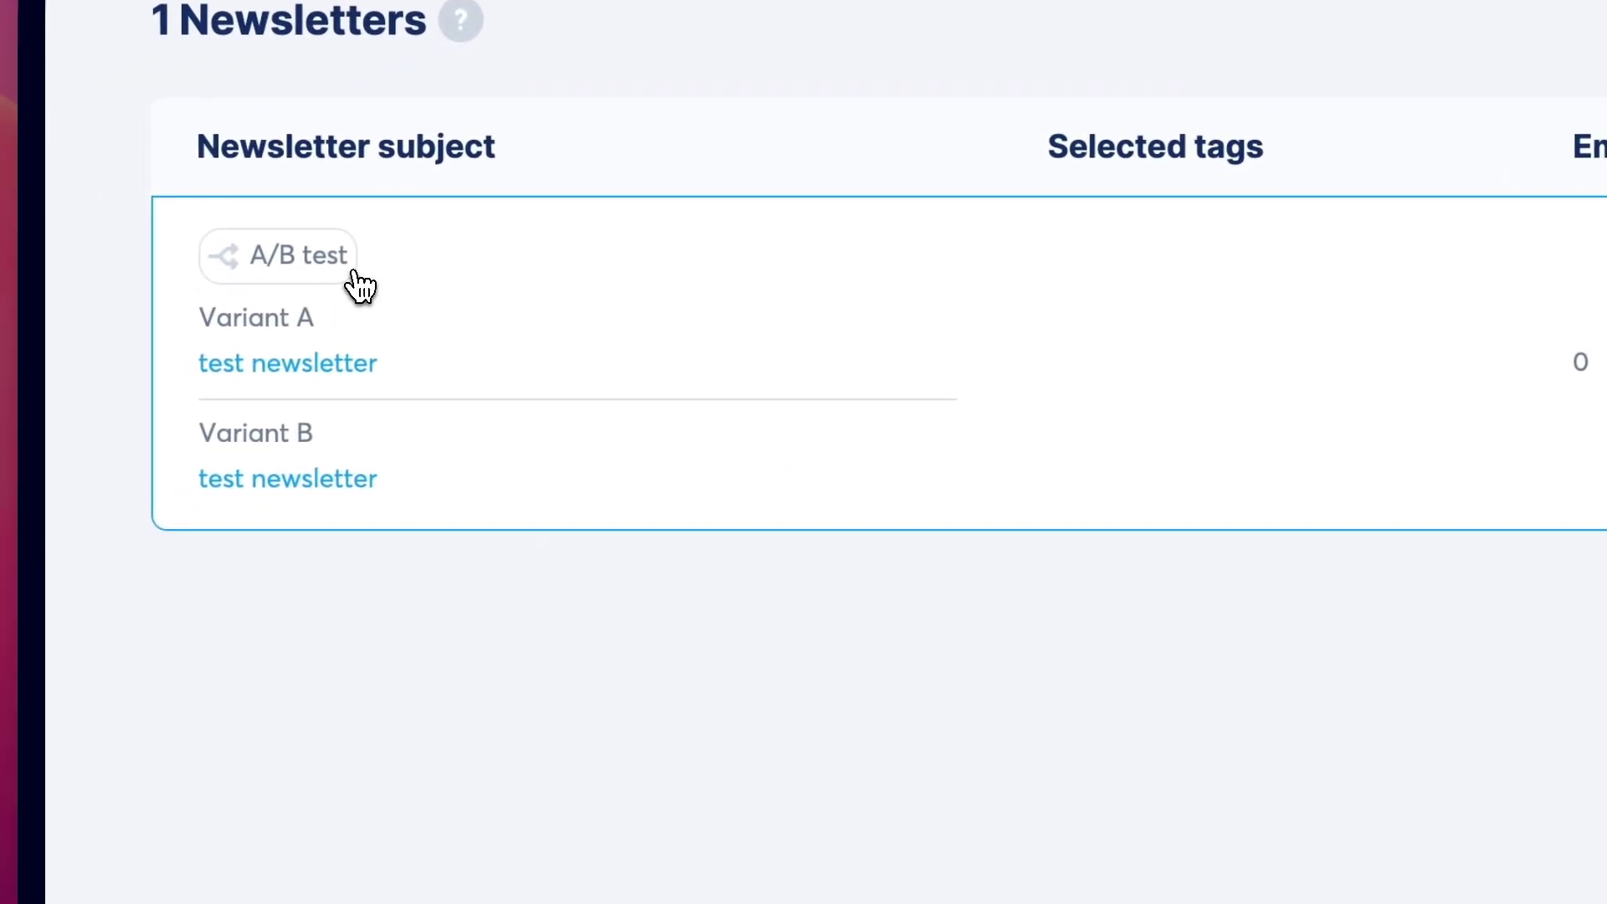
{"action": "left_click", "coordinate": [298, 256]}
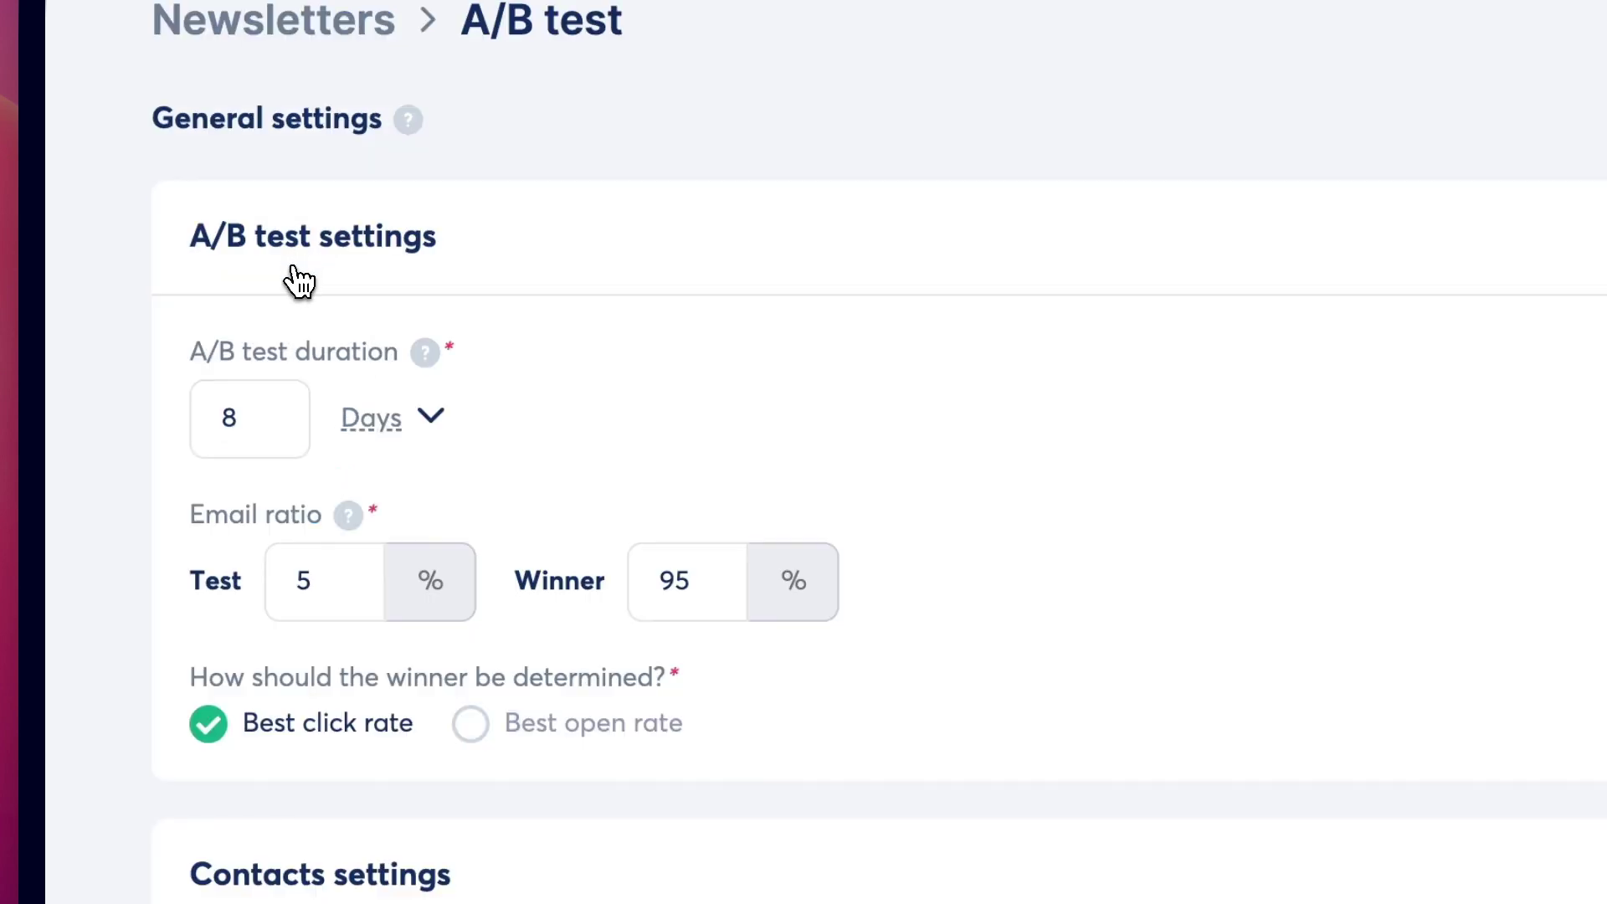
{"action": "scroll", "coordinate": [289, 289], "scroll_direction": "down", "scroll_amount": 3}
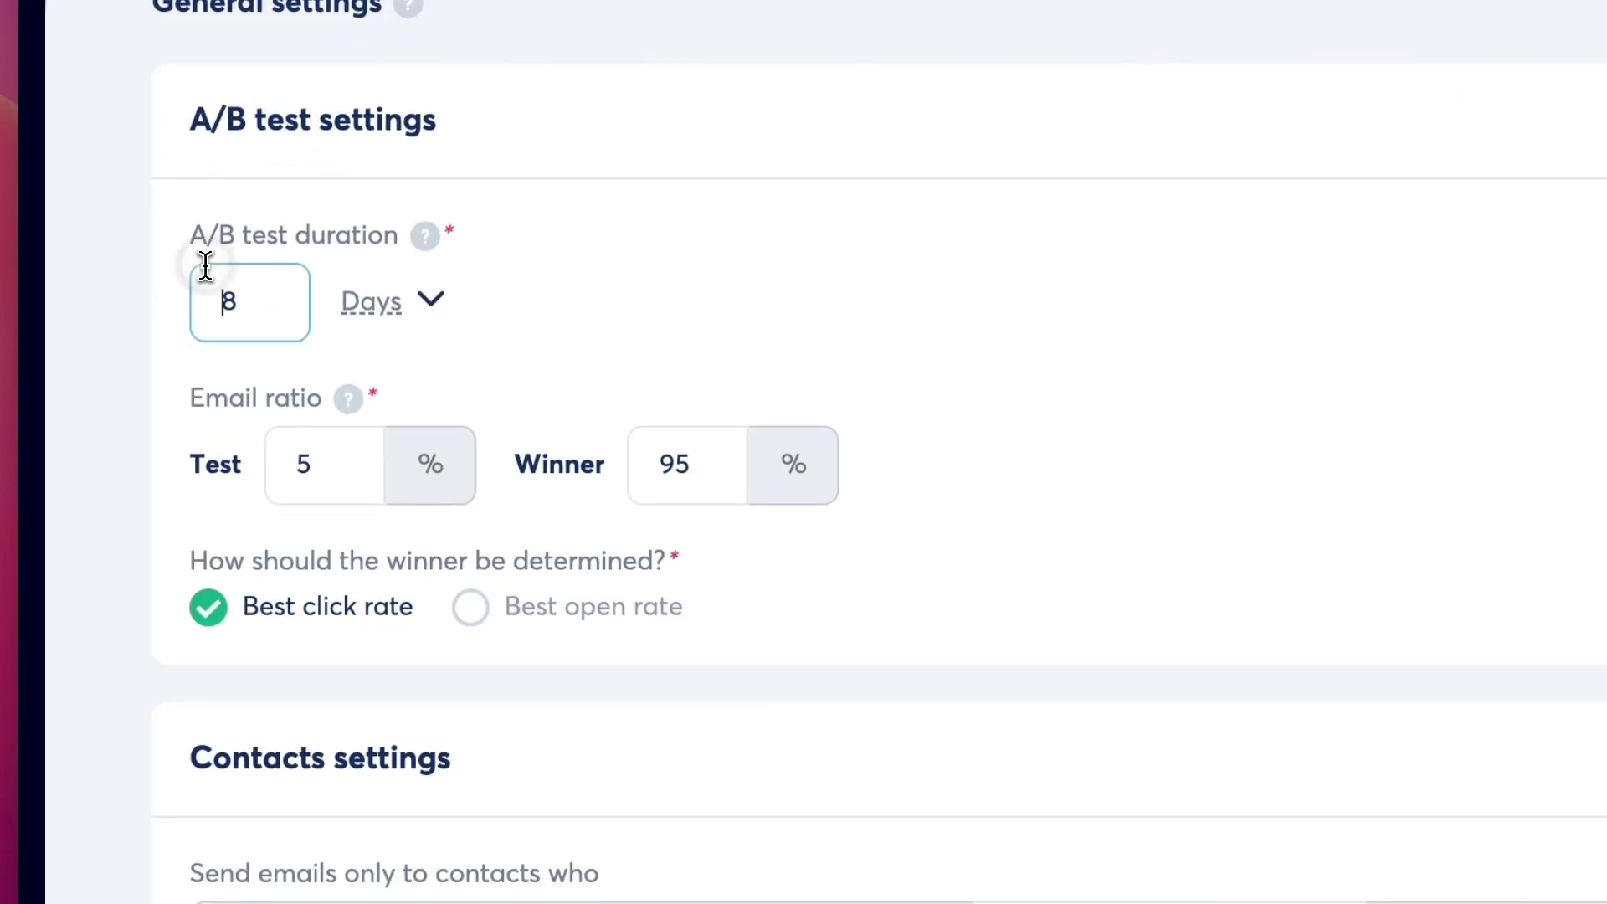
{"action": "left_click", "coordinate": [309, 276]}
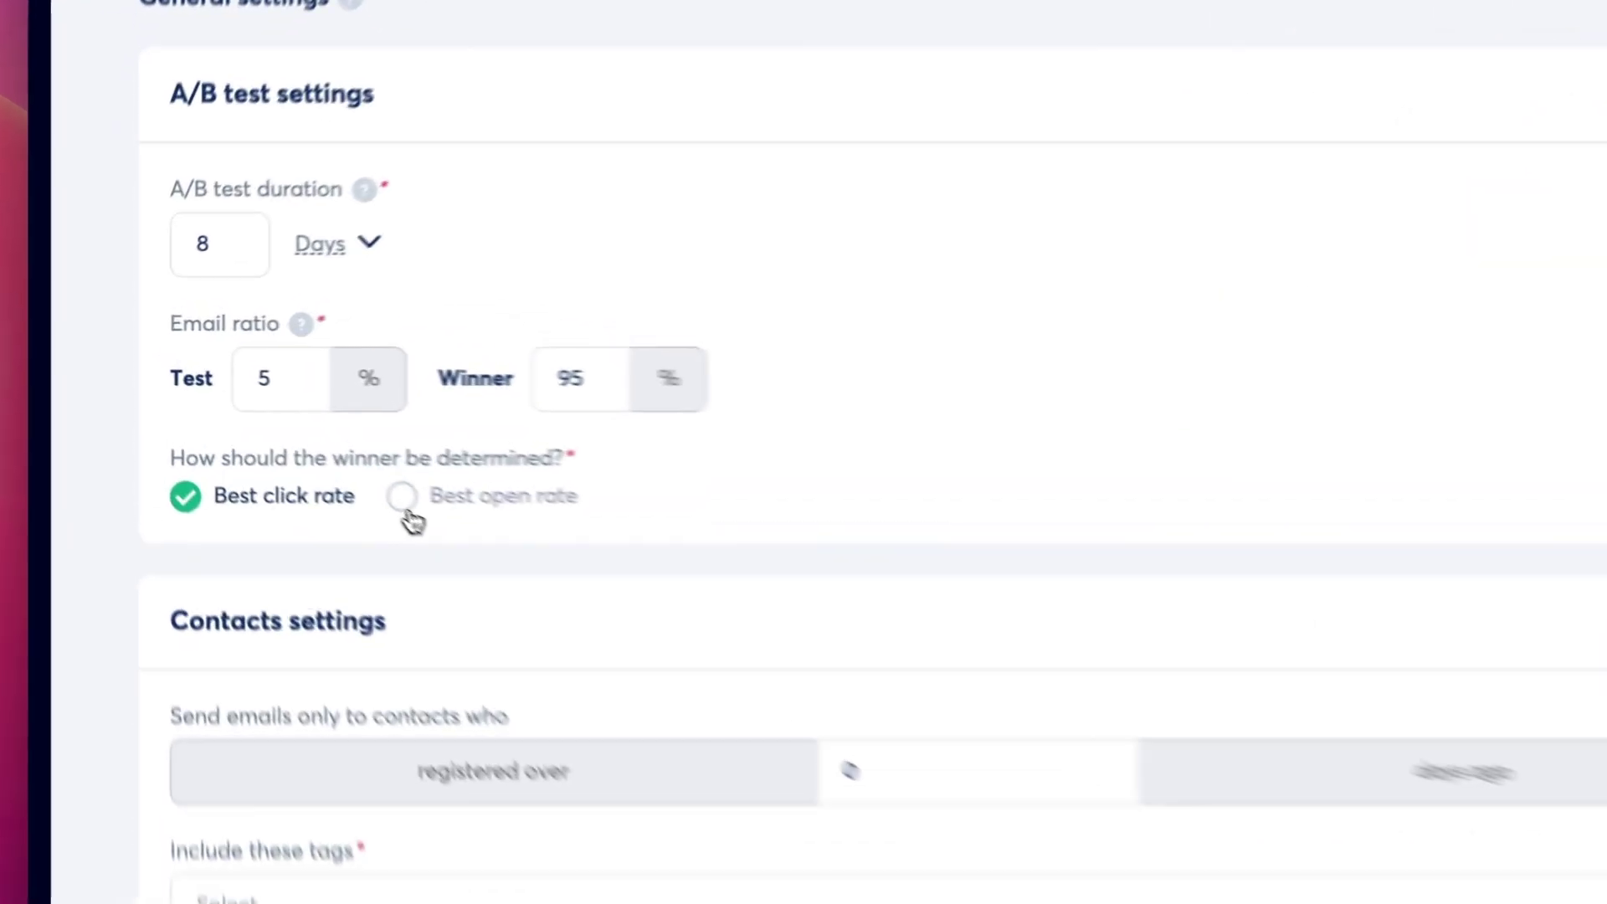
{"action": "left_click", "coordinate": [301, 437]}
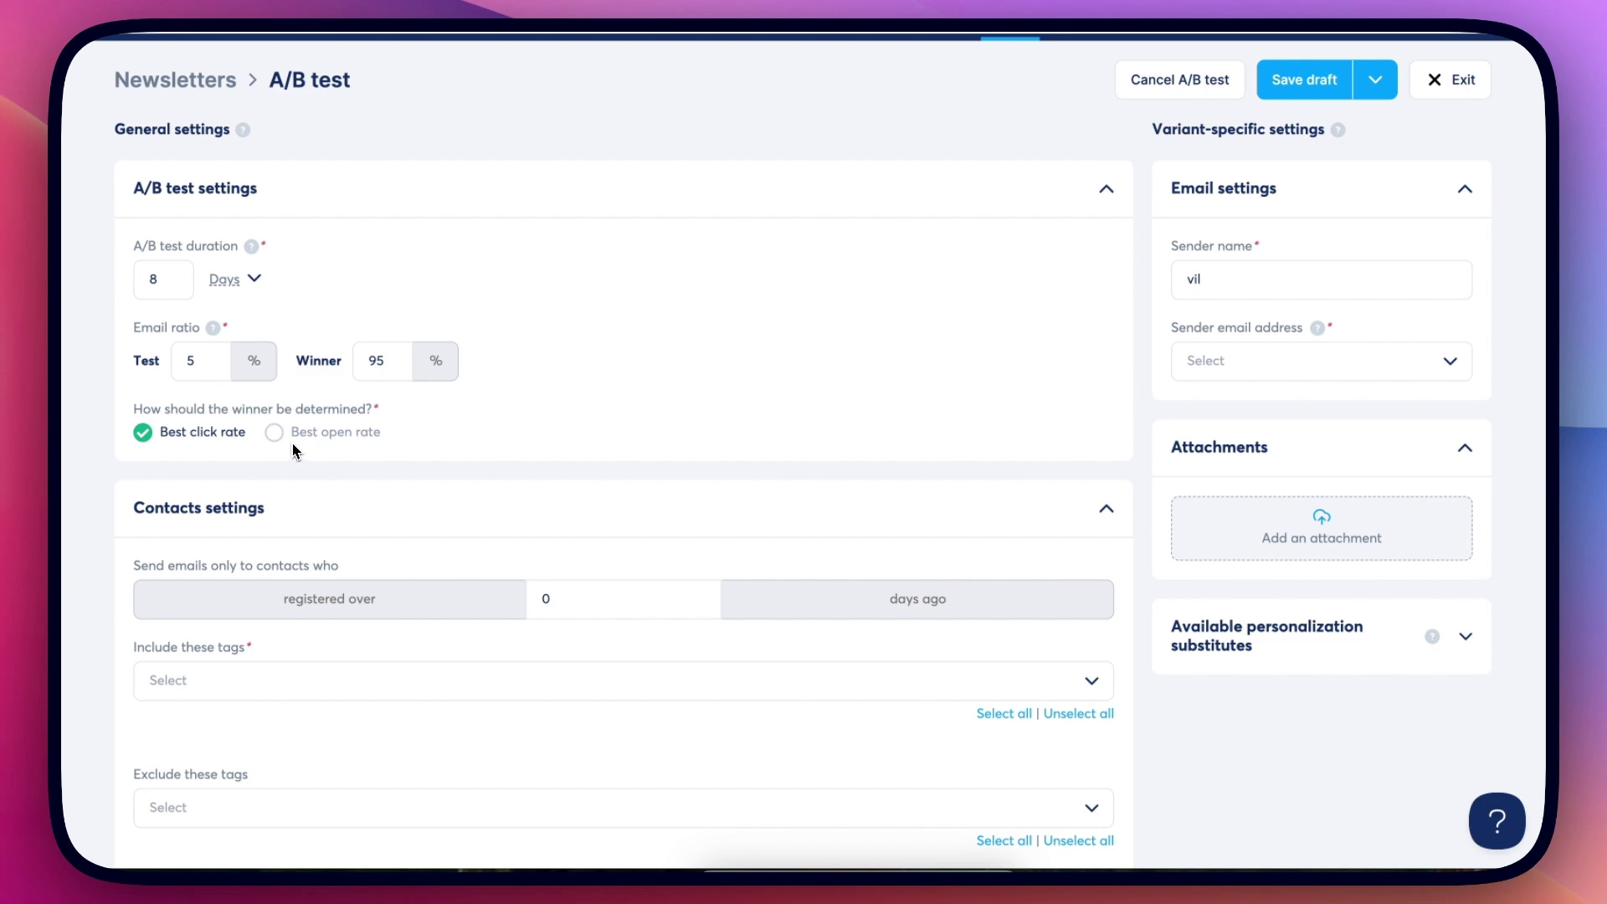
Step: Look over the A/B test's contact and tag settings and review the newsletter content of Variant A and Variant B
{"action": "scroll", "coordinate": [524, 462], "scroll_direction": "down", "scroll_amount": 5}
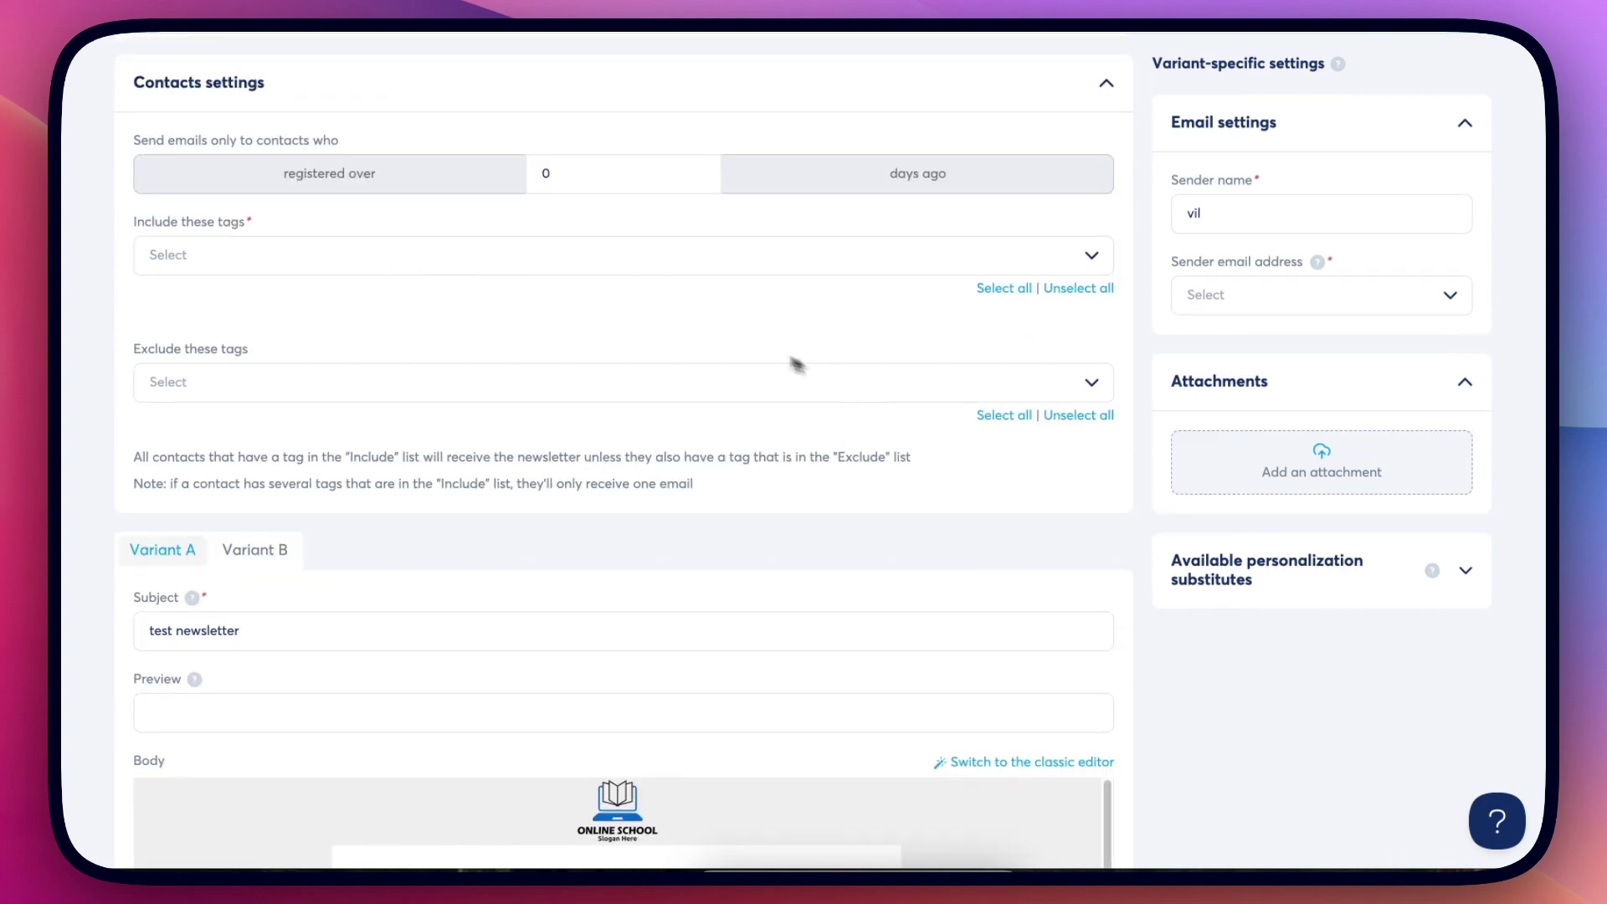
{"action": "scroll", "coordinate": [795, 364], "scroll_direction": "down", "scroll_amount": 2}
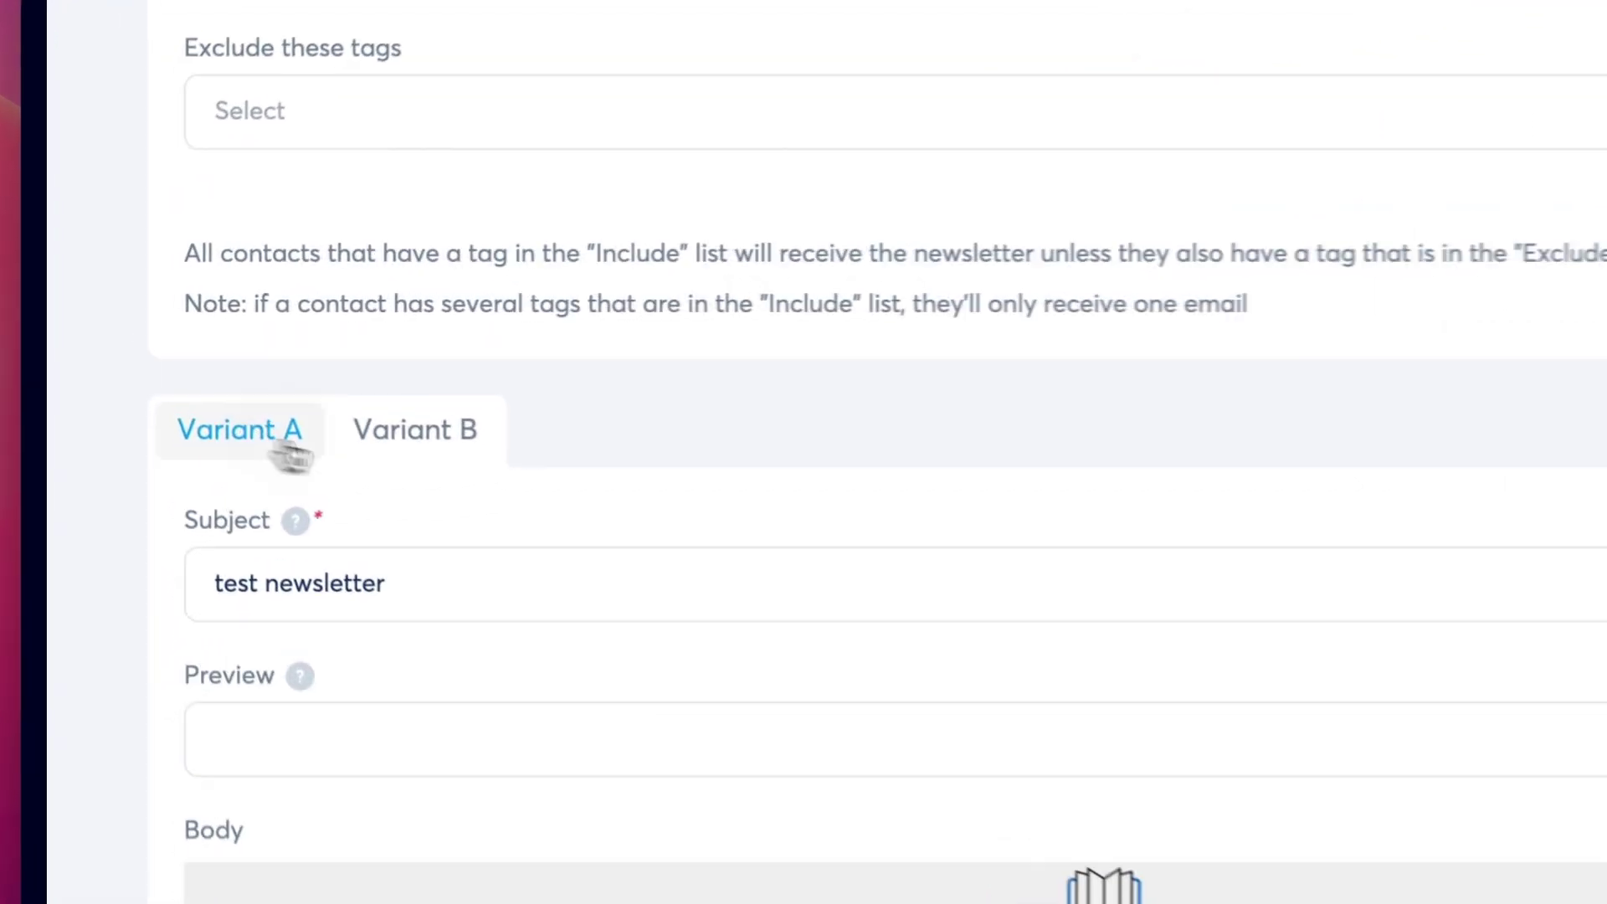
{"action": "left_click", "coordinate": [406, 448]}
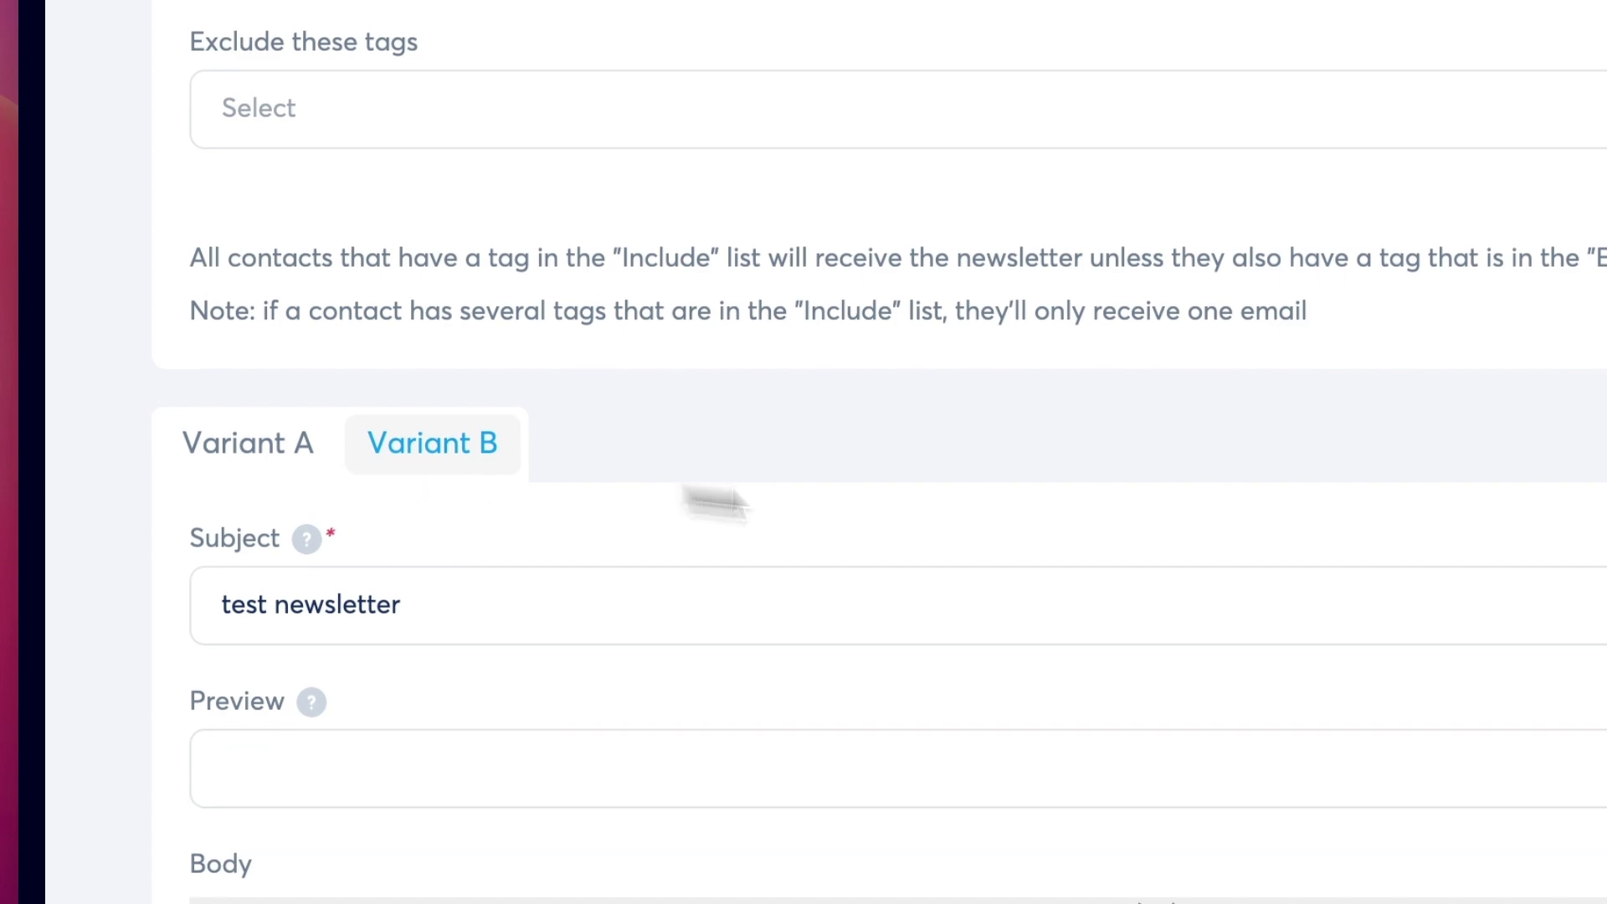
{"action": "scroll", "coordinate": [707, 502], "scroll_direction": "down", "scroll_amount": 7}
{"action": "scroll", "coordinate": [1141, 563], "scroll_direction": "up", "scroll_amount": 8}
{"action": "scroll", "coordinate": [918, 377], "scroll_direction": "down", "scroll_amount": 1}
{"action": "left_click", "coordinate": [328, 498]}
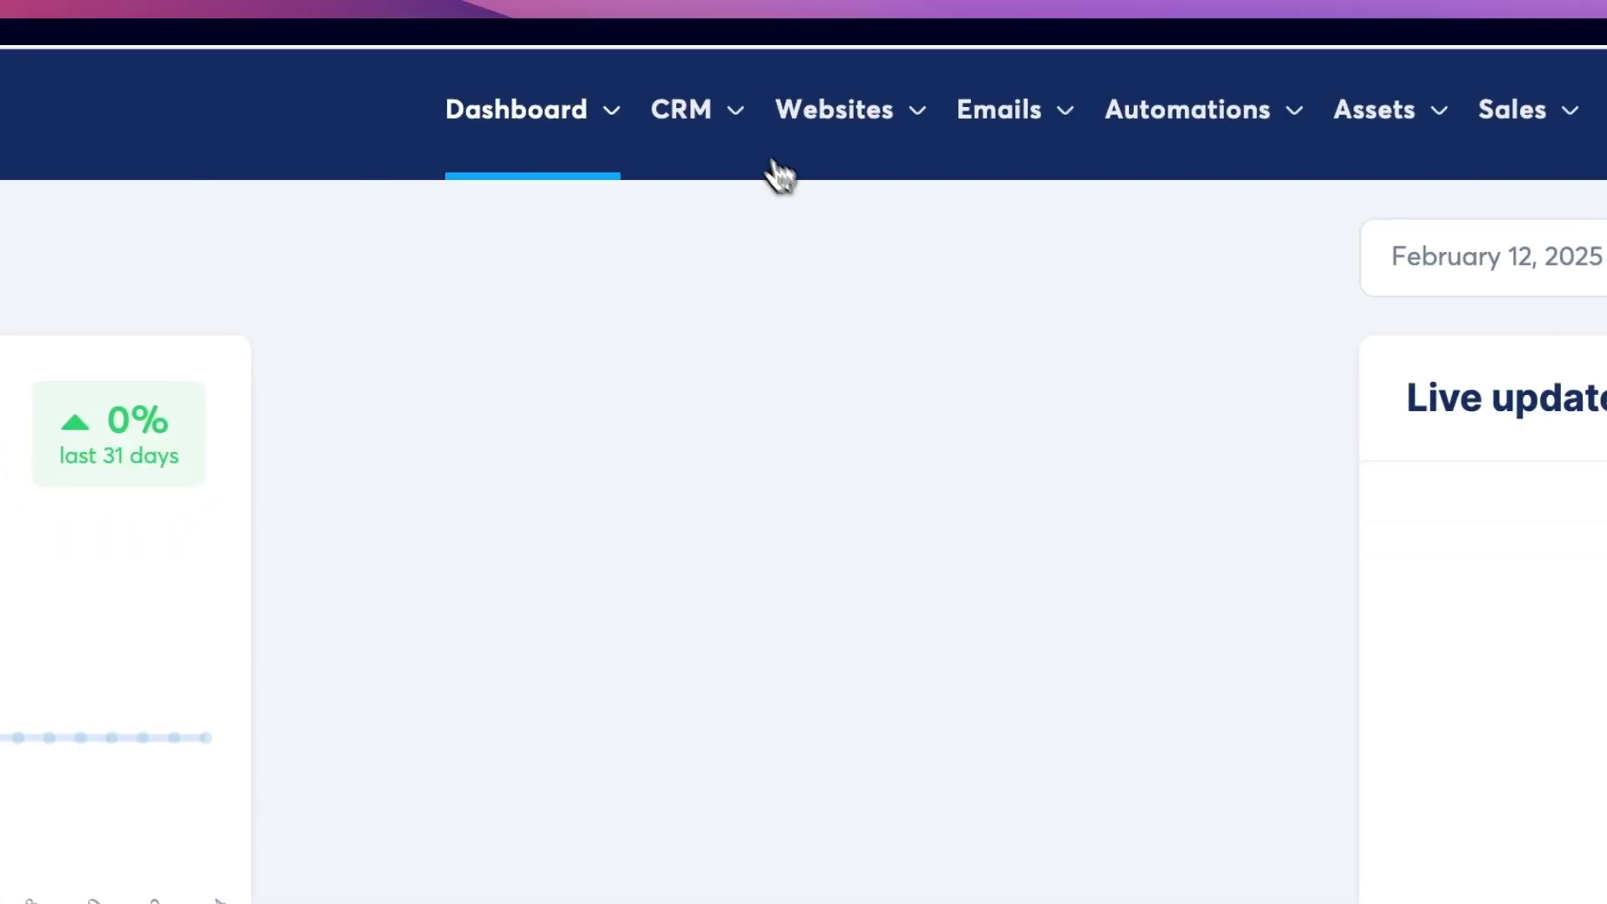
Step: View the available CRM sections and look over the Systeme.io homepage's list of included tools and their comparison prices
{"action": "mouse_move", "coordinate": [698, 130]}
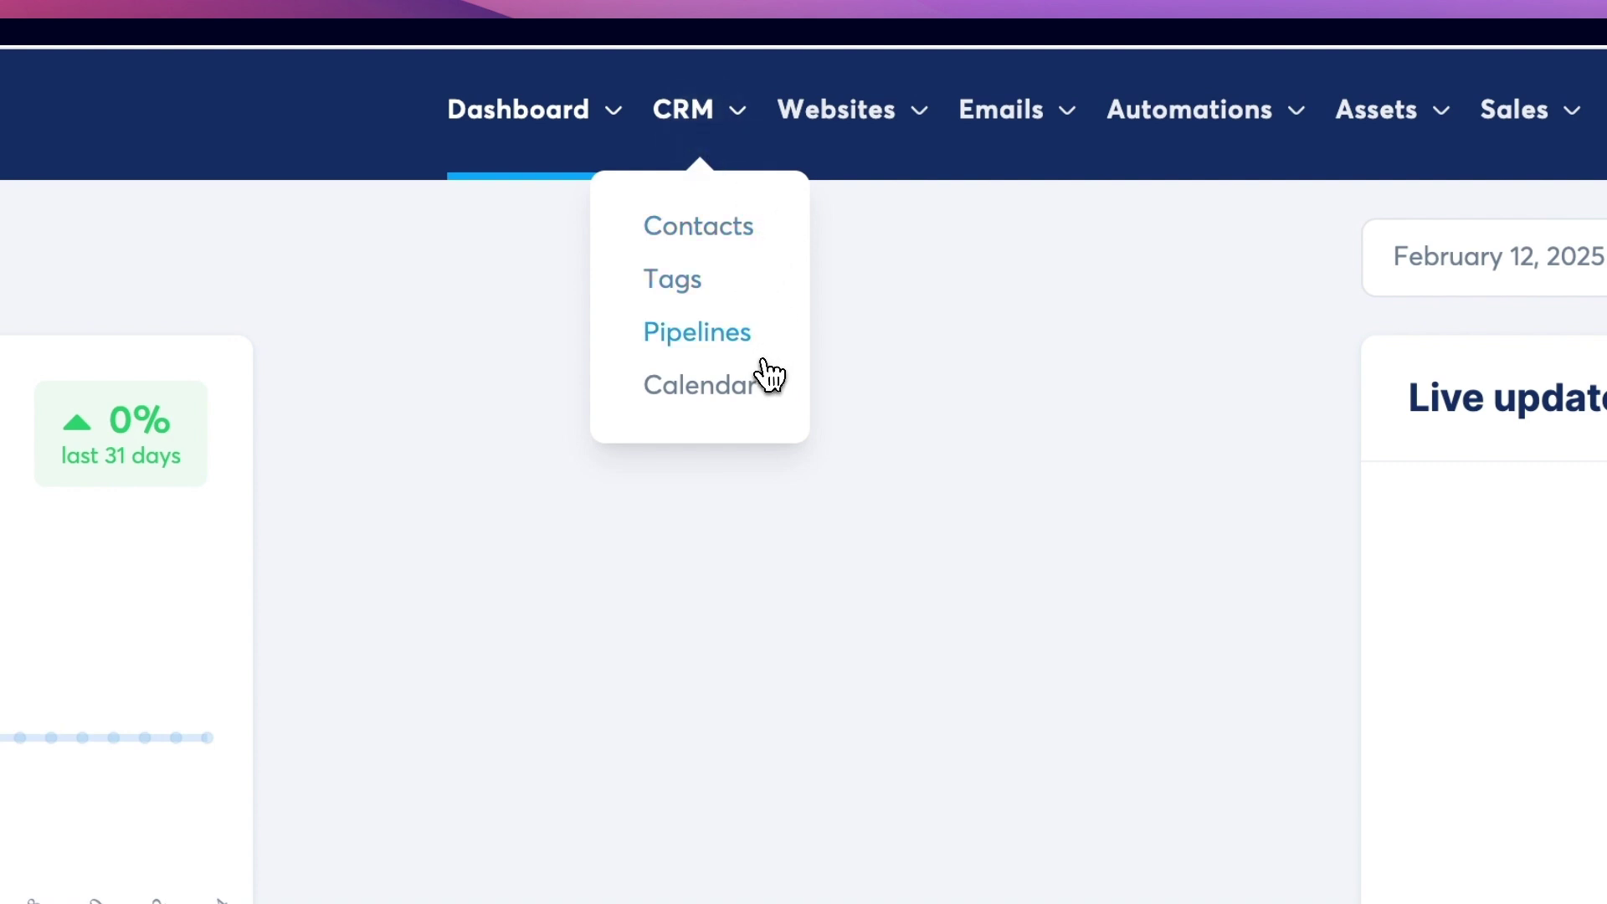
{"action": "mouse_move", "coordinate": [617, 146]}
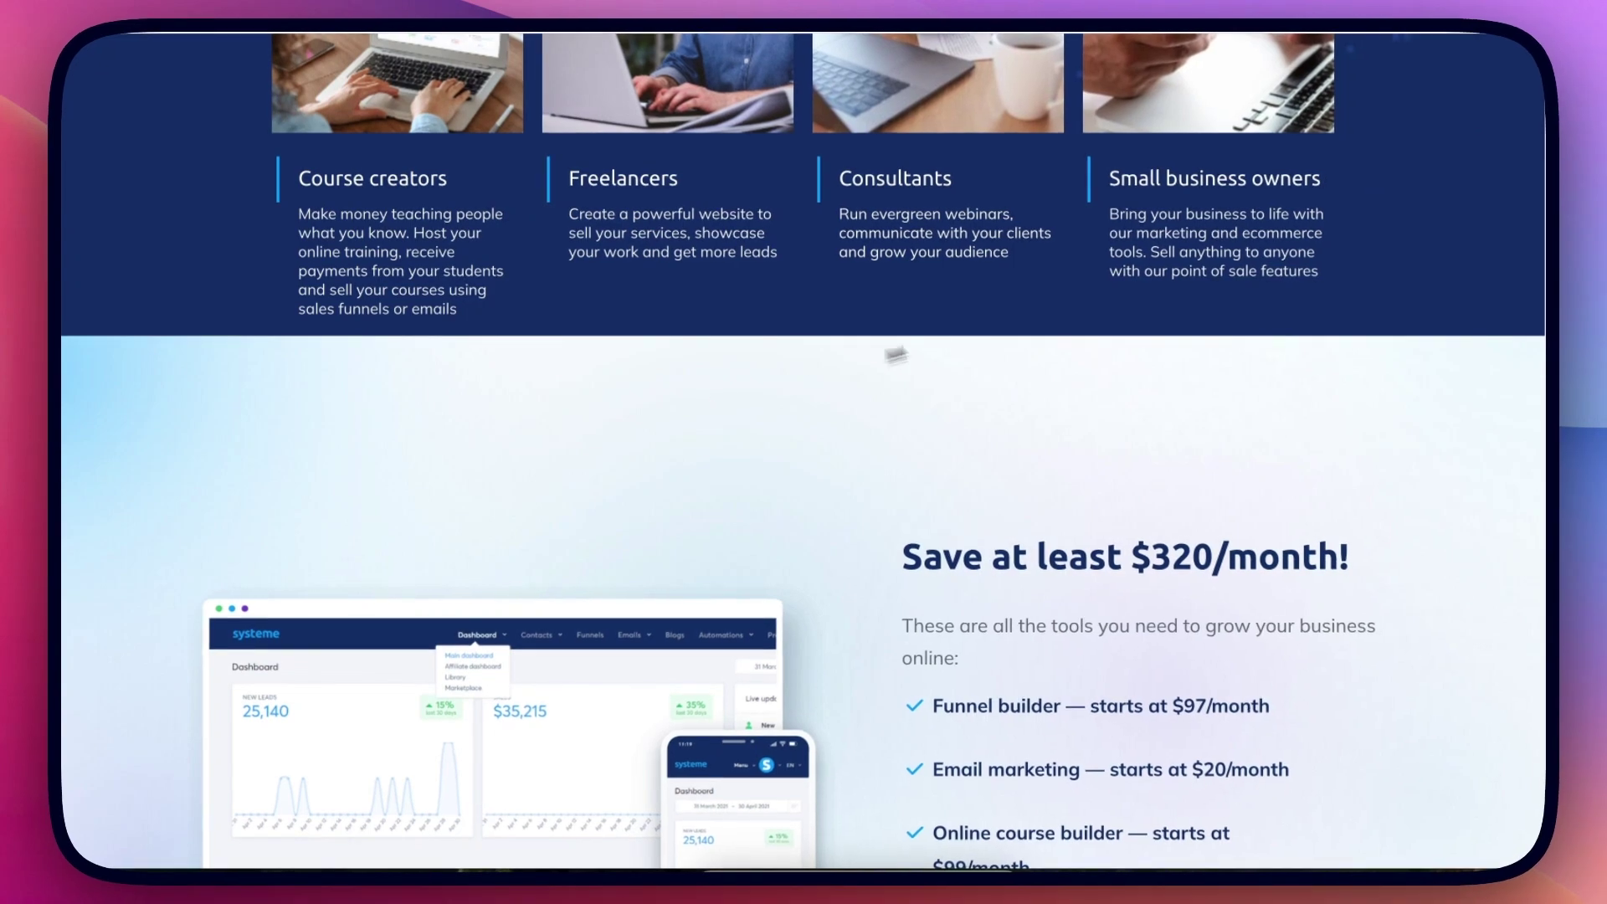
{"action": "scroll", "coordinate": [1059, 315], "scroll_direction": "down", "scroll_amount": 3}
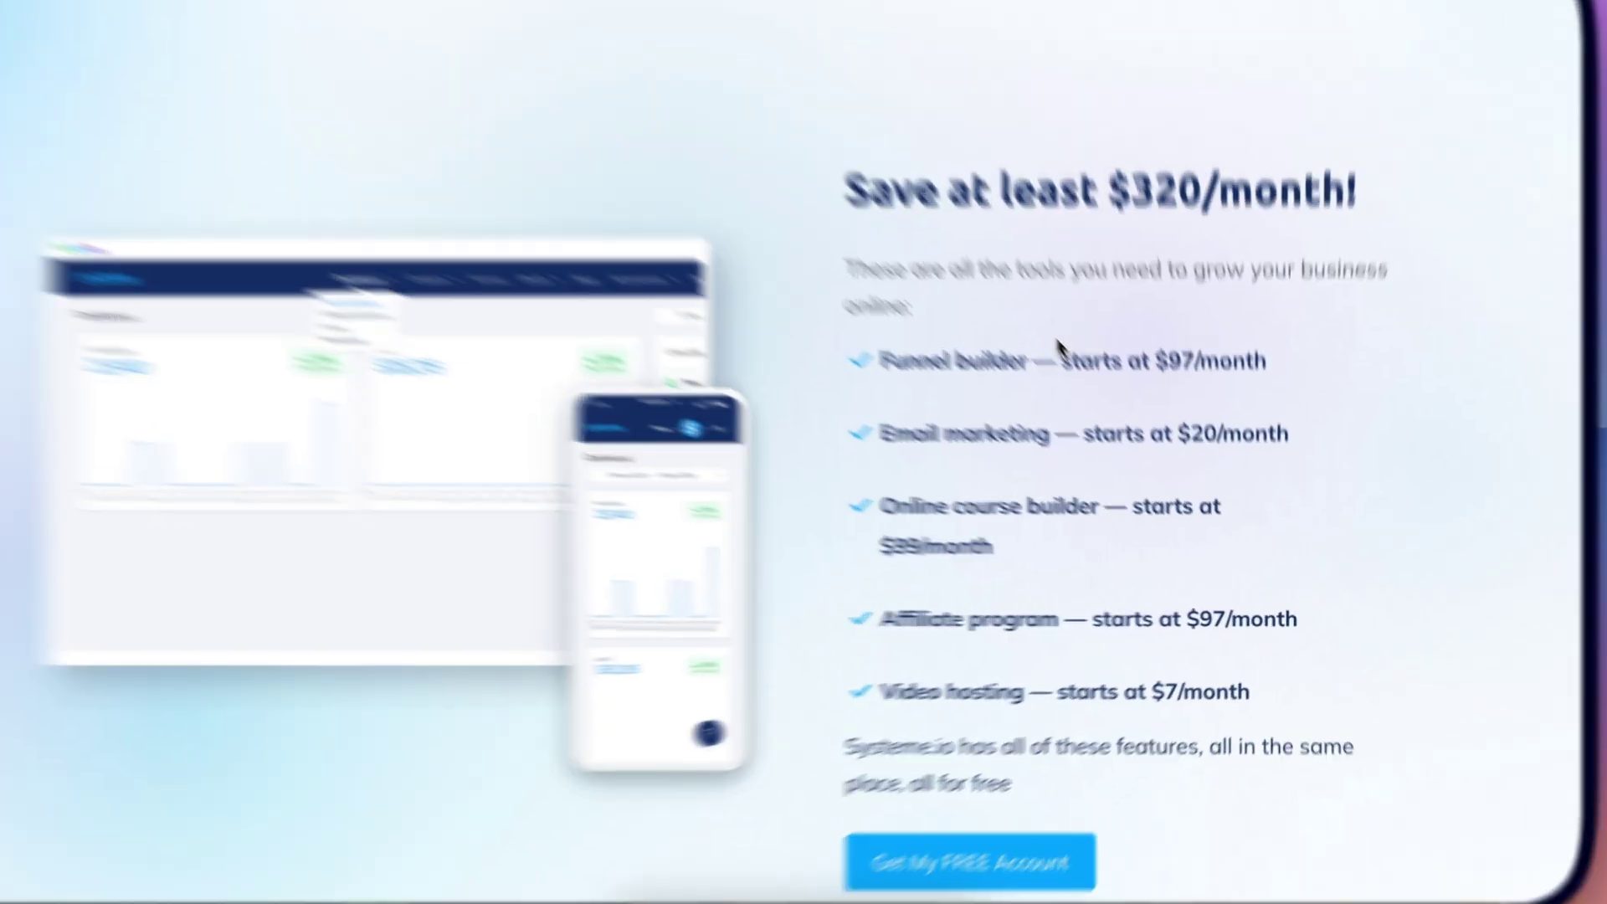